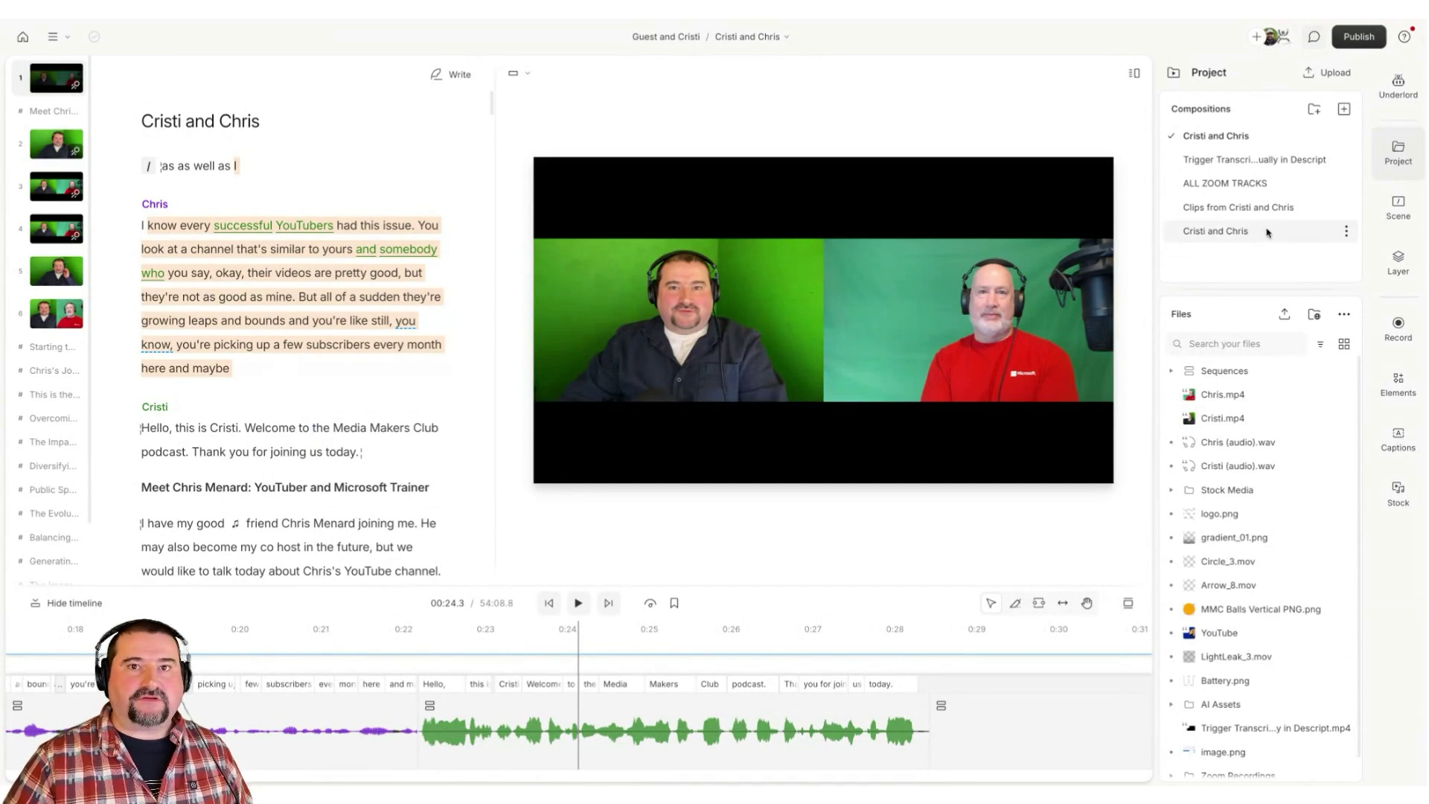
Open 'Clips from Cristi and Chris', scroll its script, and show the project panel of compositions and media
left_click(1231, 216)
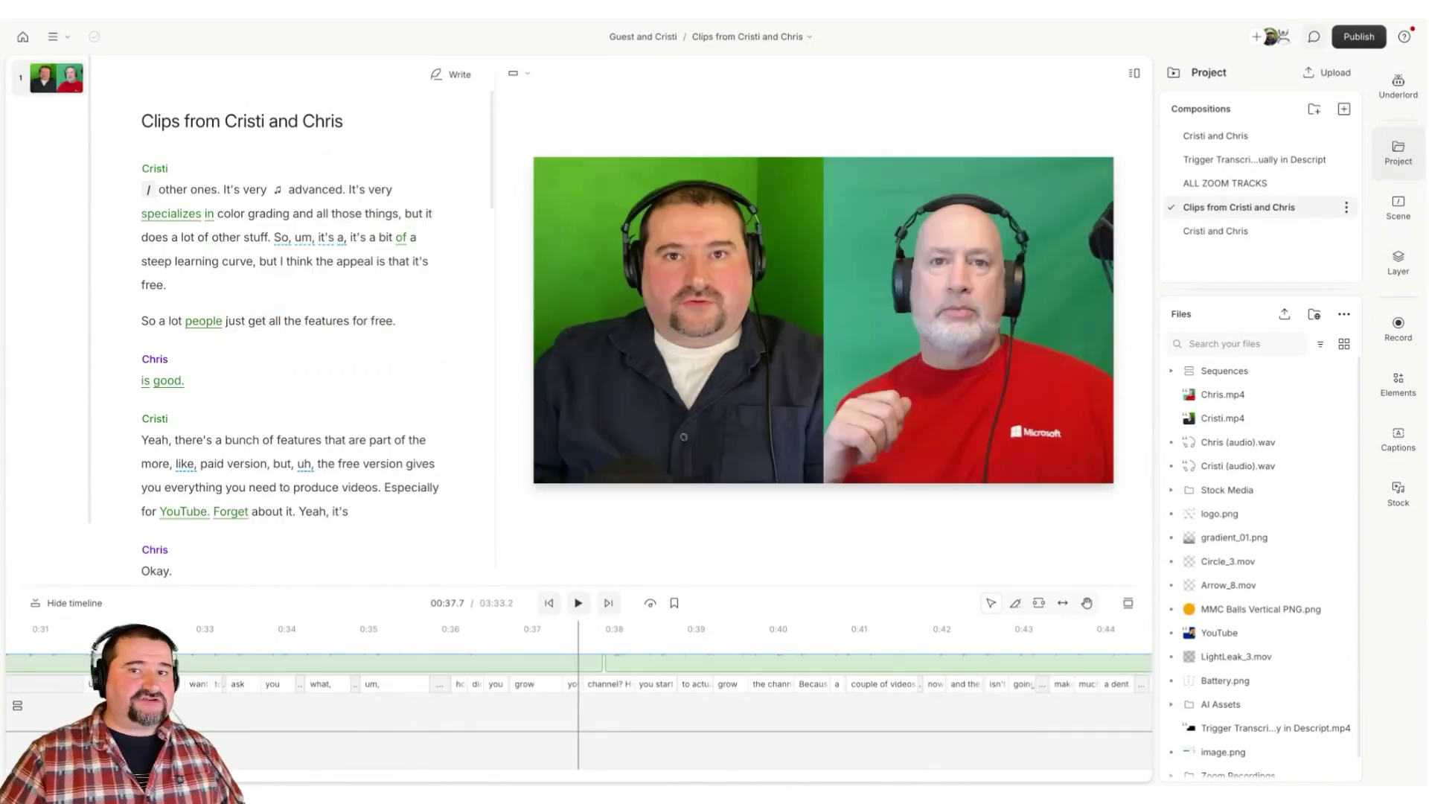
scroll(424, 414, "down", 15)
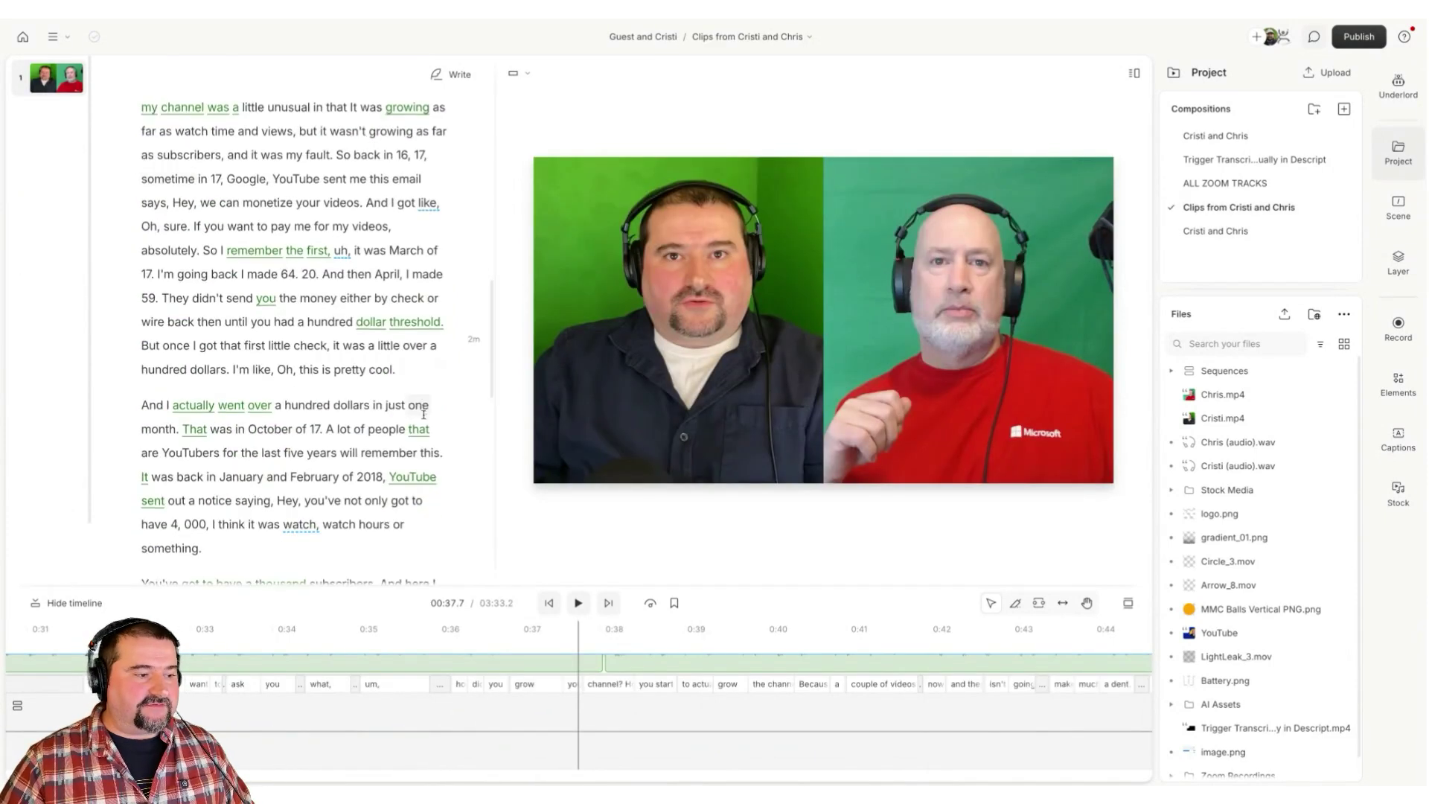
scroll(423, 414, "down", 3)
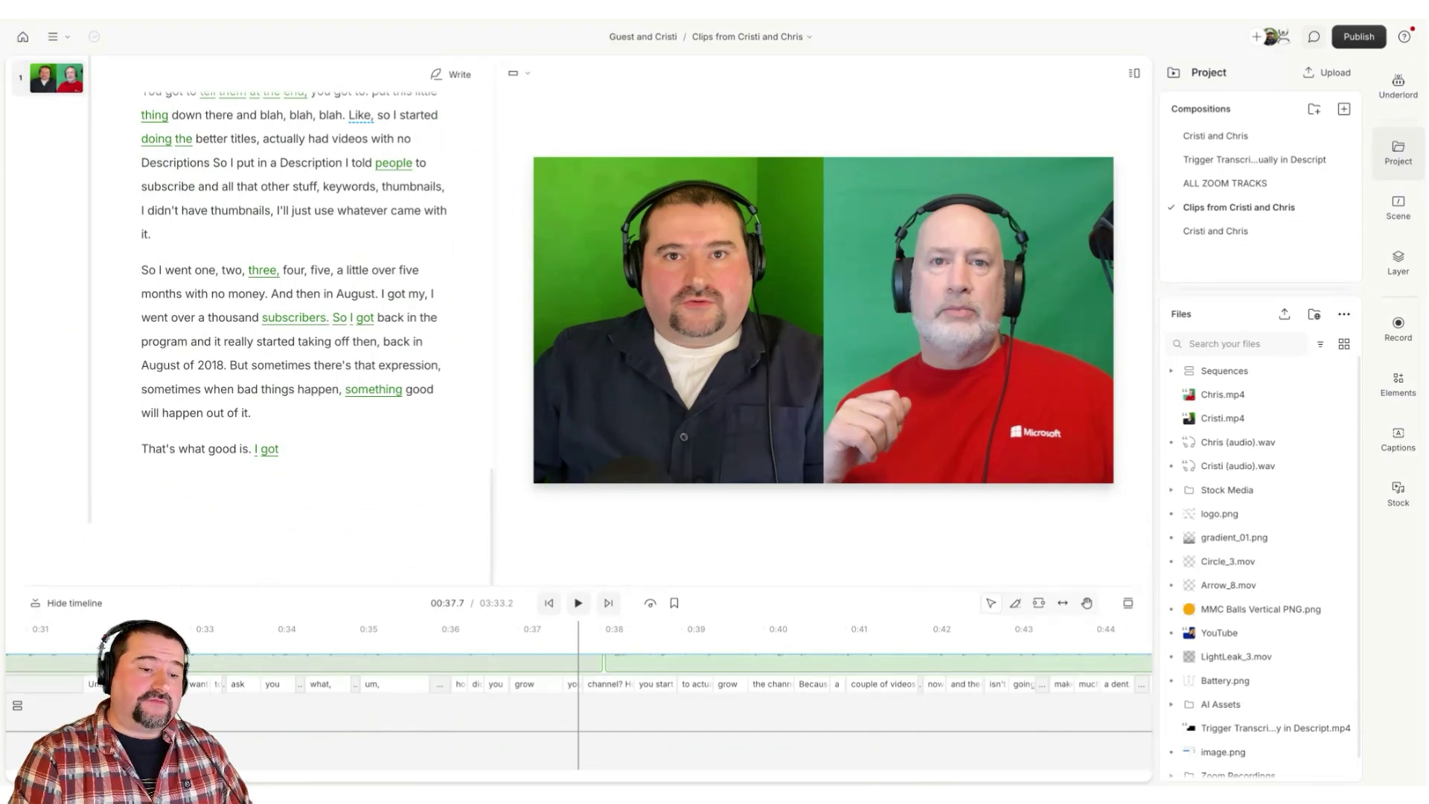
left_click(1398, 153)
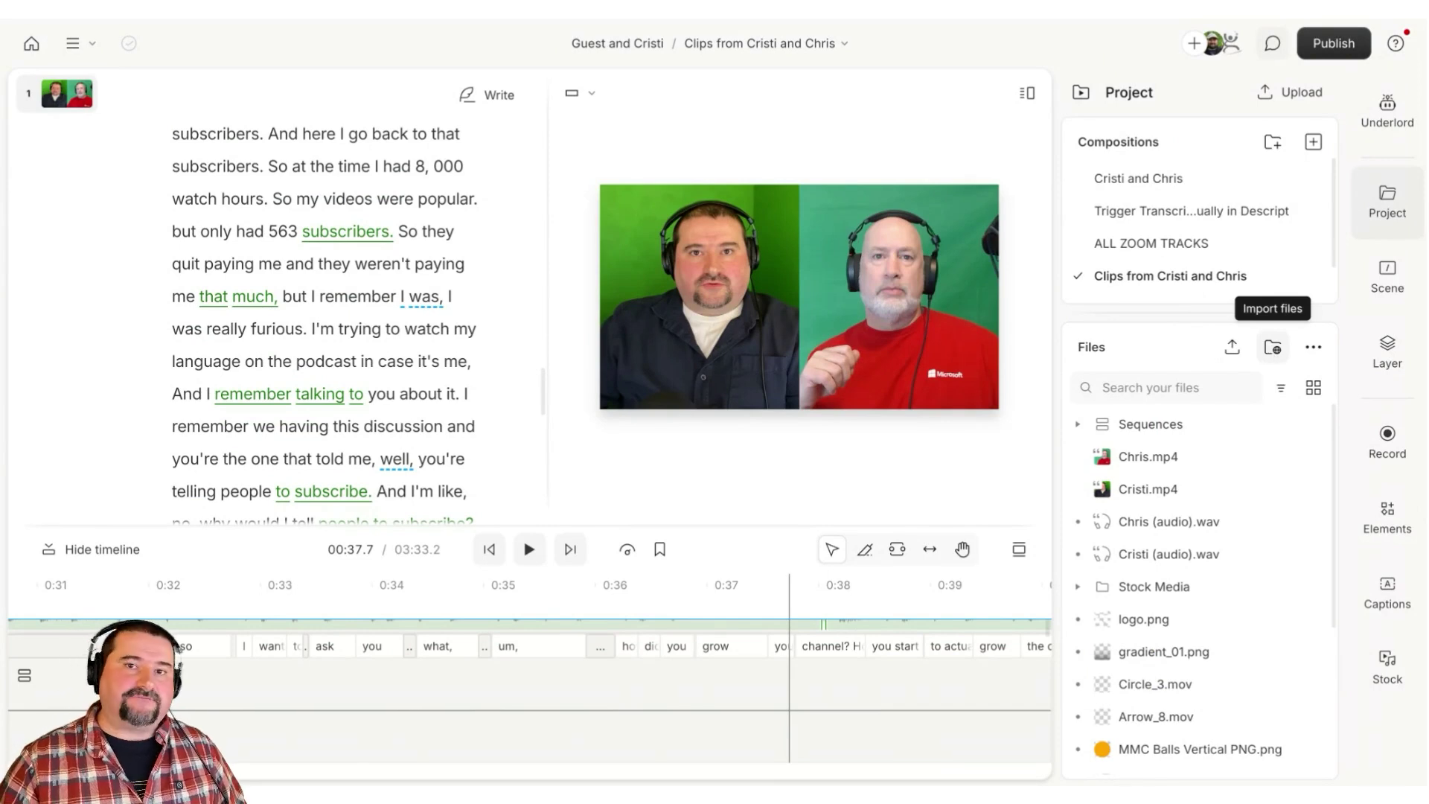
Import a YouTube video into the project by pasting its link into Import from URL
left_click(1273, 346)
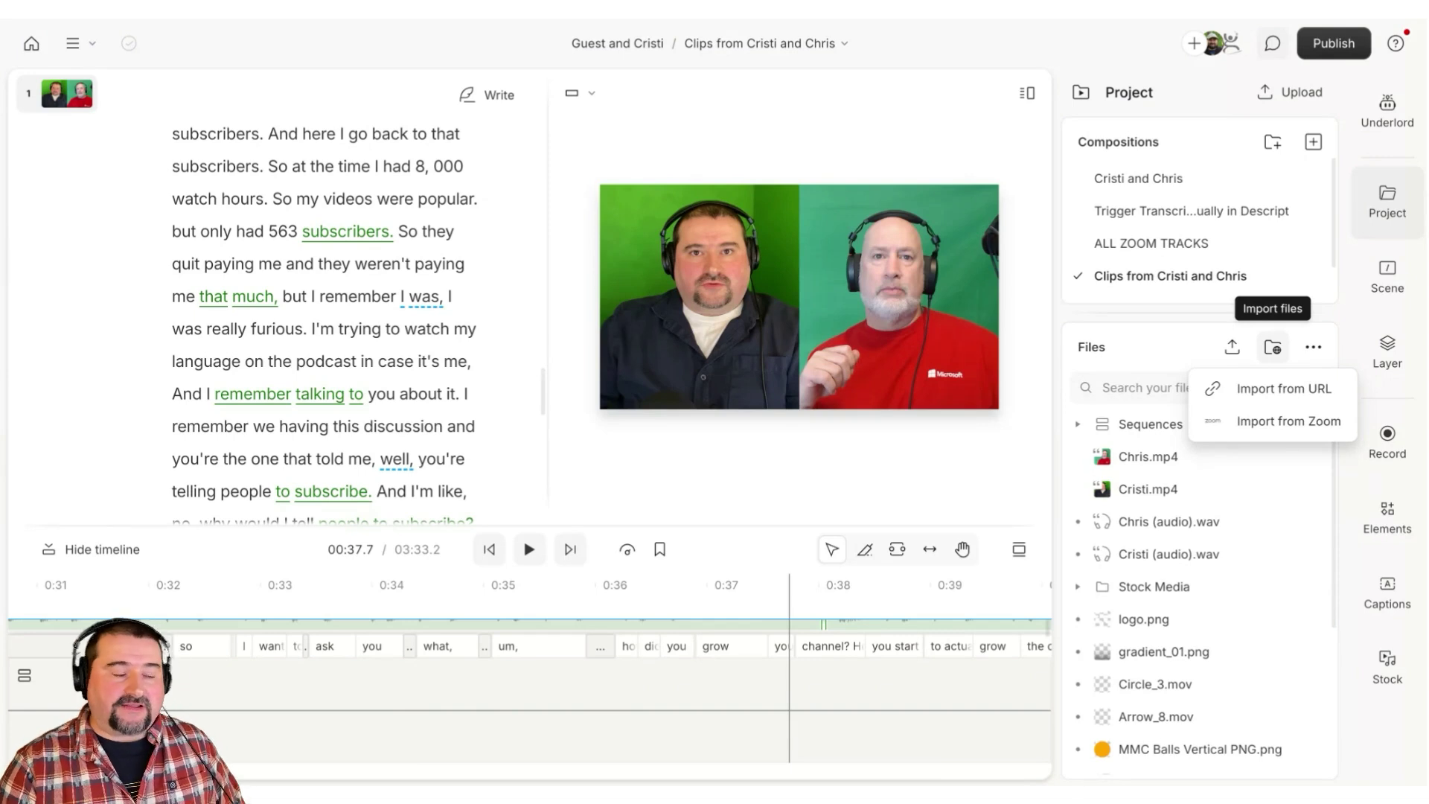
left_click(1266, 388)
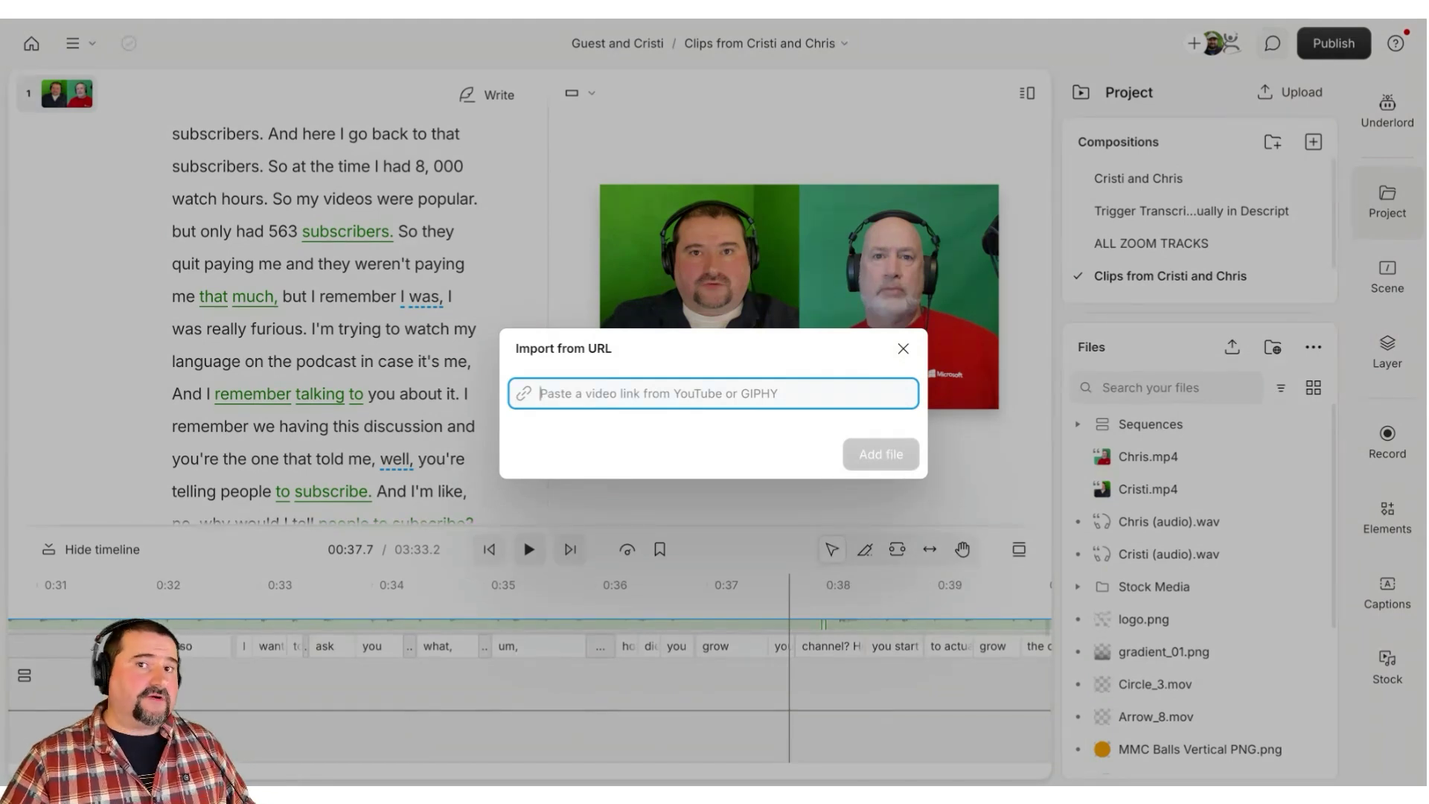
left_click(551, 22)
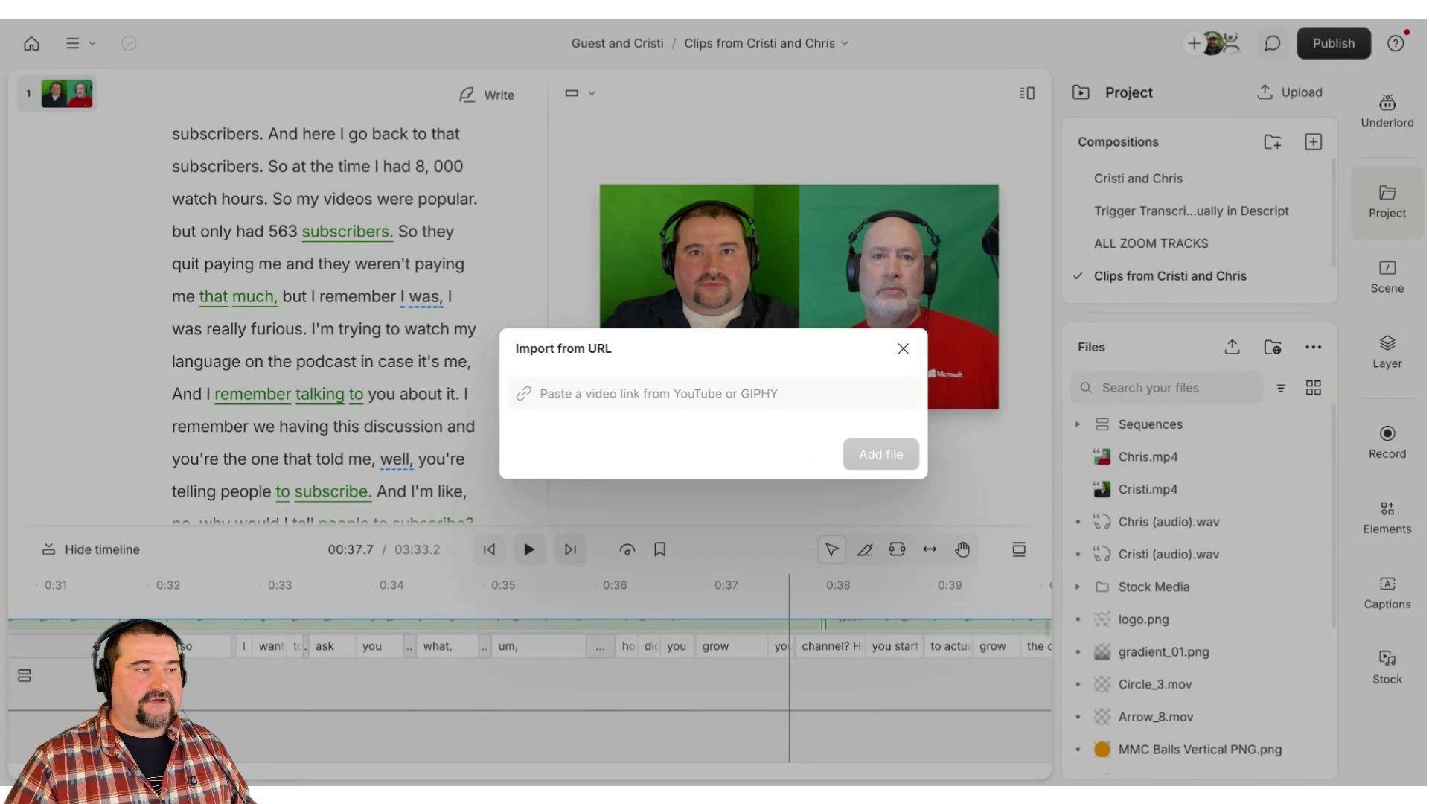
left_click(540, 393)
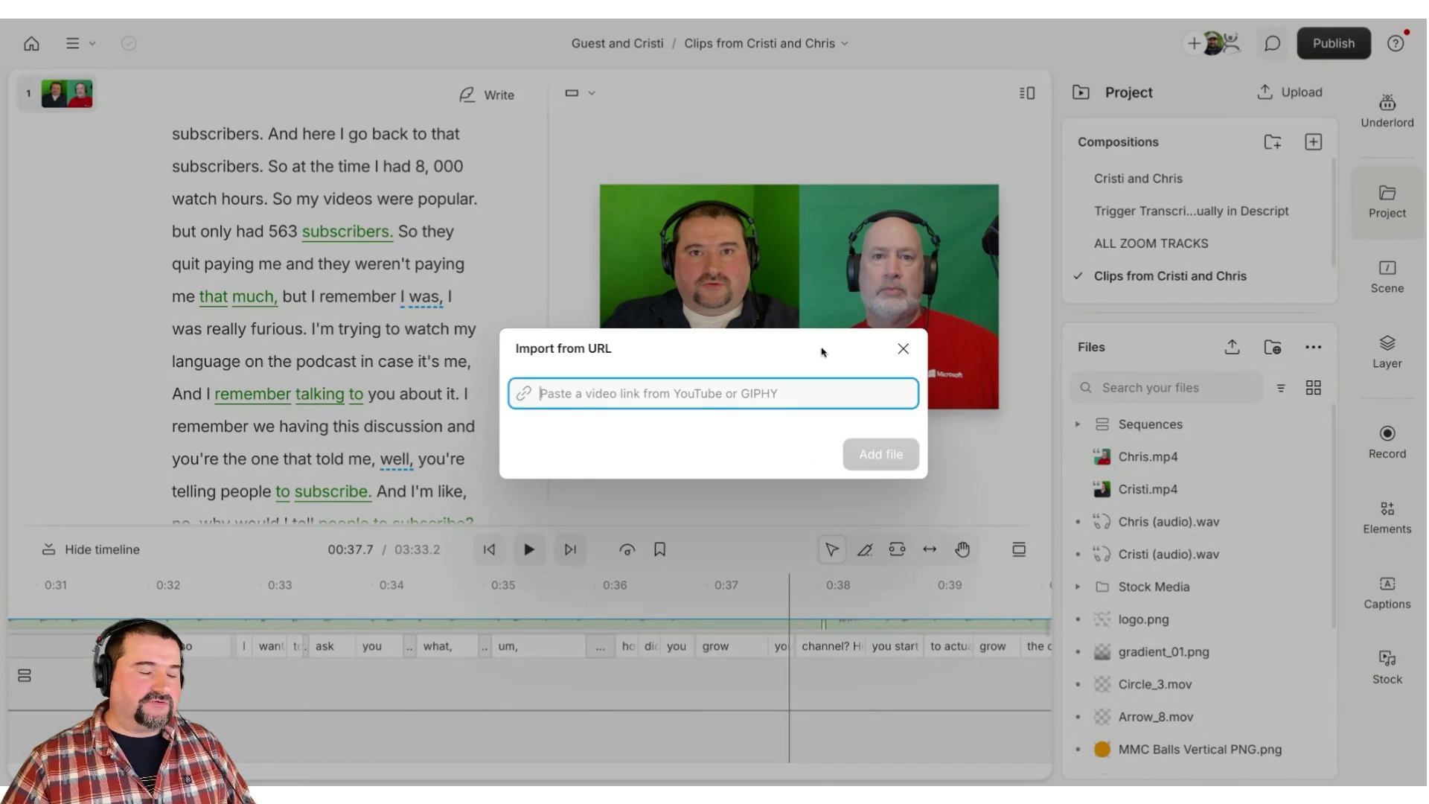
type("https://youtu.be/qBhW2zI4jUo")
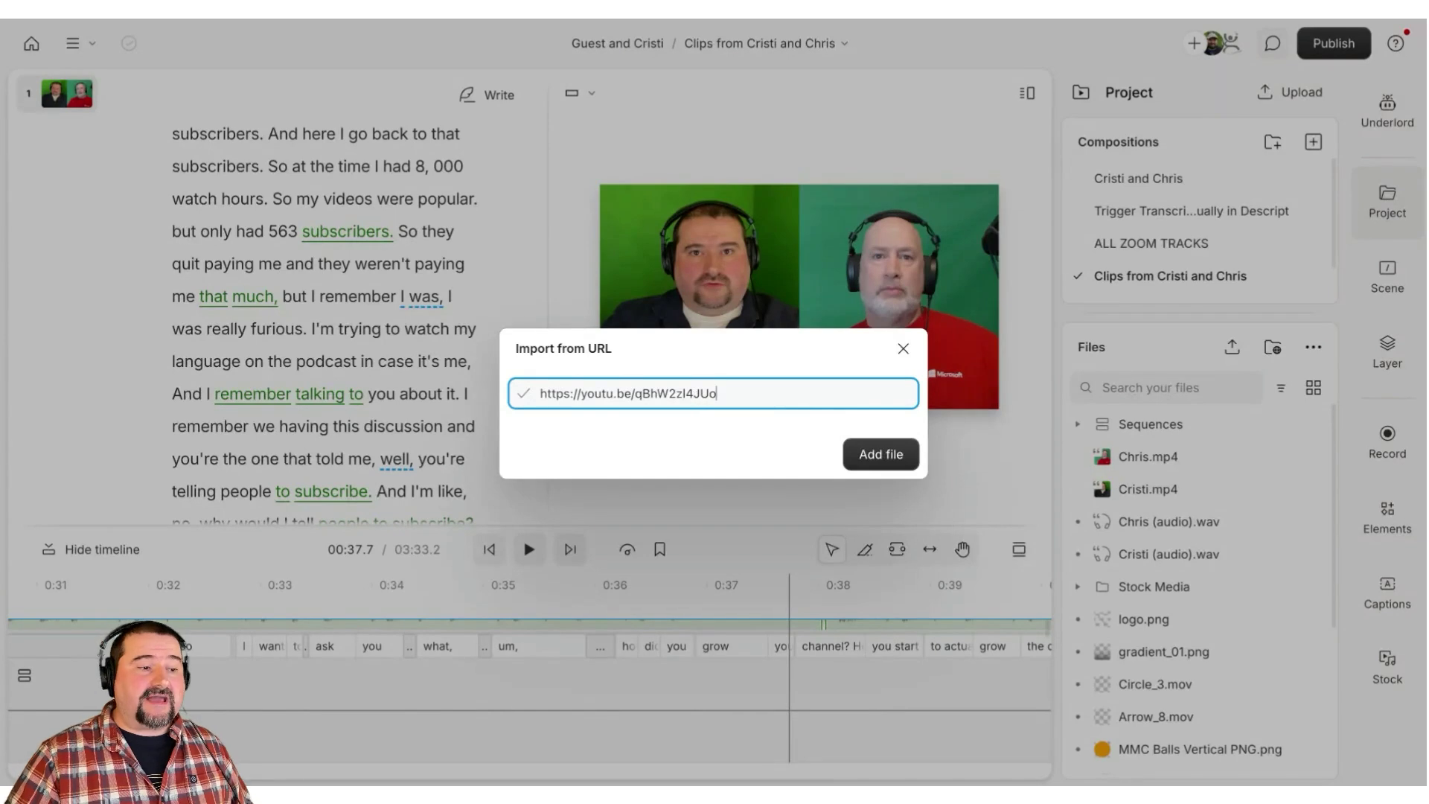
left_click(889, 467)
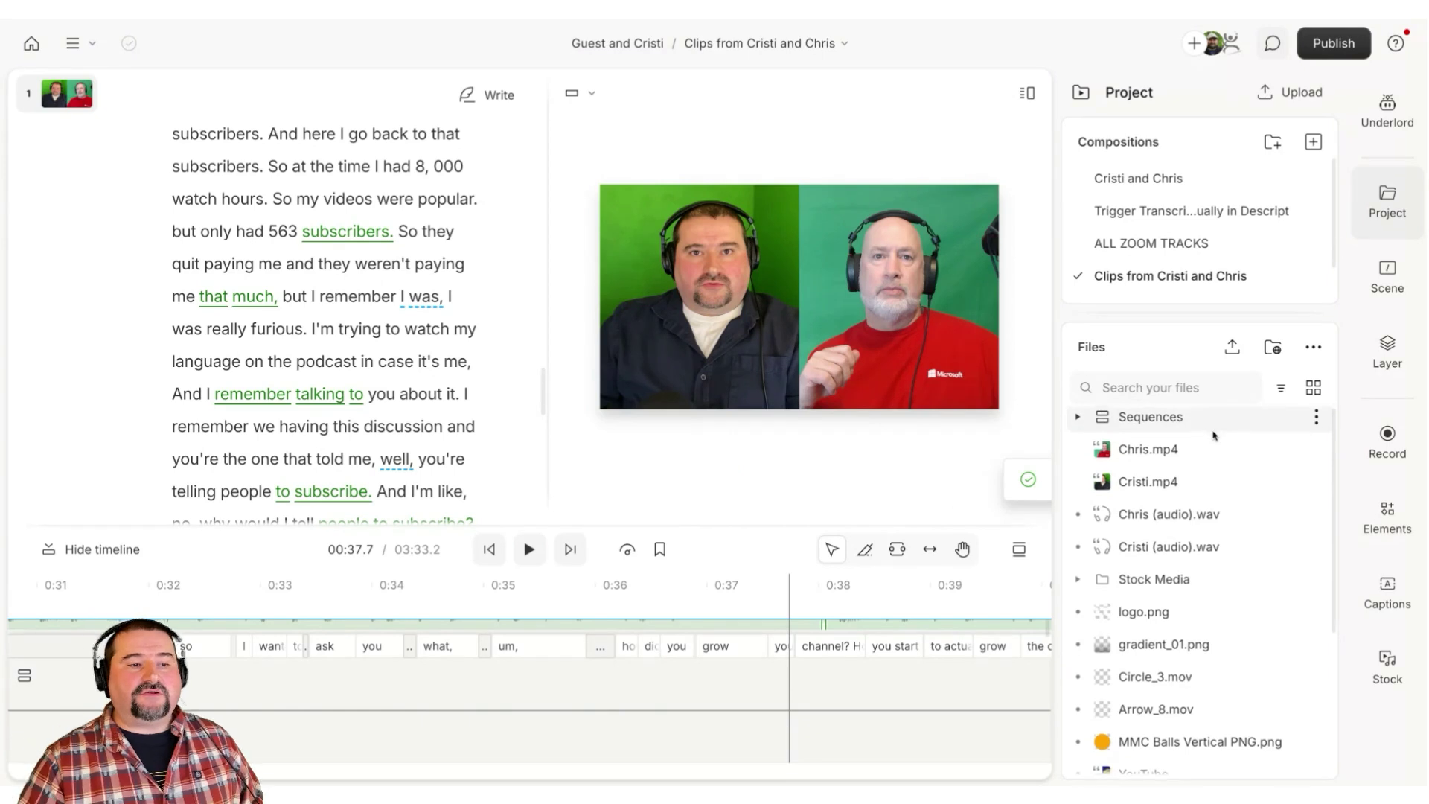
Enlarge the timeline and append the Sequences vs Compositions video, extending the composition to 10:58.3
scroll(1214, 439, "down", 5)
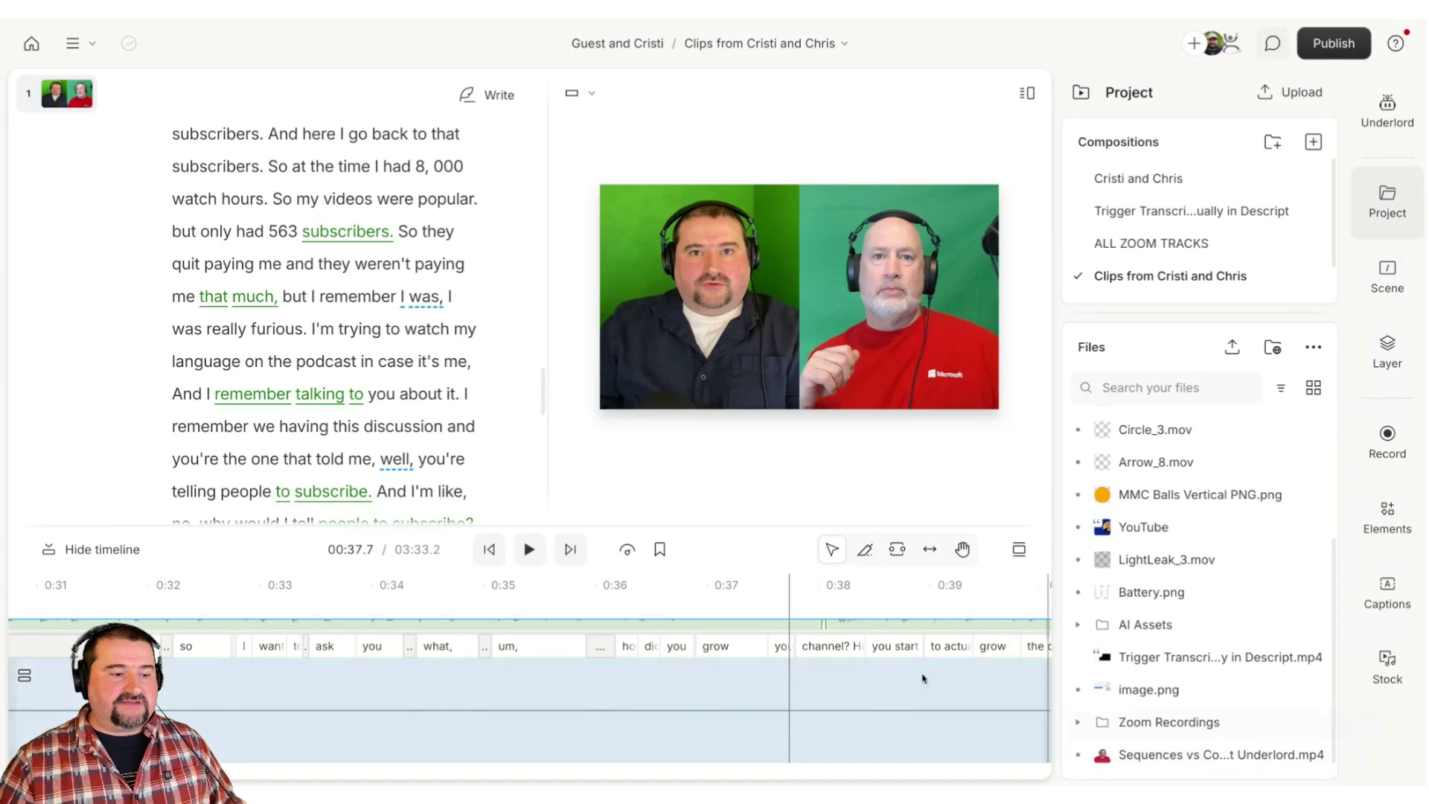
left_click_drag(789, 525, 795, 415)
scroll(793, 616, "down", 5)
scroll(794, 617, "down", 5)
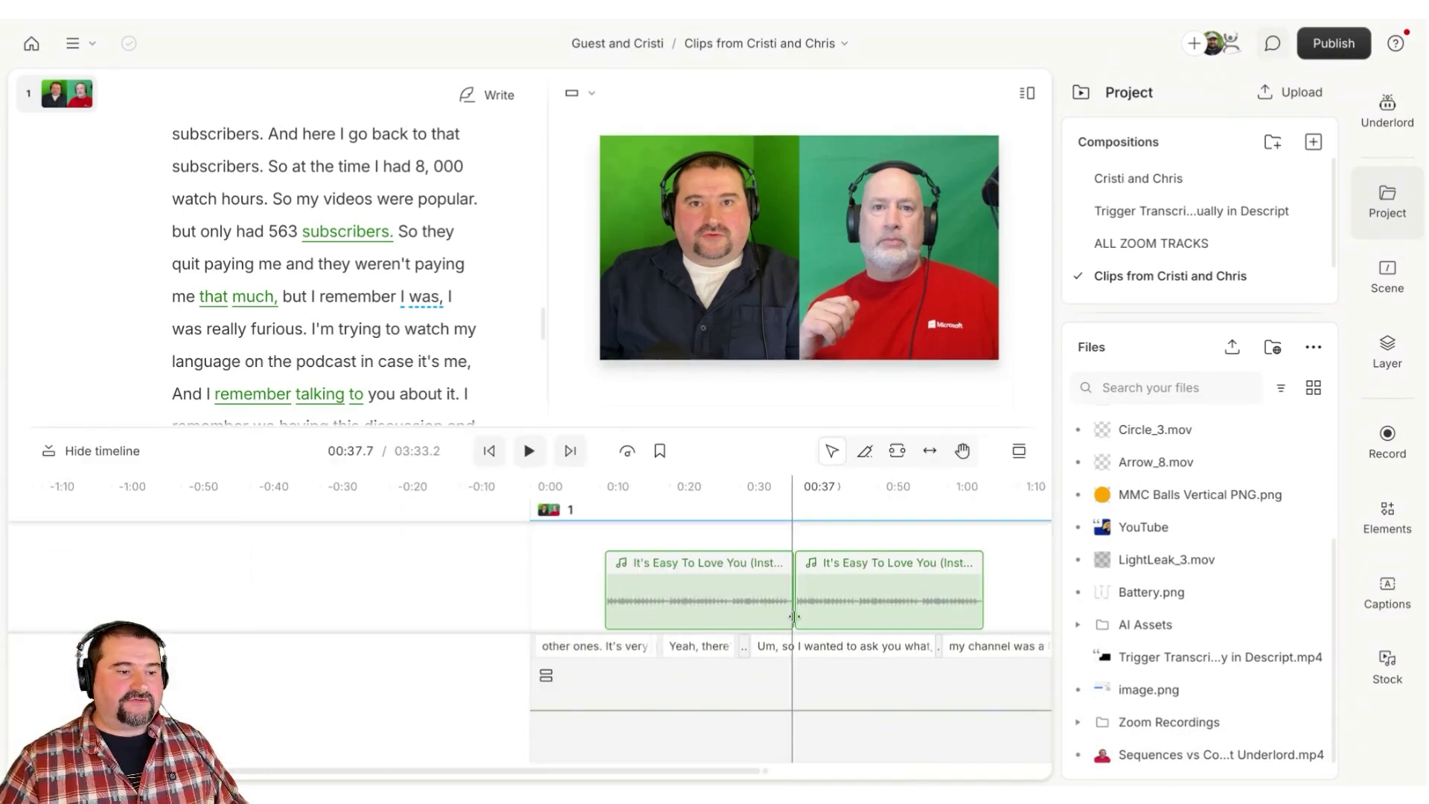
scroll(794, 616, "down", 1)
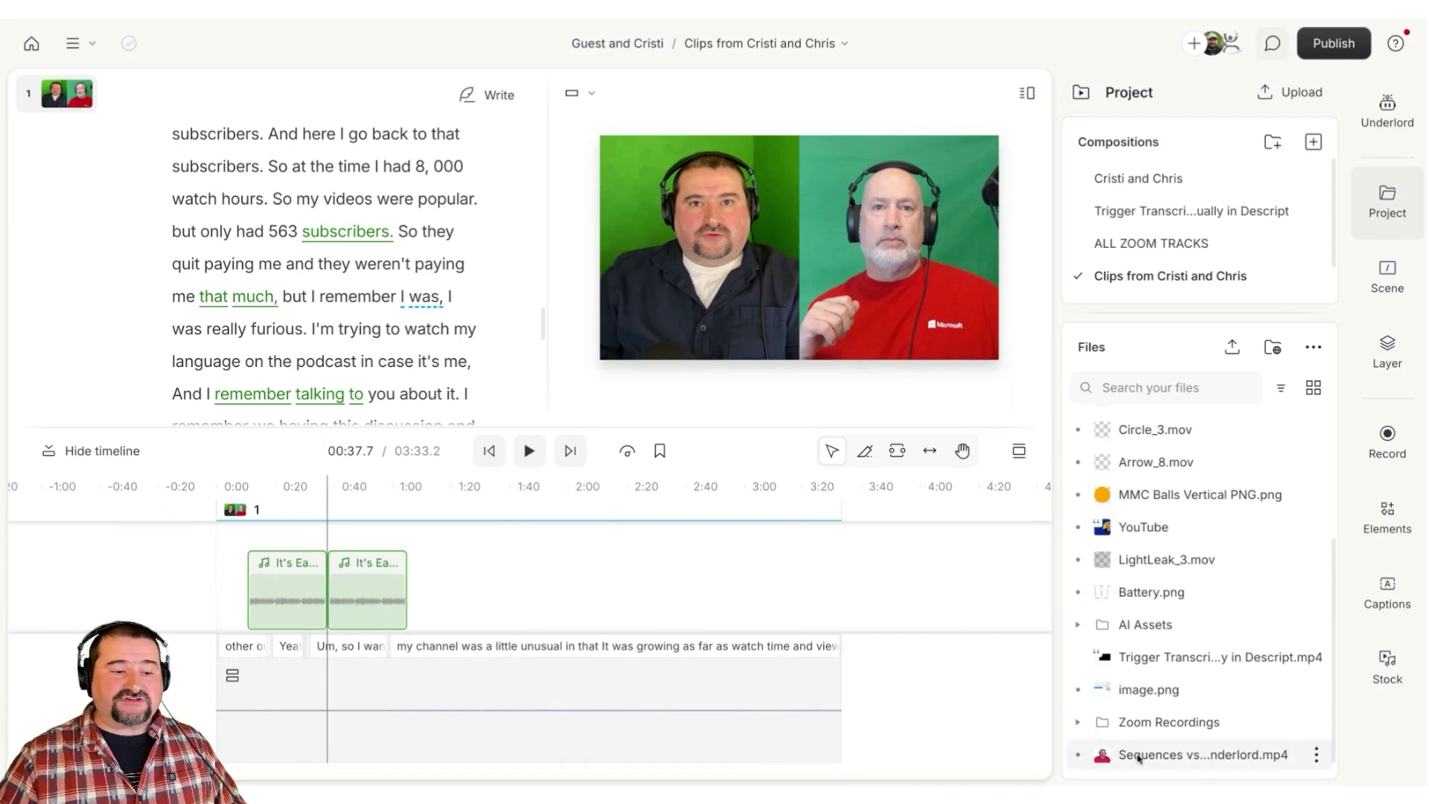
left_click_drag(1139, 759, 763, 719)
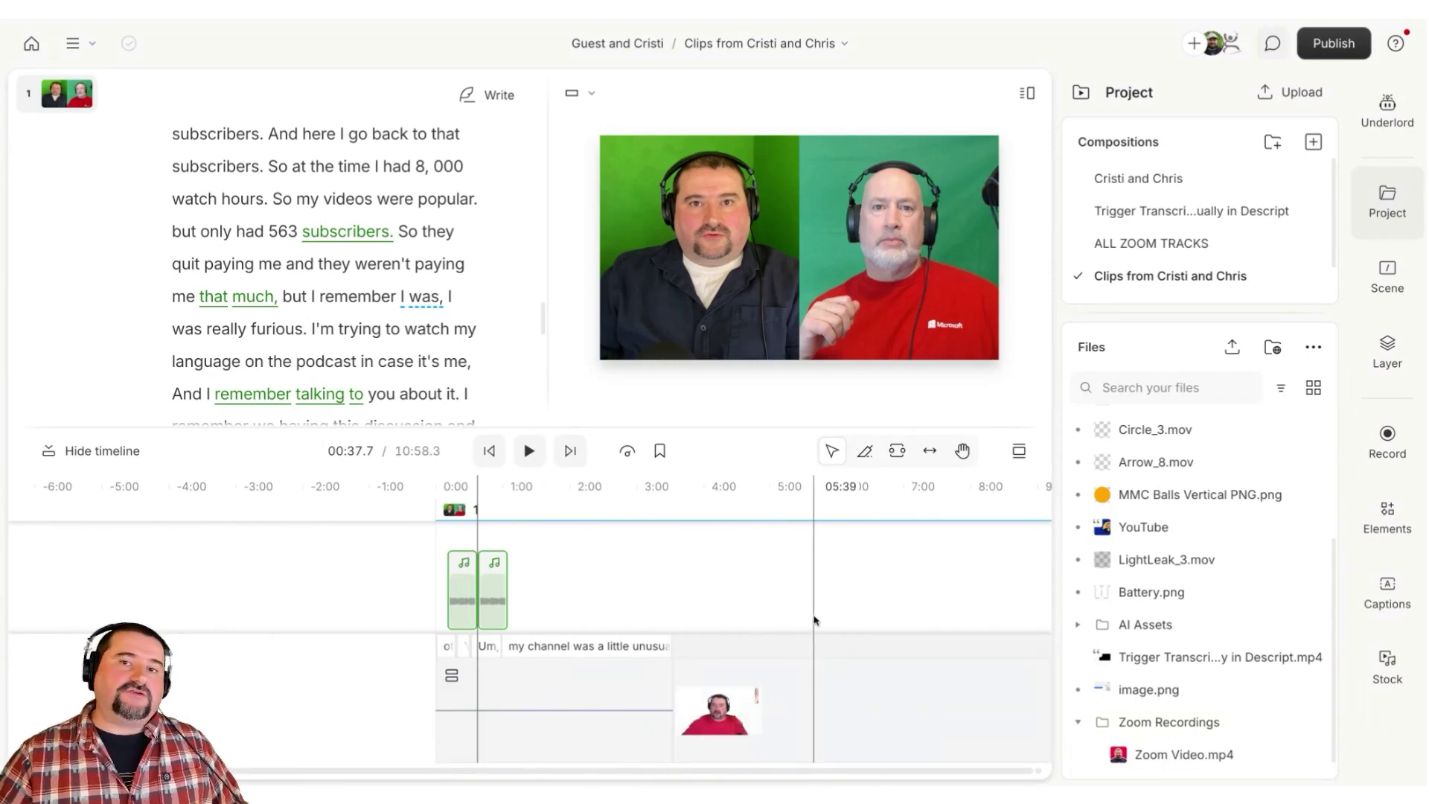
Select the newly added Sequences vs Compositions clip on the timeline, previewing it at 05:00.6
scroll(472, 324, "down", 15)
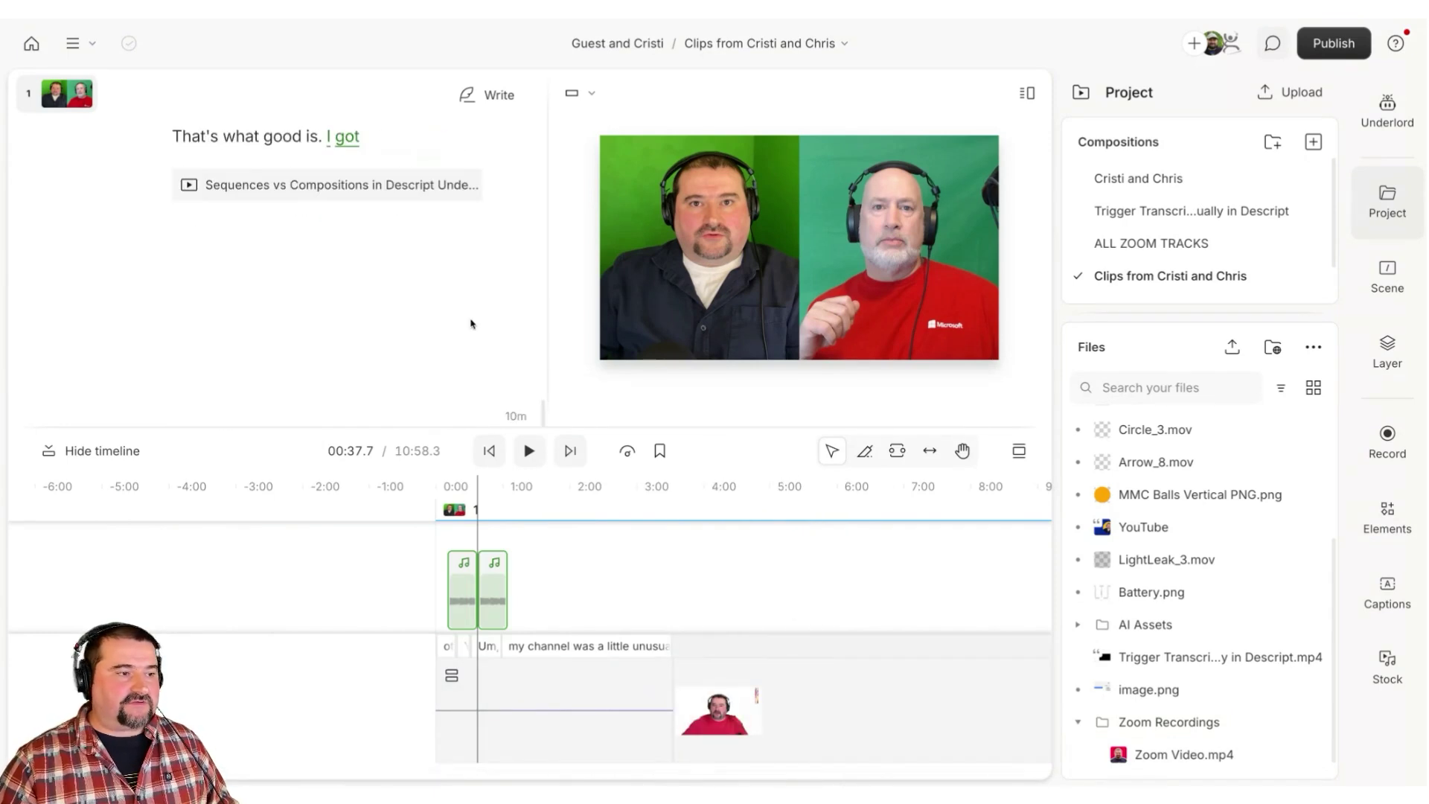
scroll(471, 325, "up", 1)
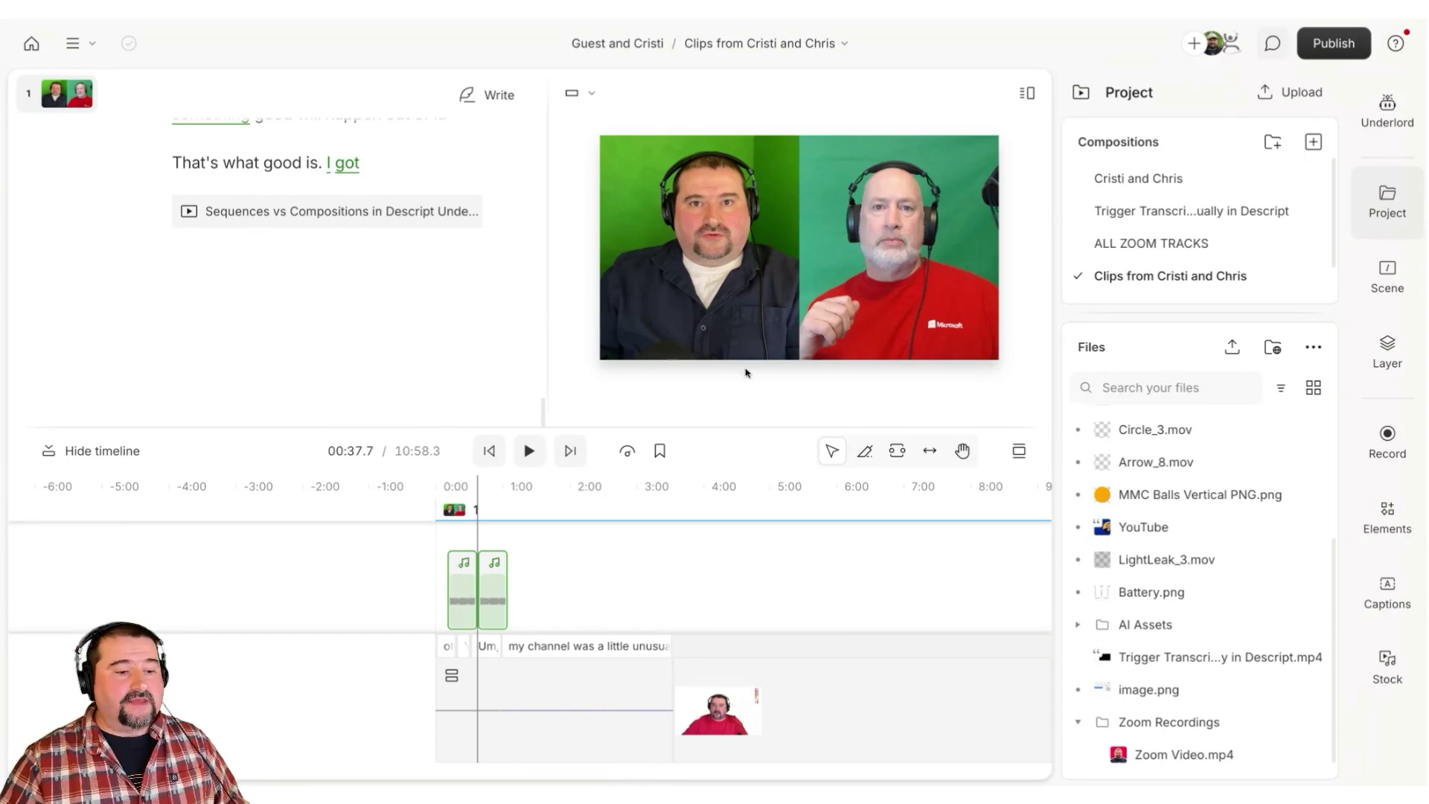
left_click(774, 681)
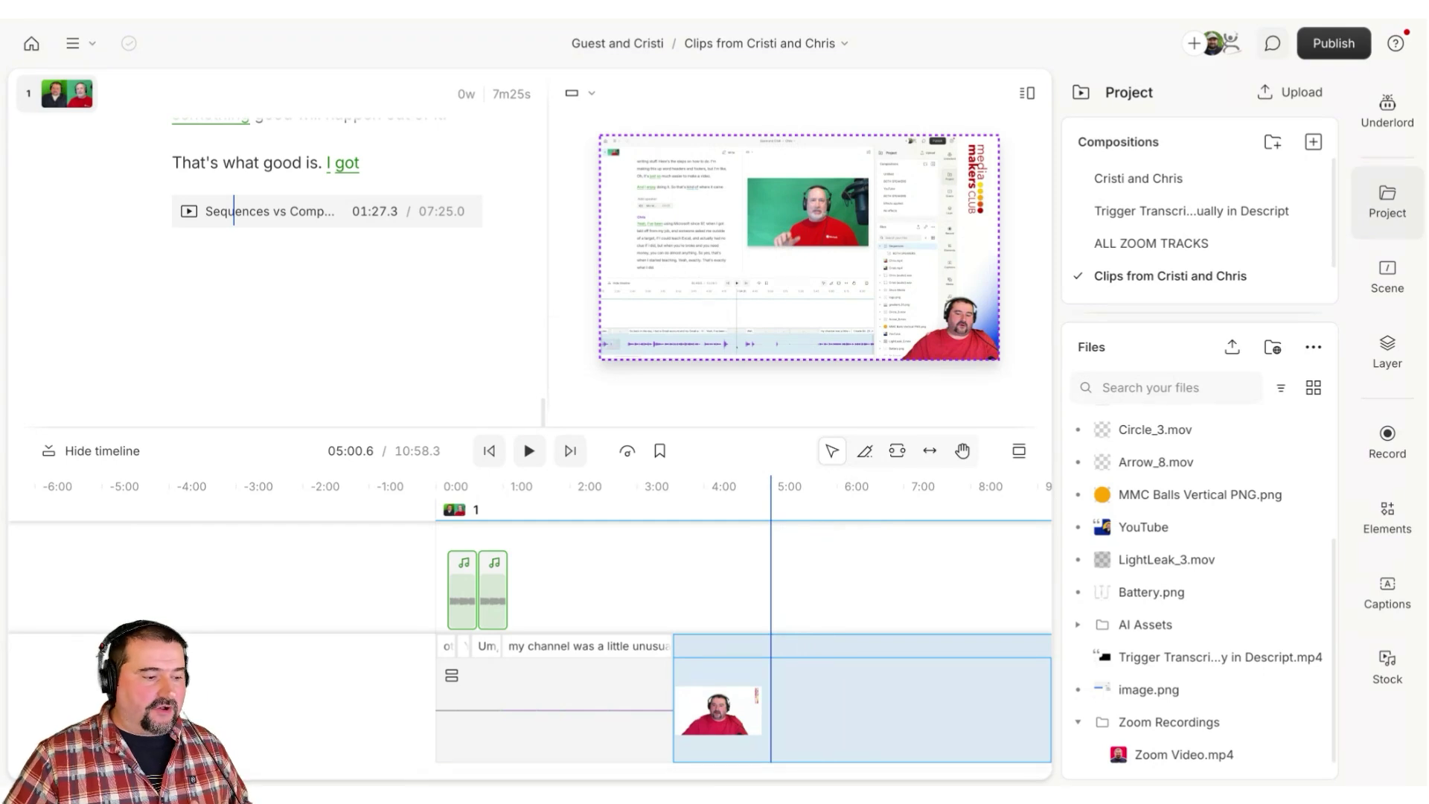
scroll(1198, 595, "down", 2)
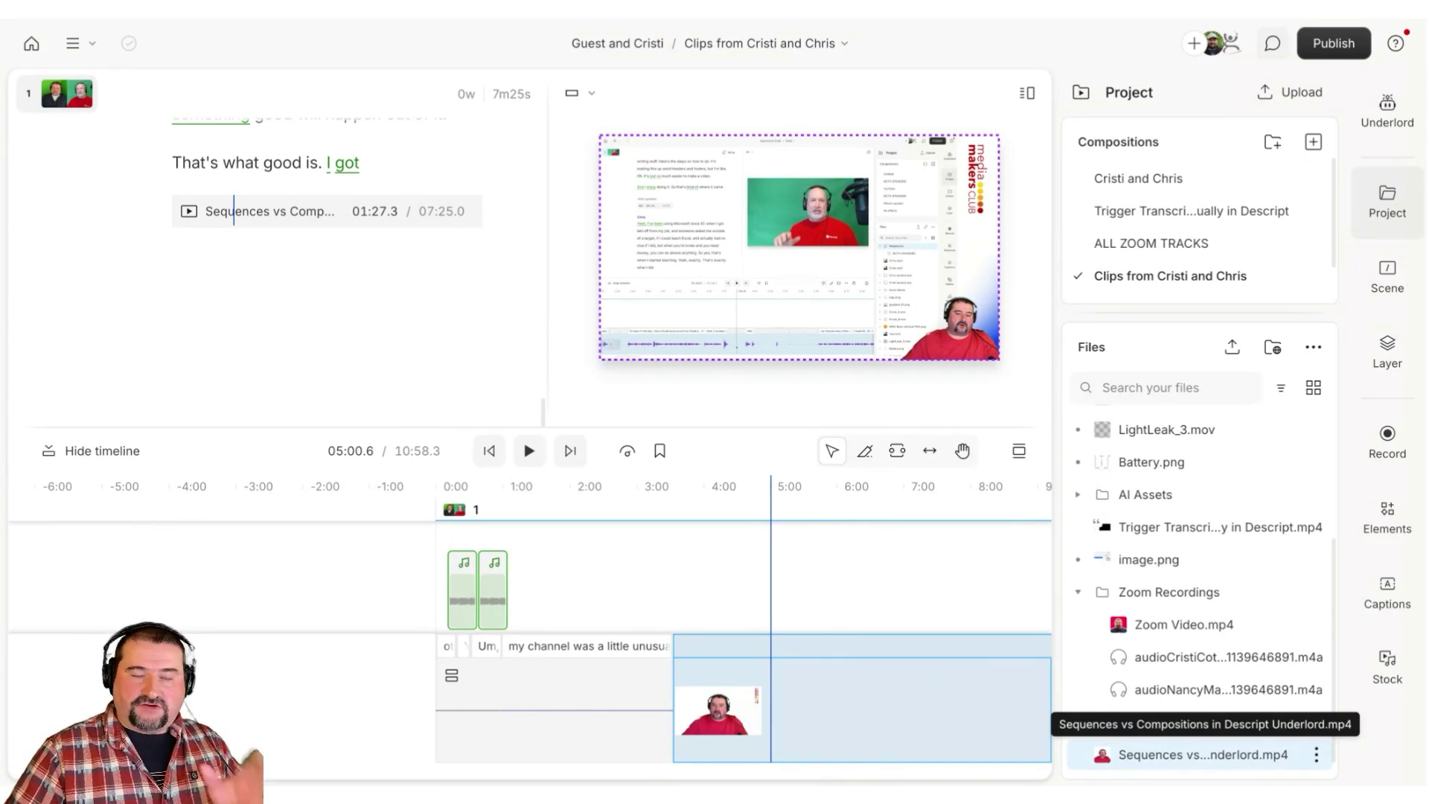
Transcribe the added video in English under one named speaker, then jump to the word 'good'
left_click(1316, 755)
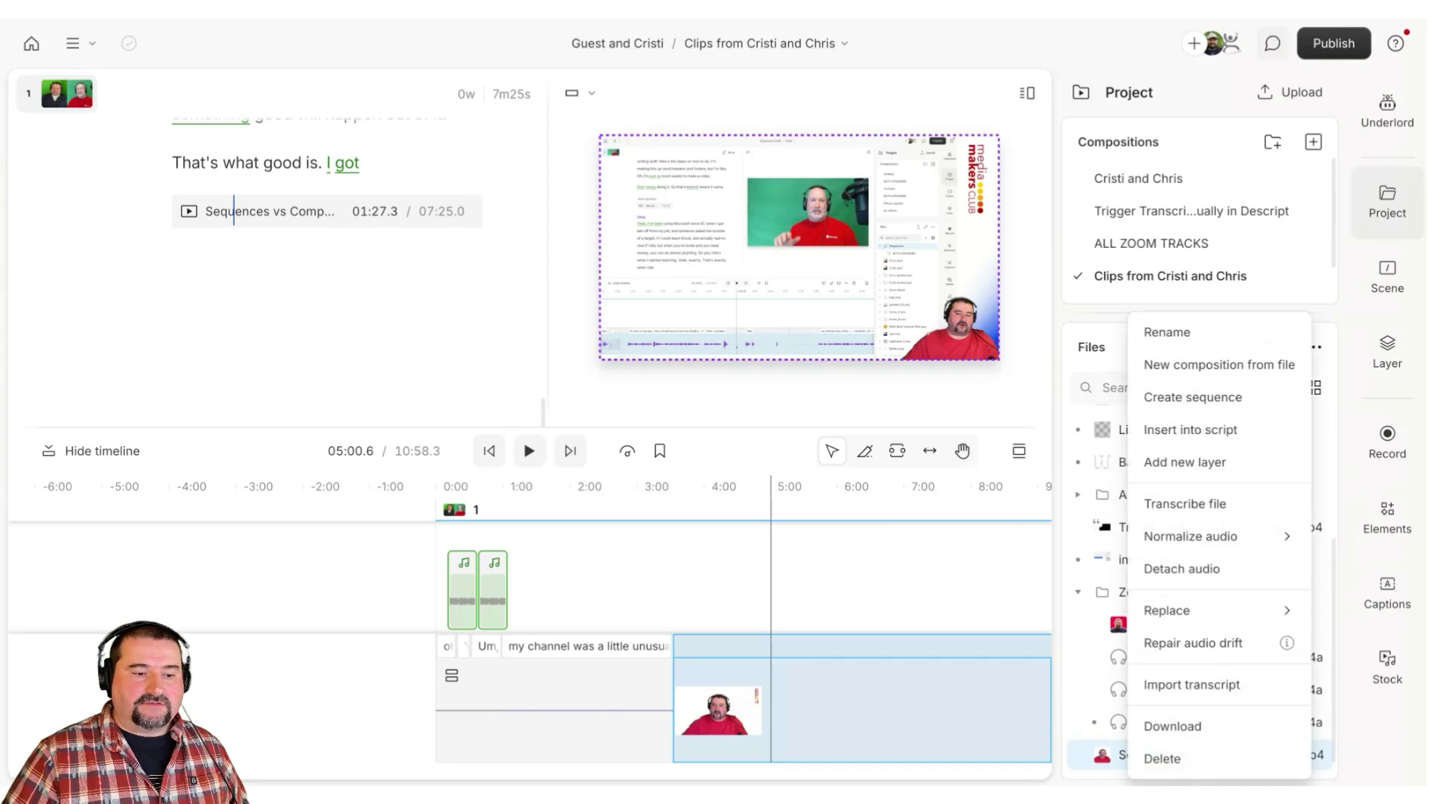
left_click(1185, 504)
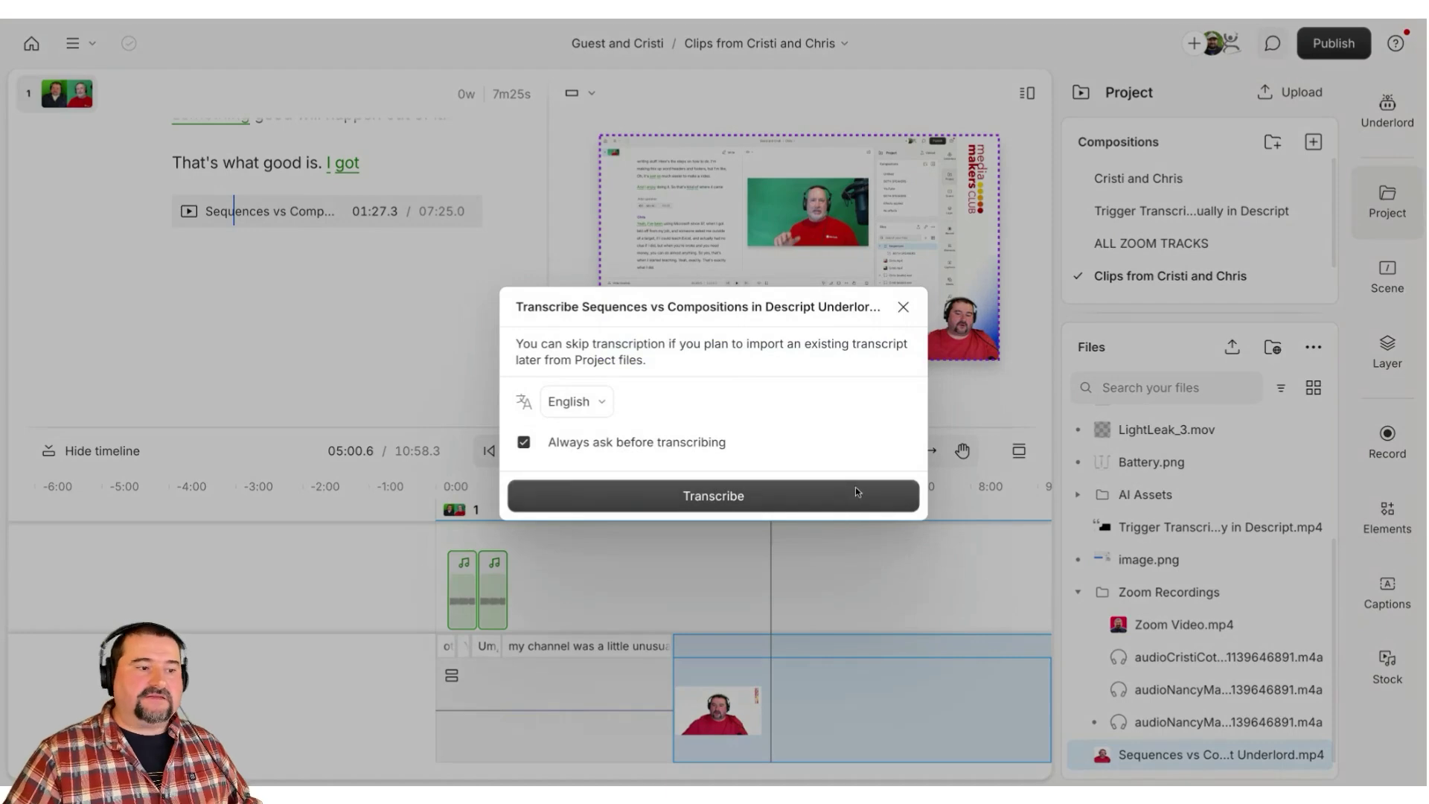
left_click(760, 498)
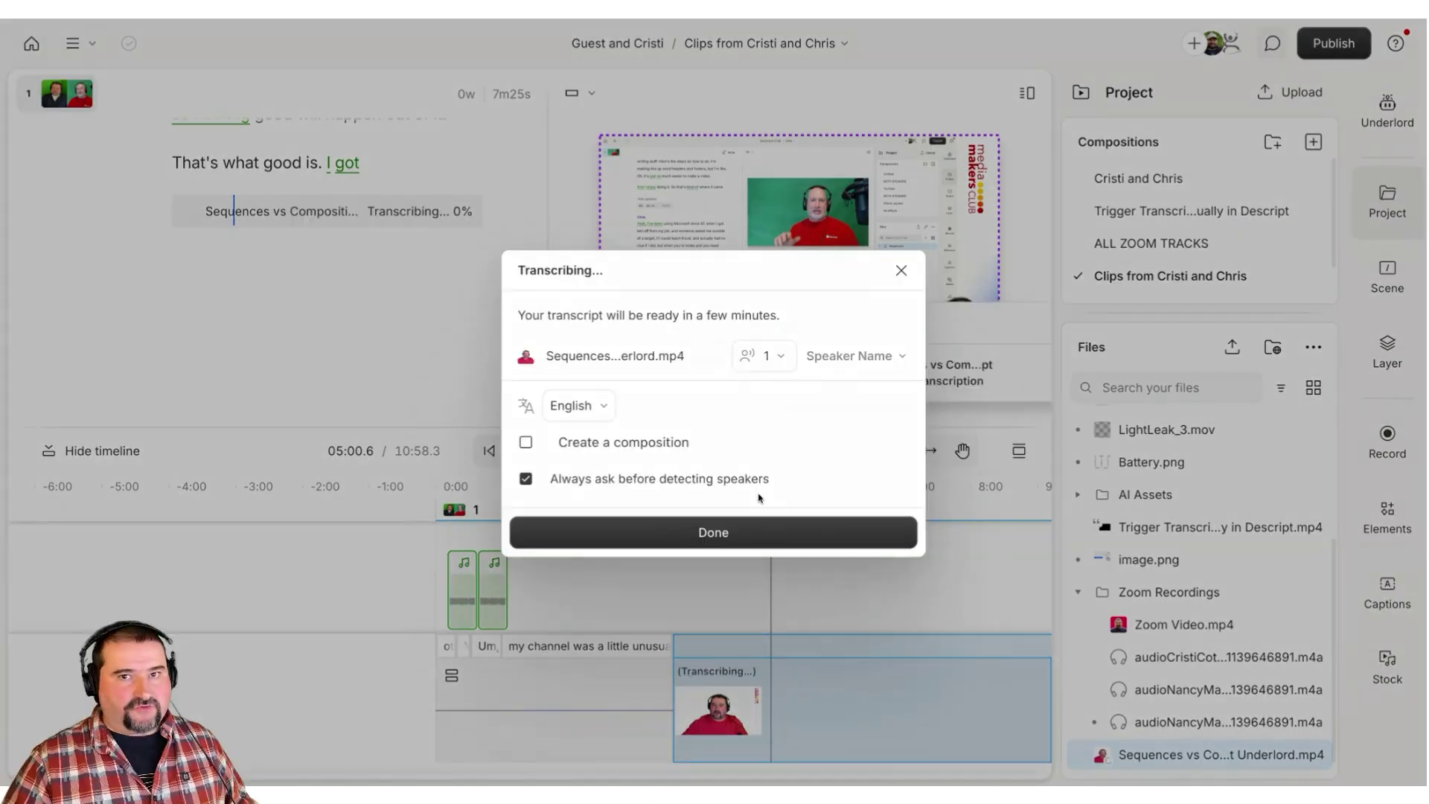
left_click(848, 355)
left_click(845, 429)
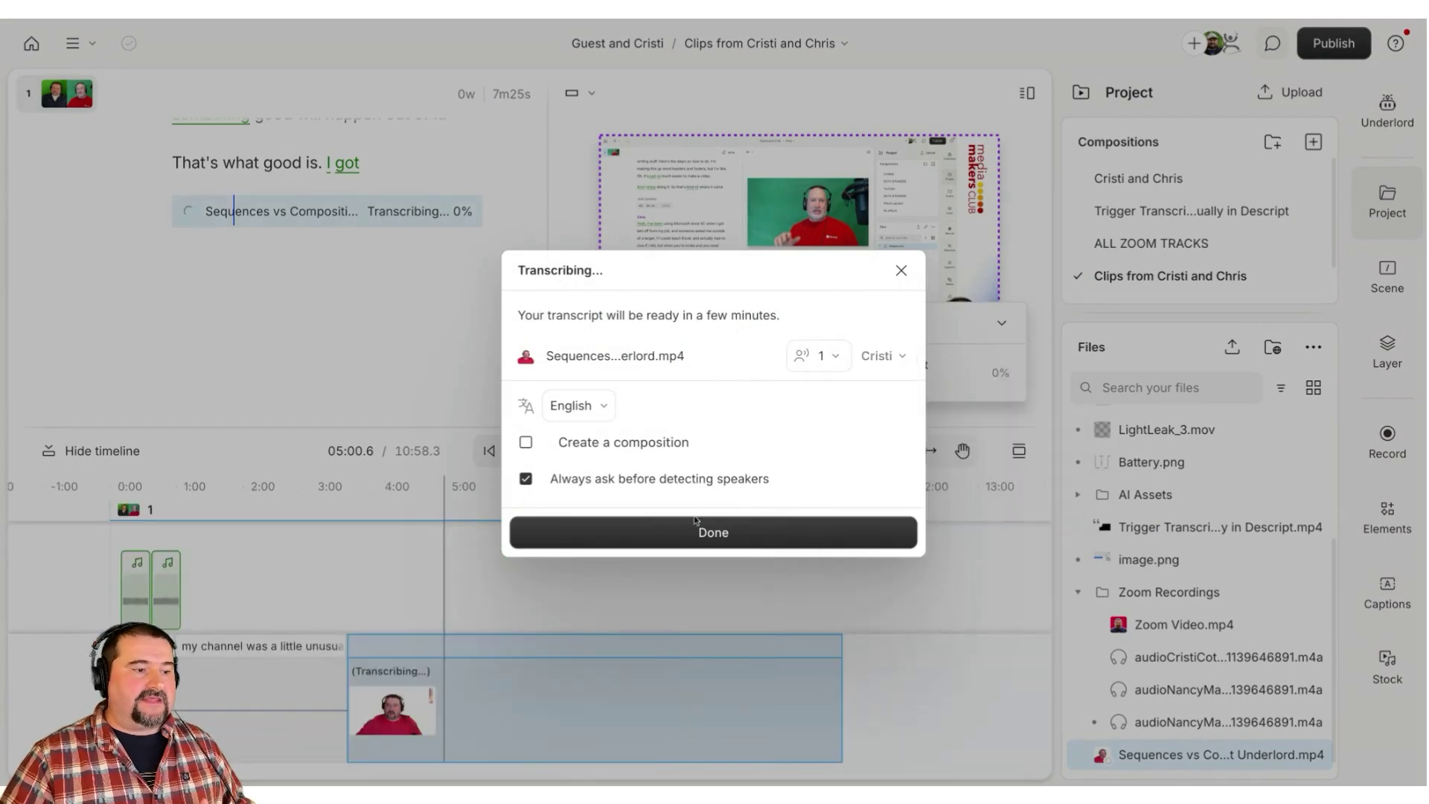
left_click(711, 534)
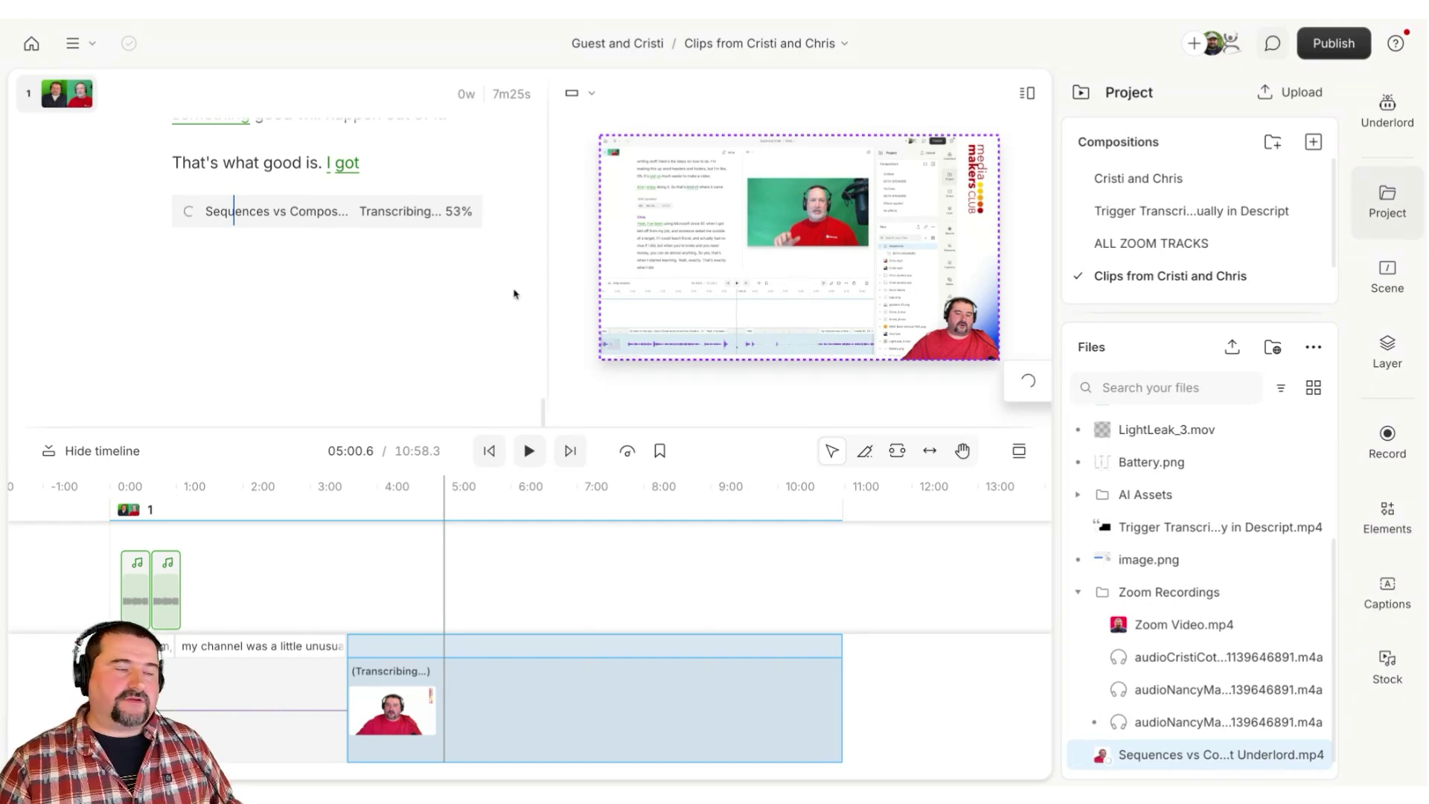
scroll(230, 297, "up", 2)
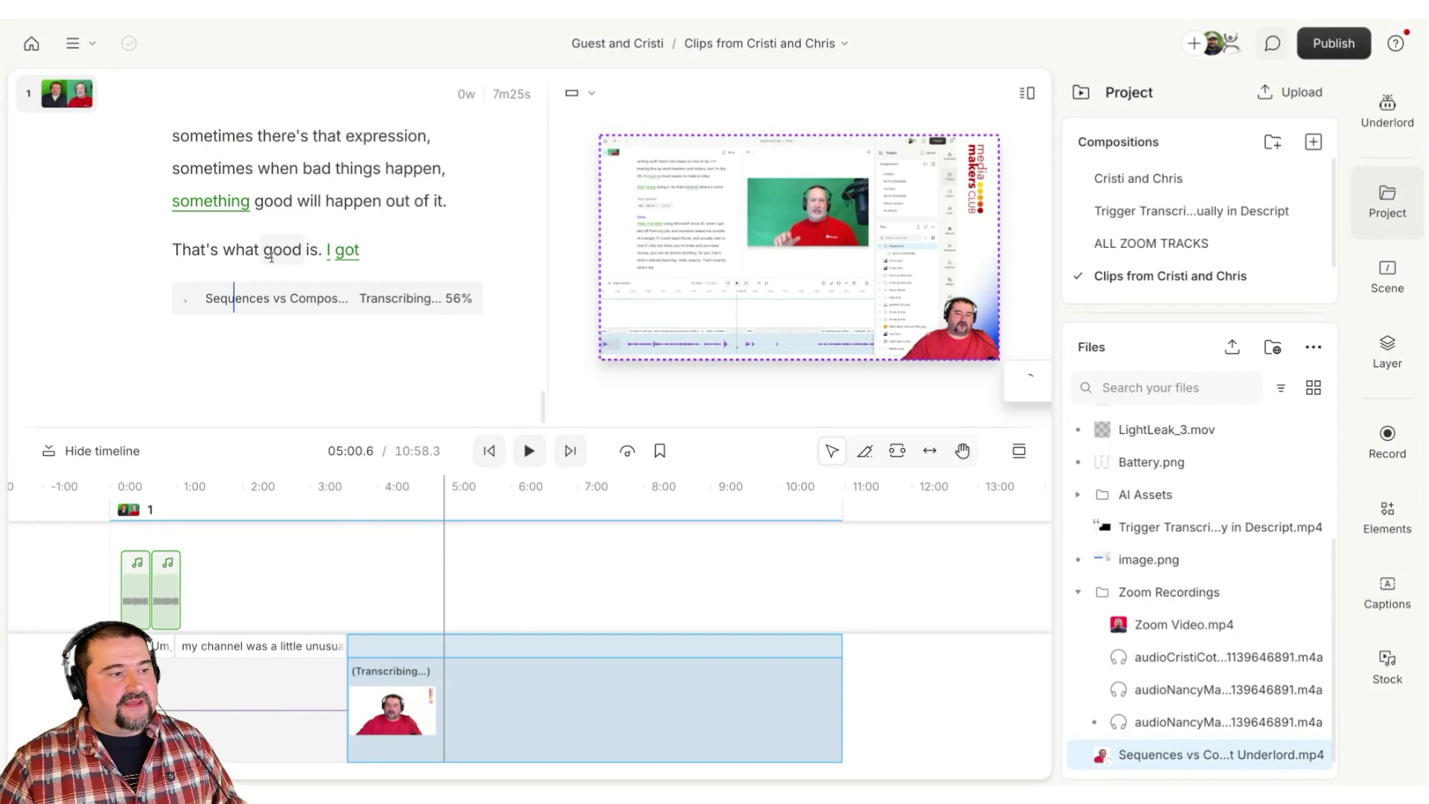
left_click(278, 250)
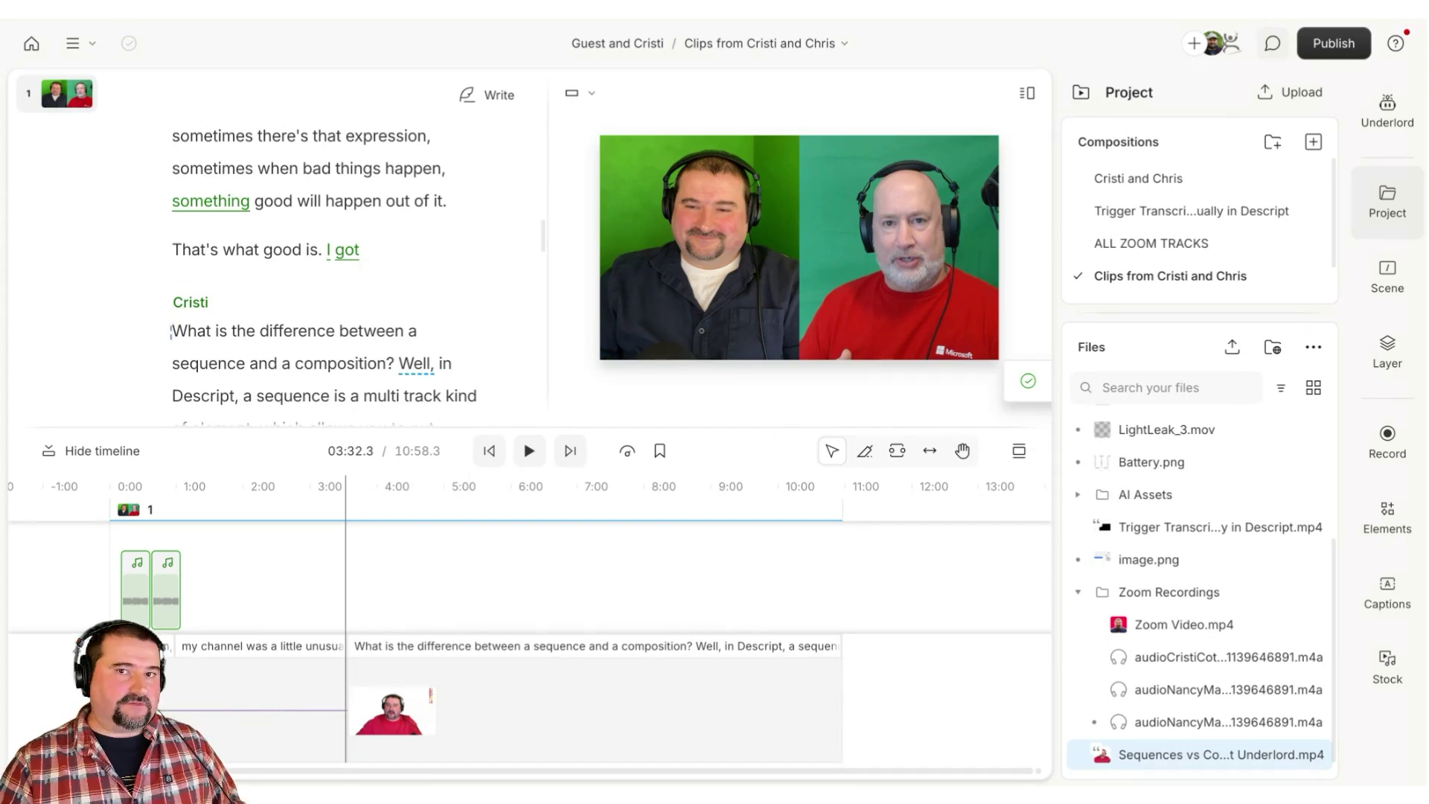
right_click(1149, 763)
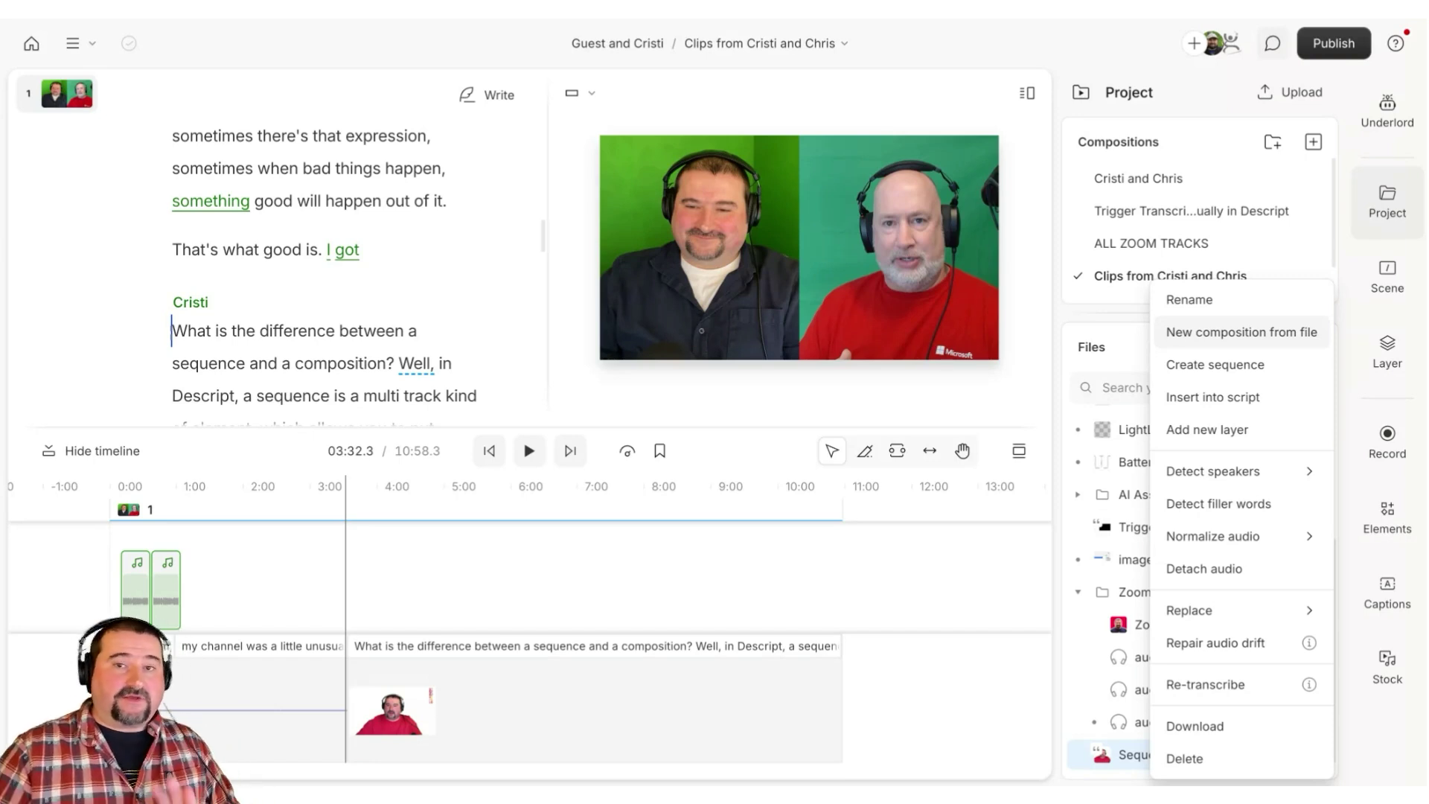
key("Escape")
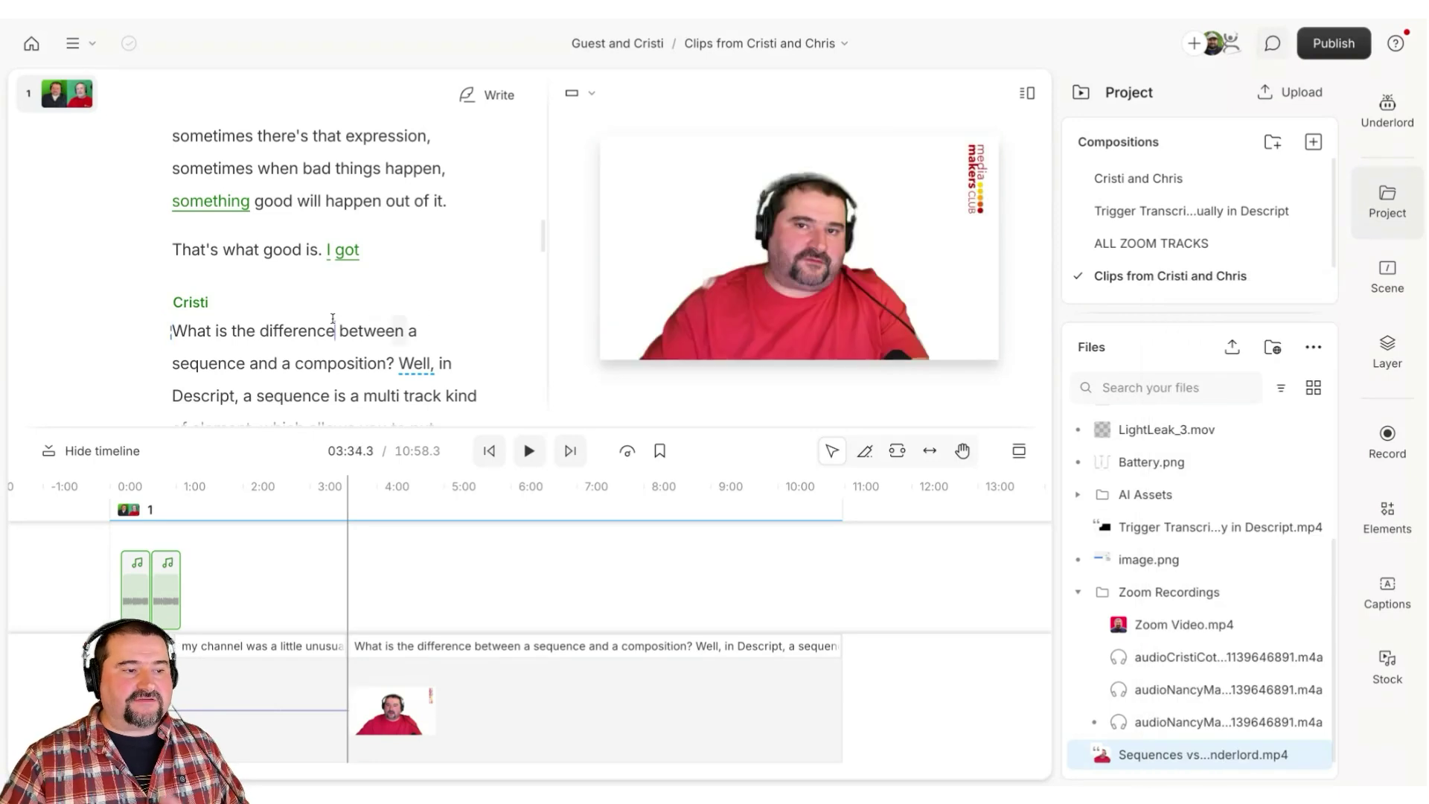
scroll(332, 319, "down", 5)
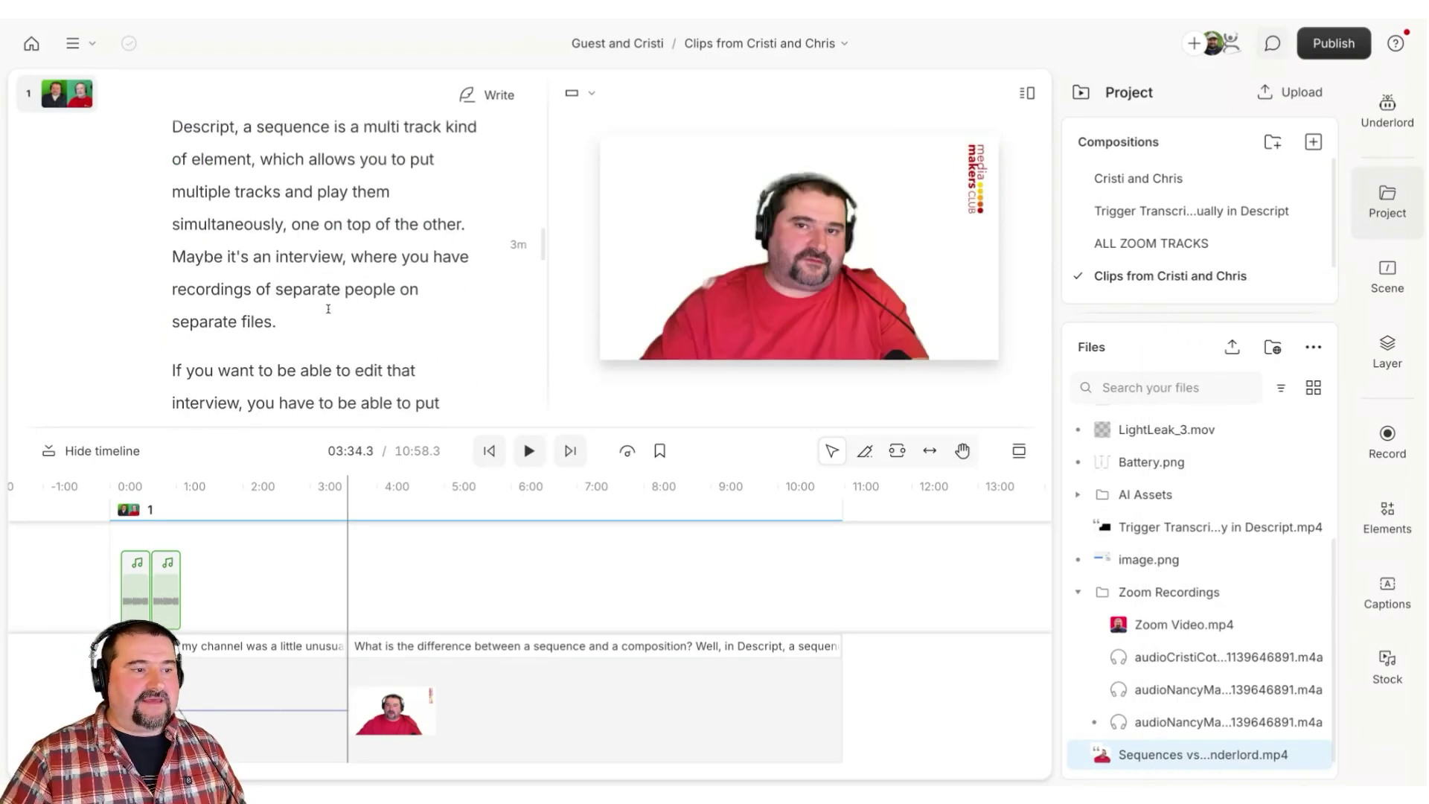
left_click(366, 333)
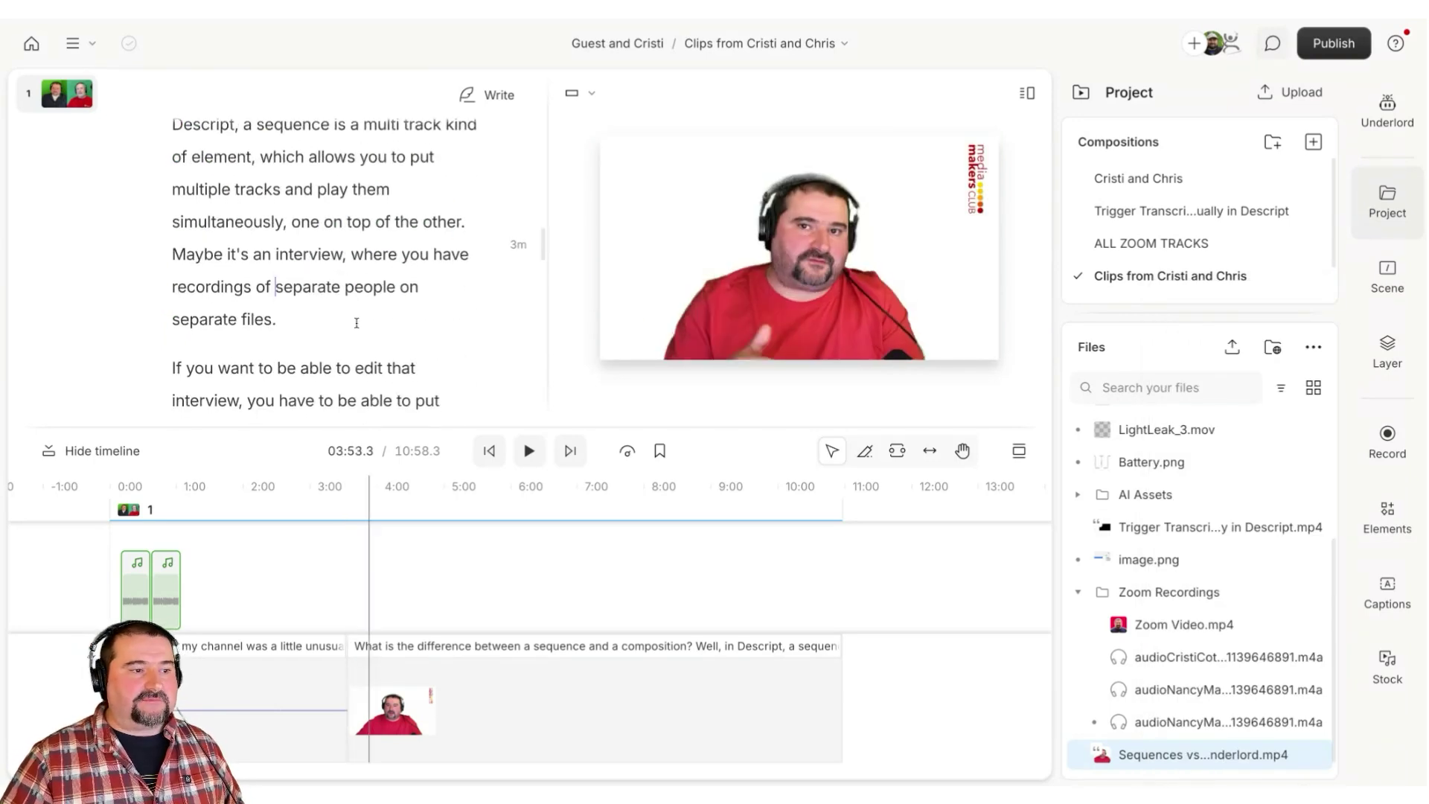
scroll(365, 332, "down", 3)
left_click(410, 358)
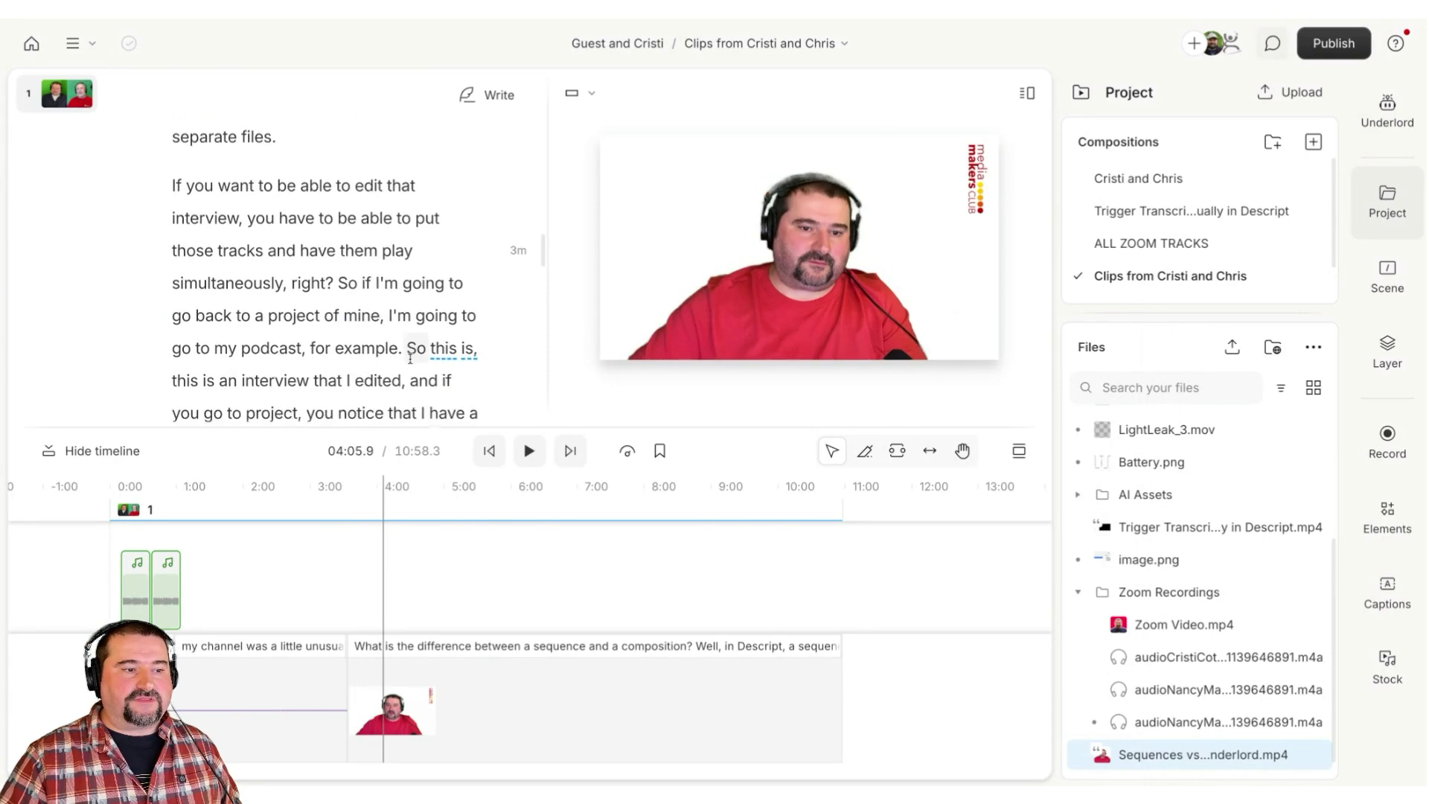
scroll(410, 359, "down", 3)
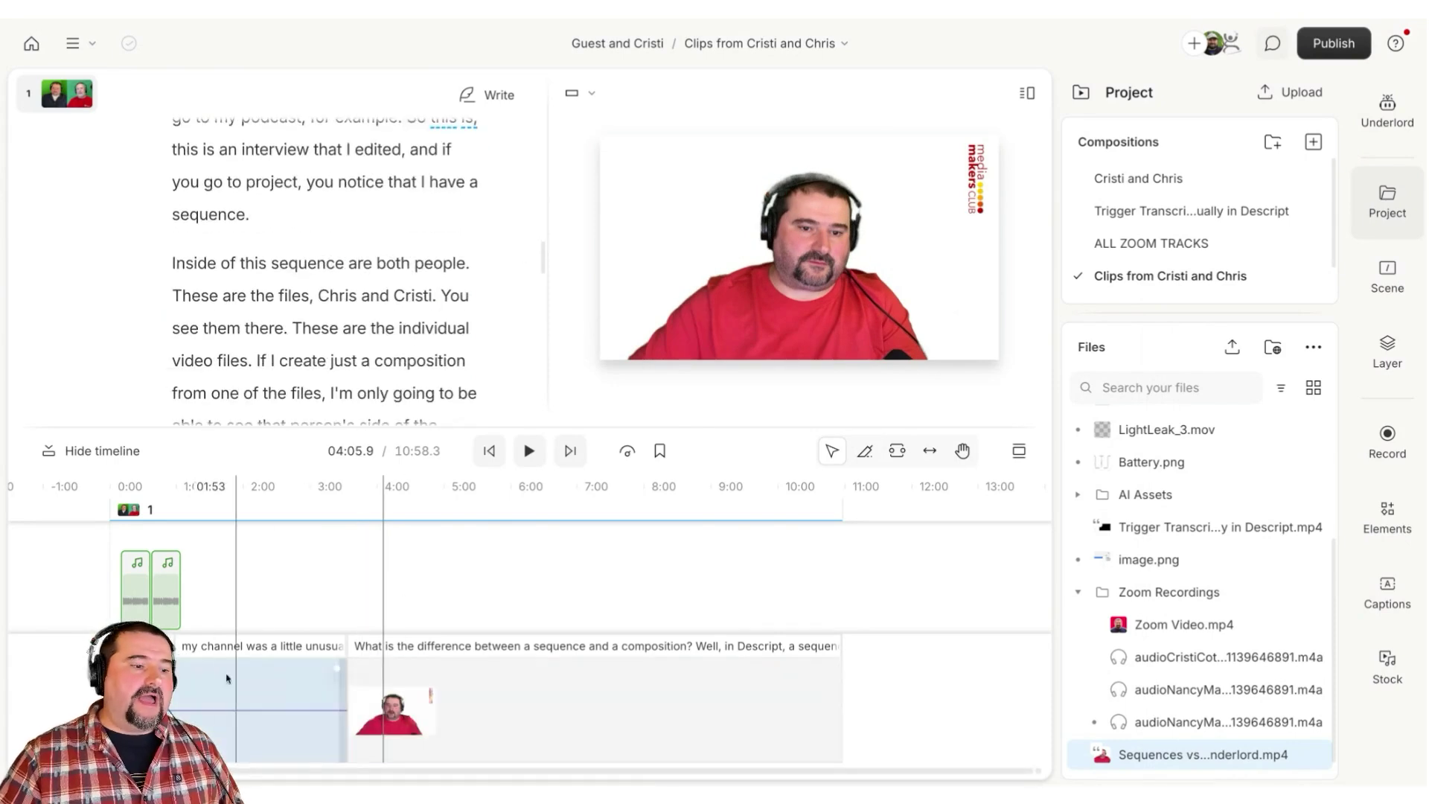
left_click(295, 605)
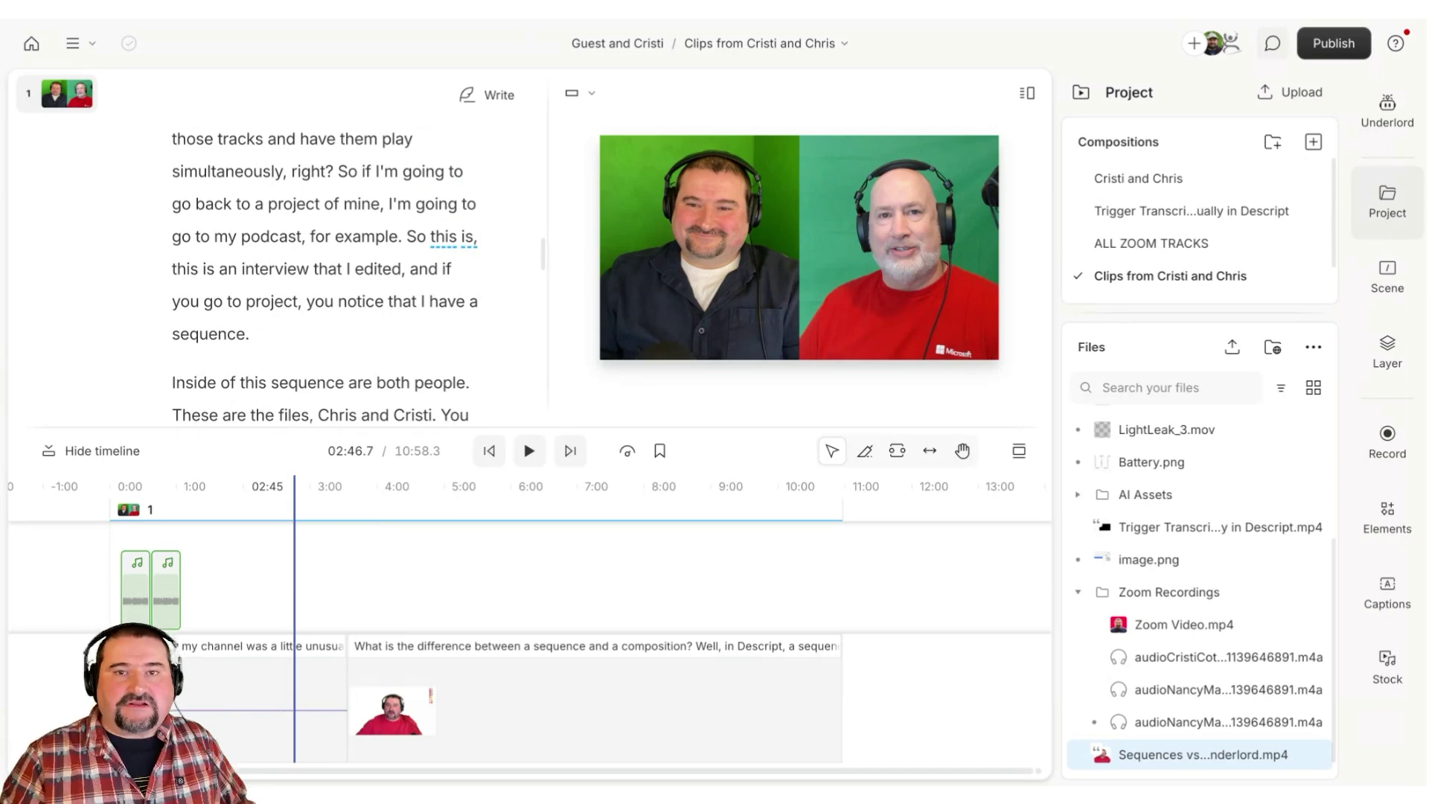
left_click(347, 597)
left_click(469, 666)
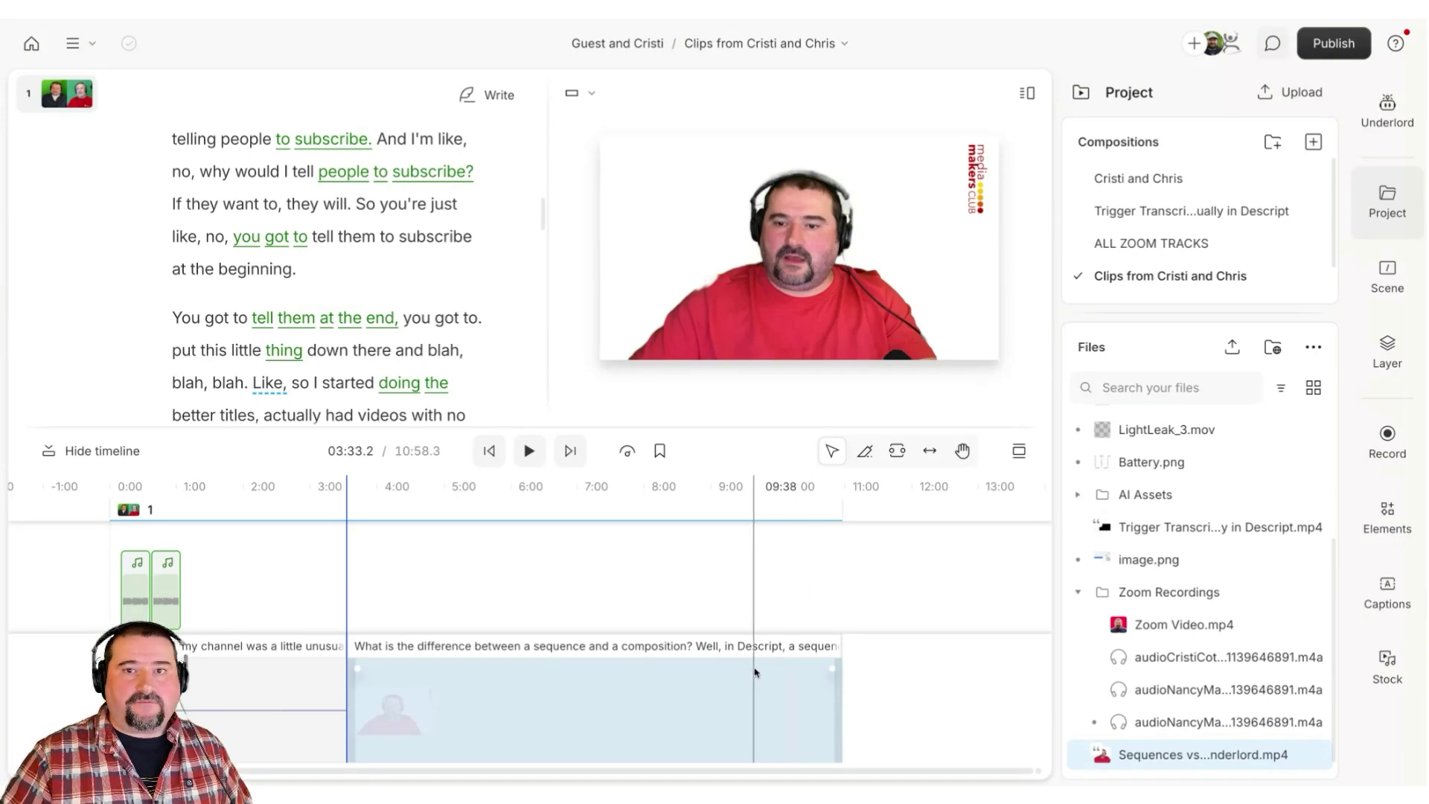
left_click(573, 690)
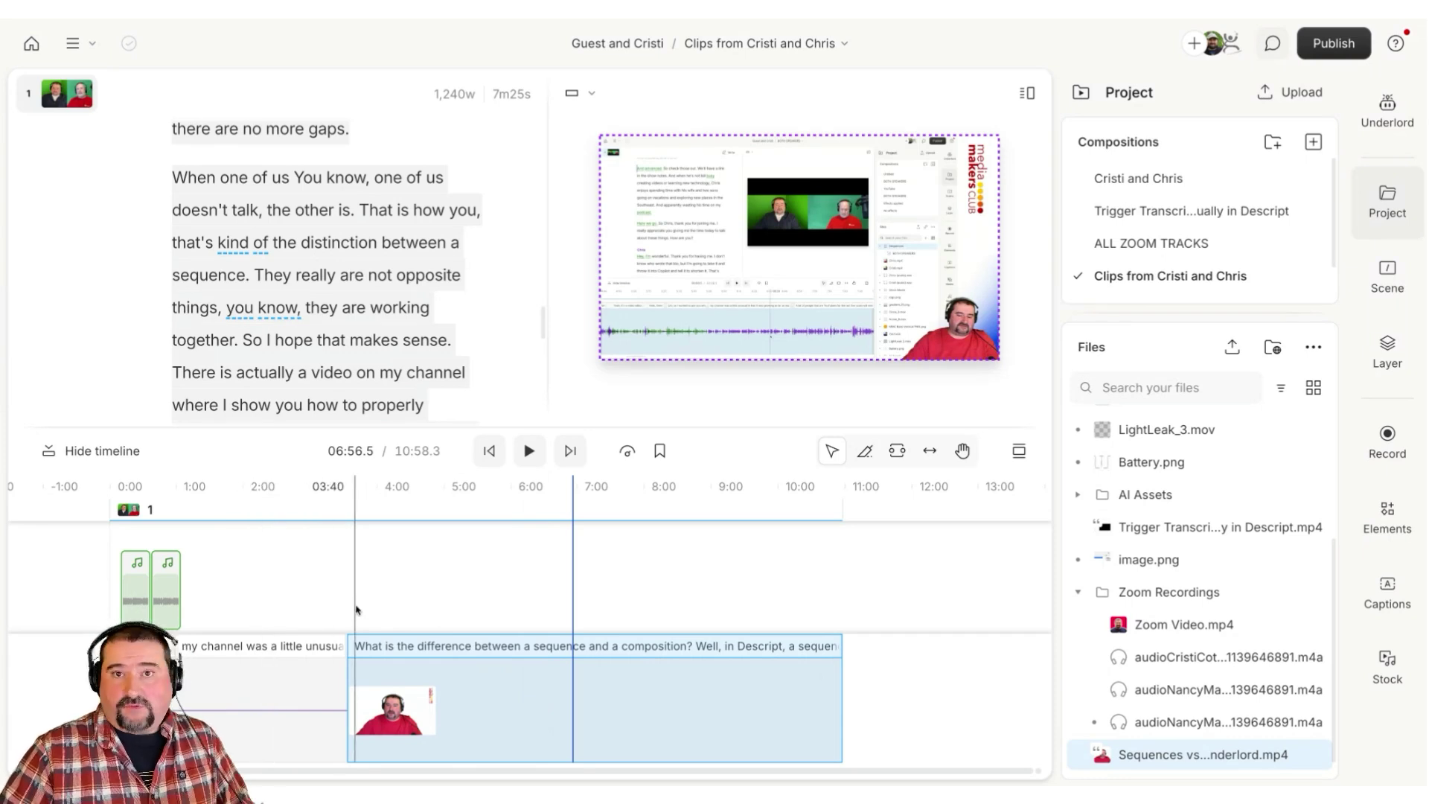
Convert the Sequences clip into a layer and shift it to start at 0:00
left_click(496, 727)
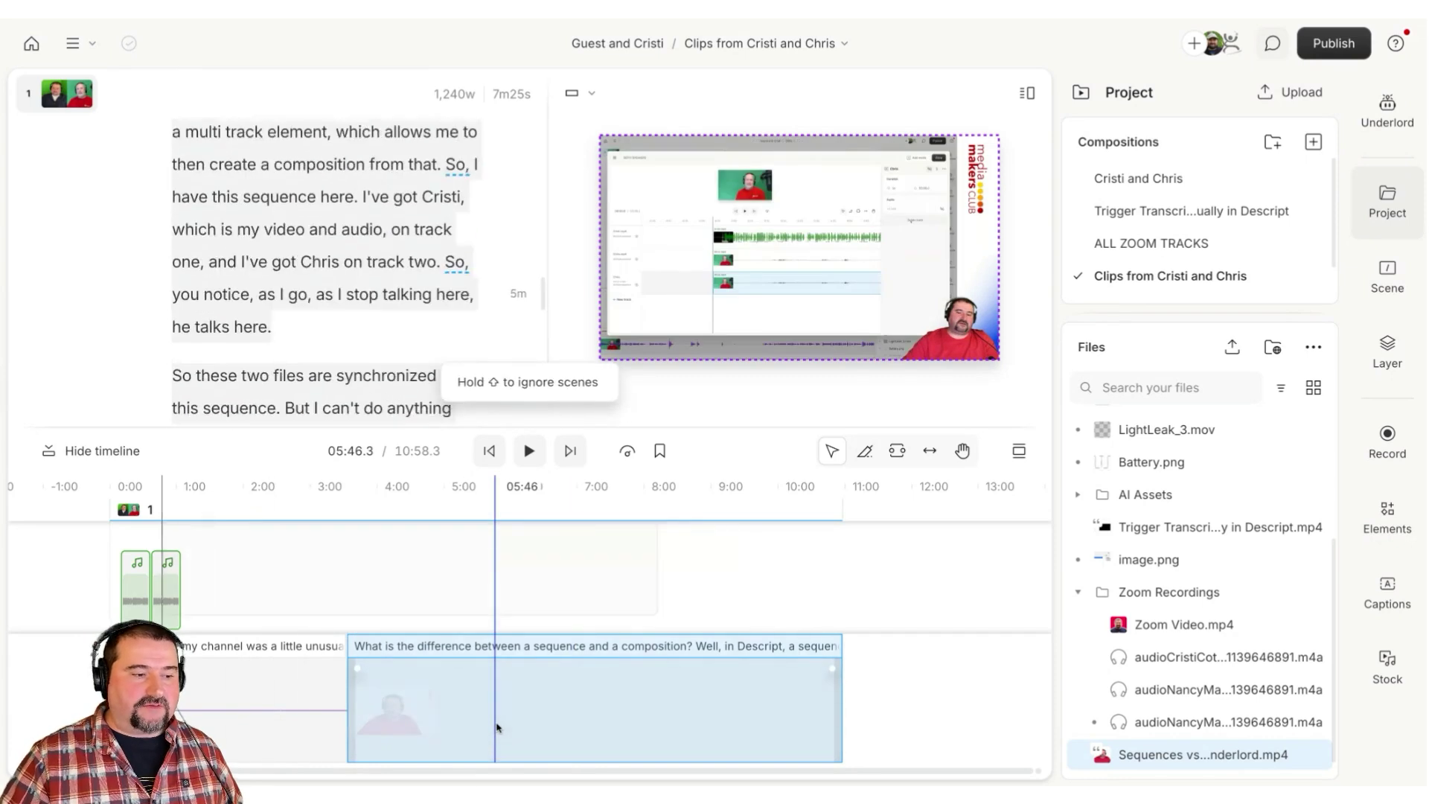
key("ctrl+z")
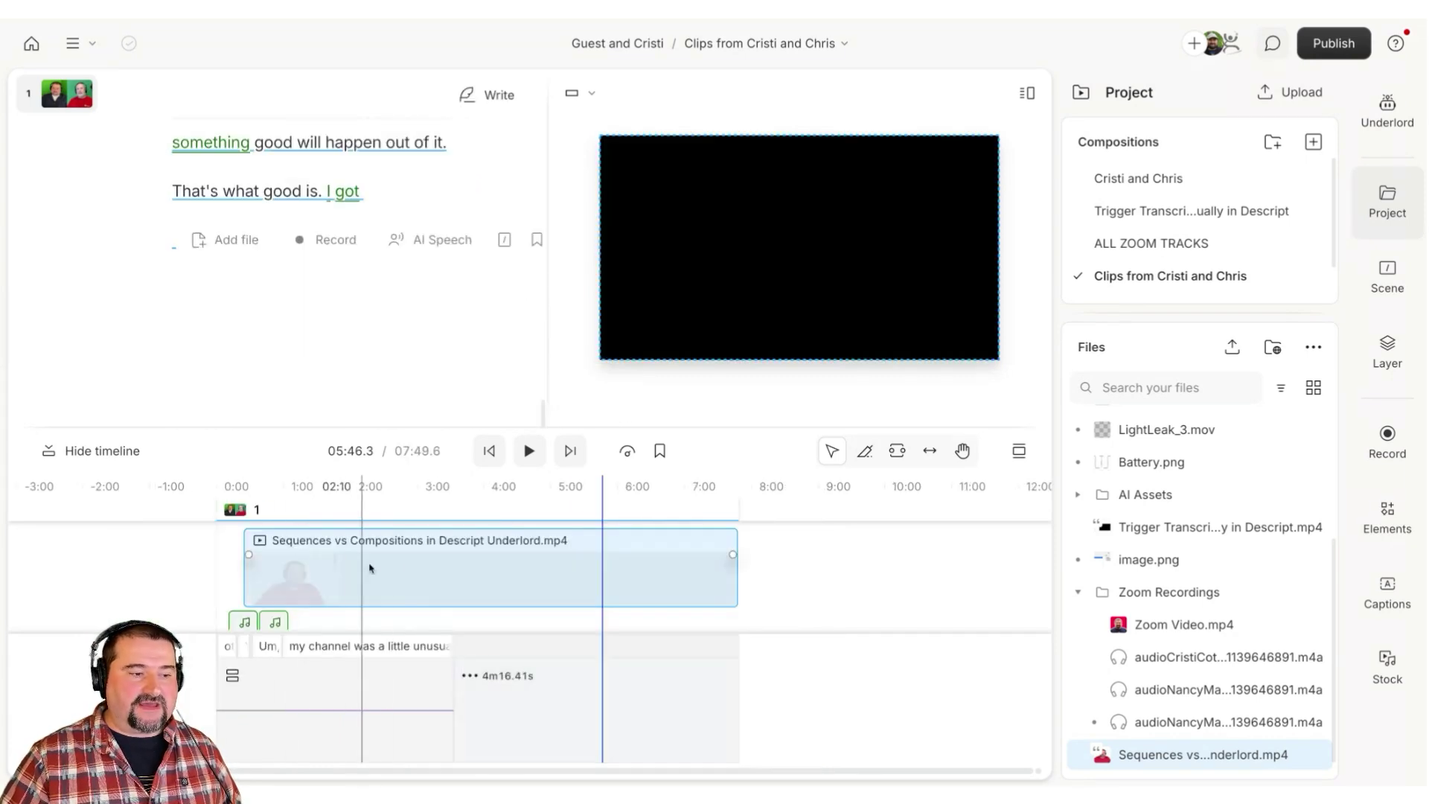
left_click(399, 548)
key("ctrl+z")
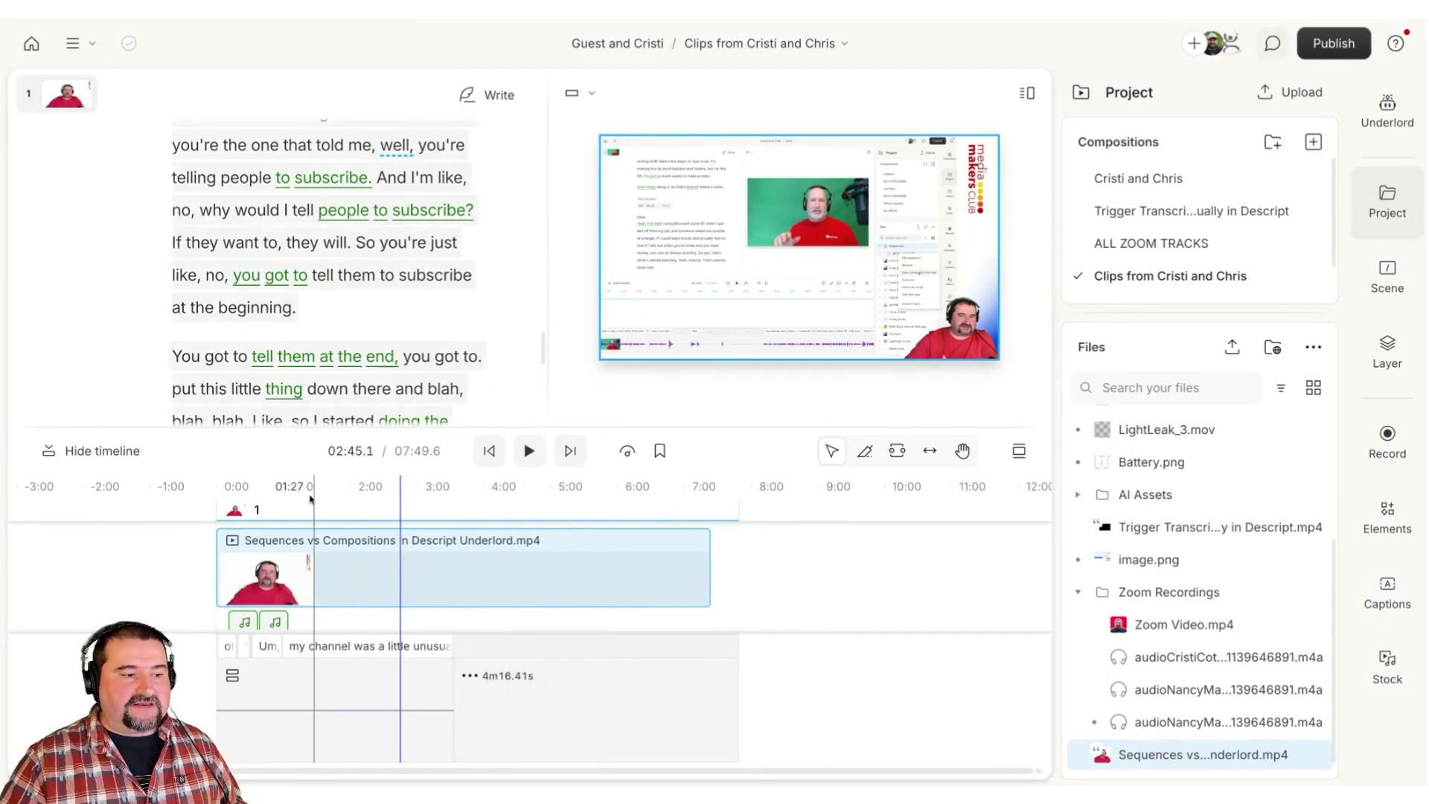
Scrub to about 02:48, go to the final line 'That's what good is', and reselect the layer
left_click(235, 495)
left_click_drag(235, 495, 407, 503)
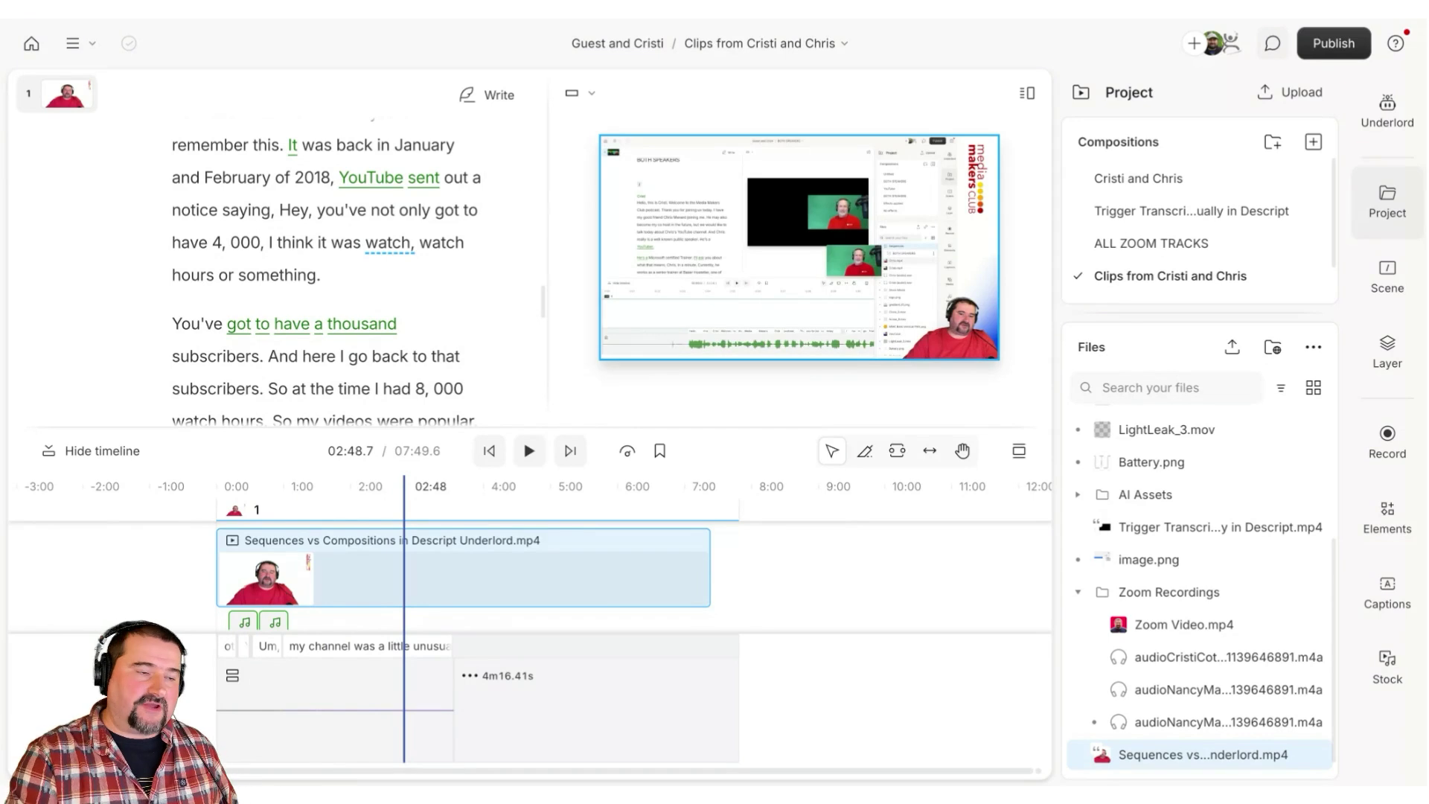
scroll(432, 348, "down", 3)
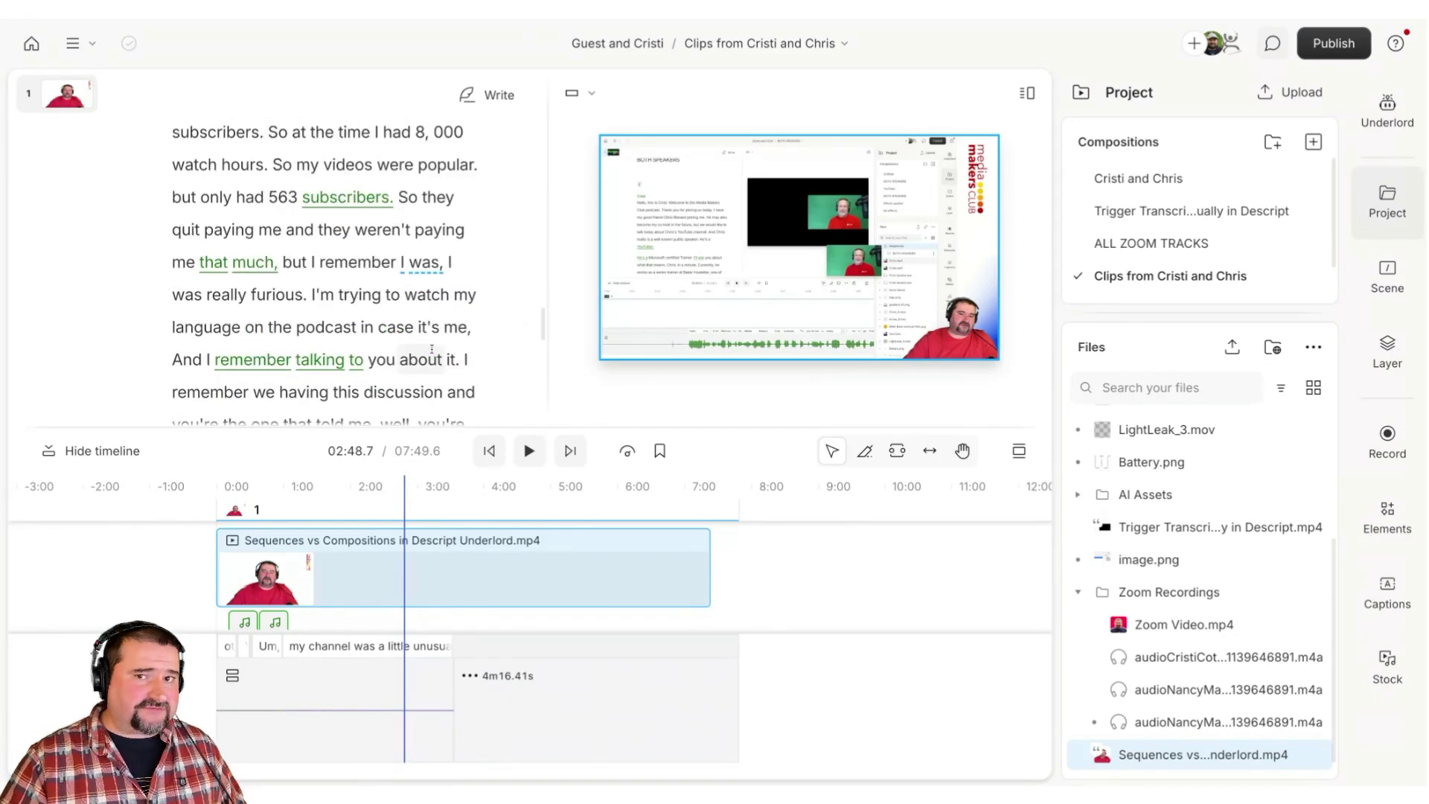
scroll(410, 359, "down", 10)
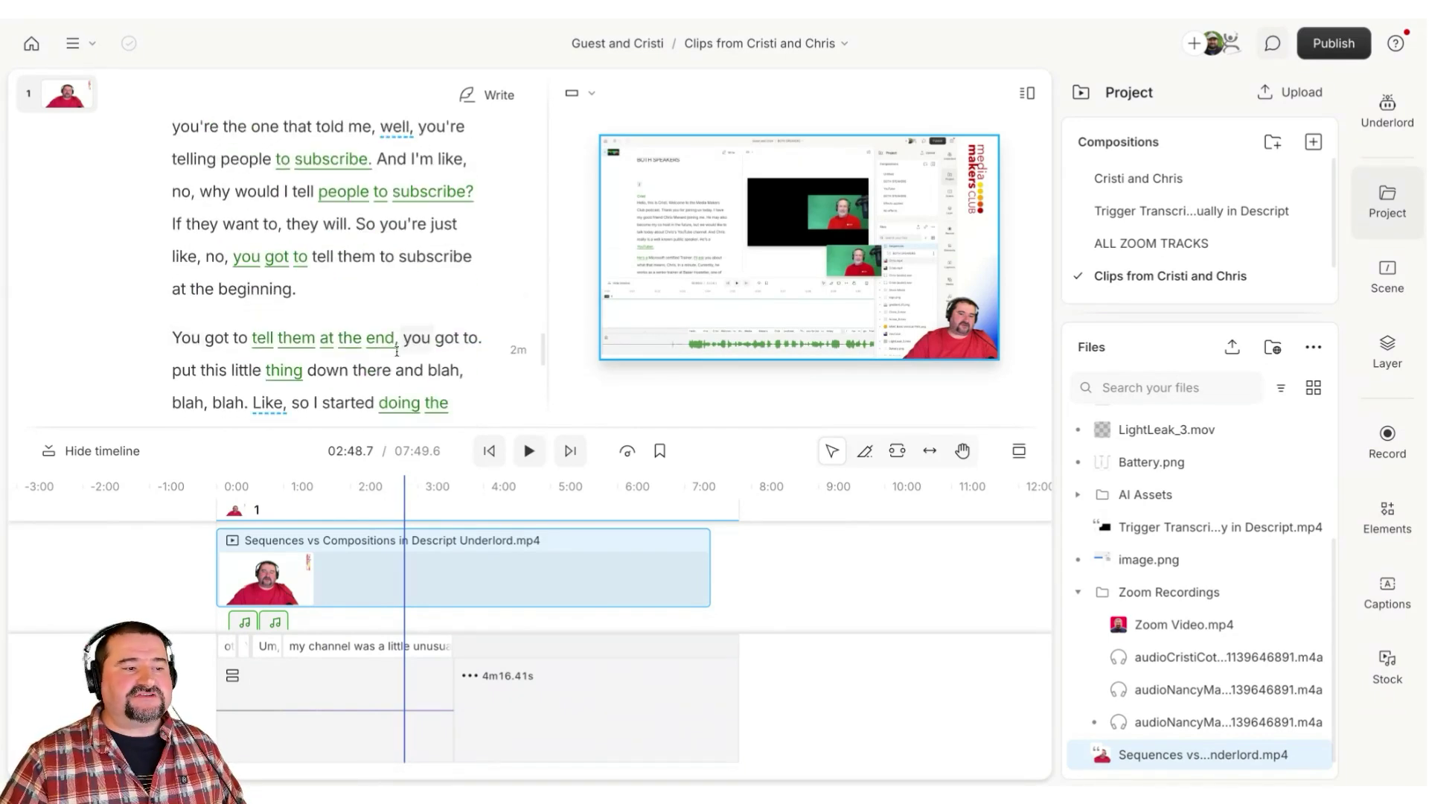
scroll(391, 354, "down", 4)
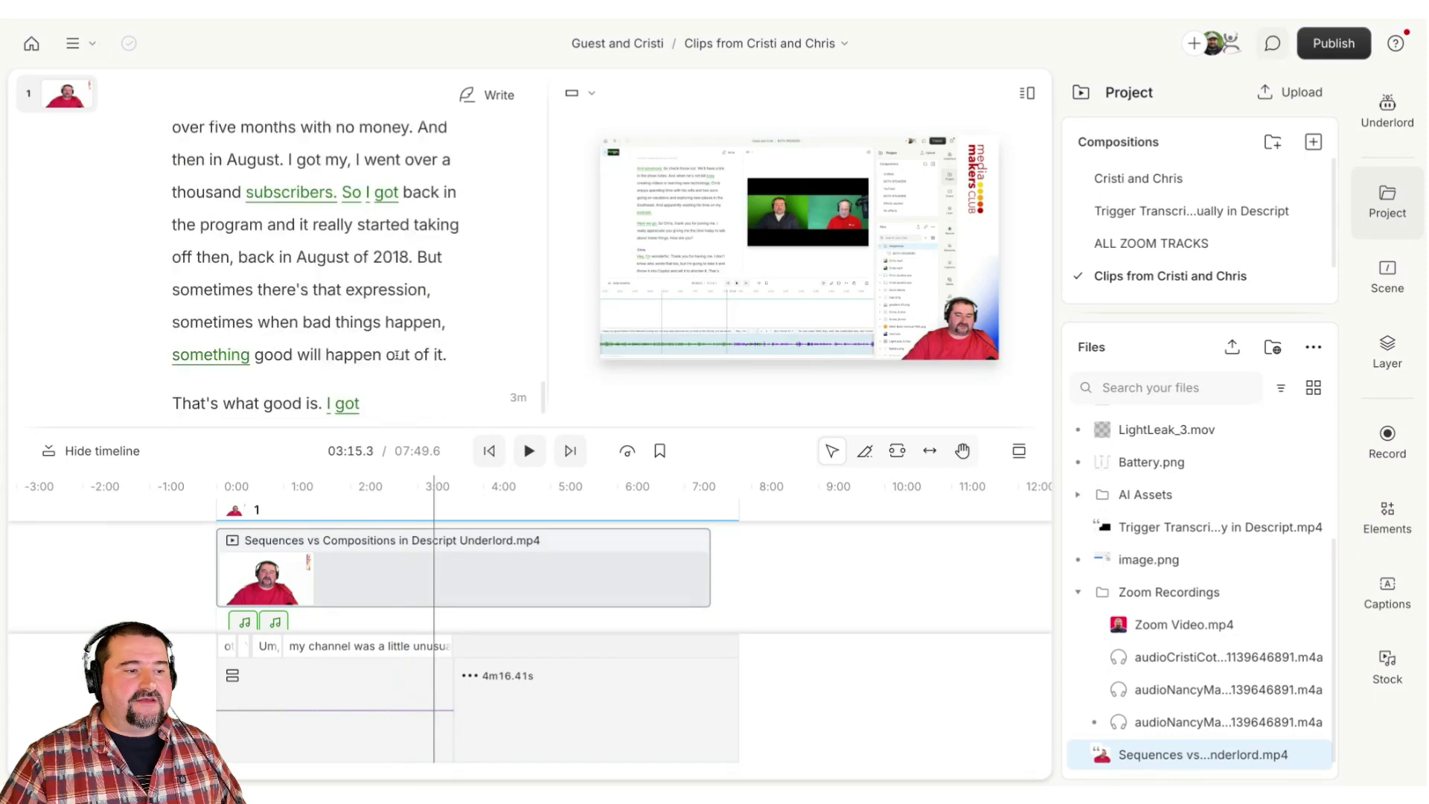
left_click(310, 341)
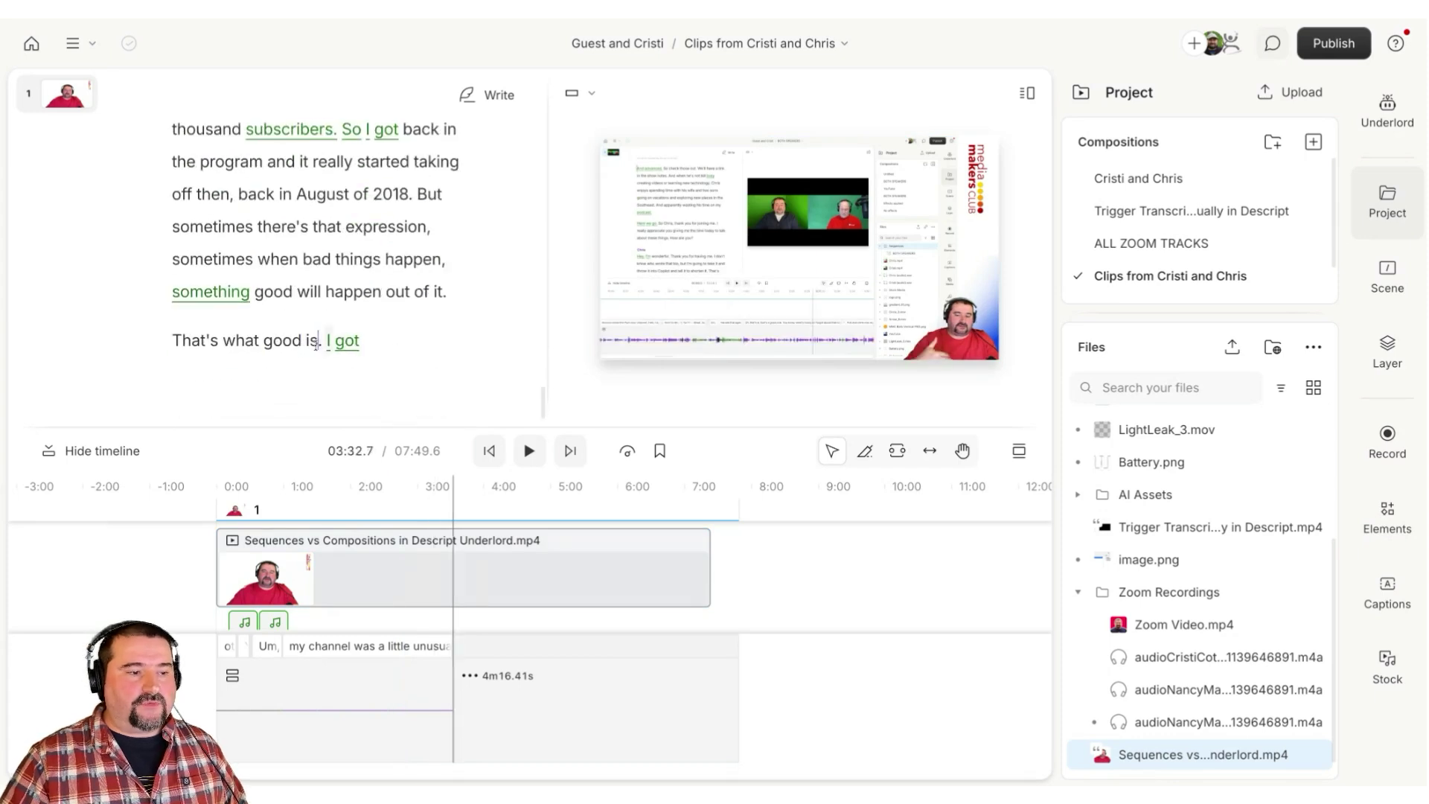
left_click(373, 344)
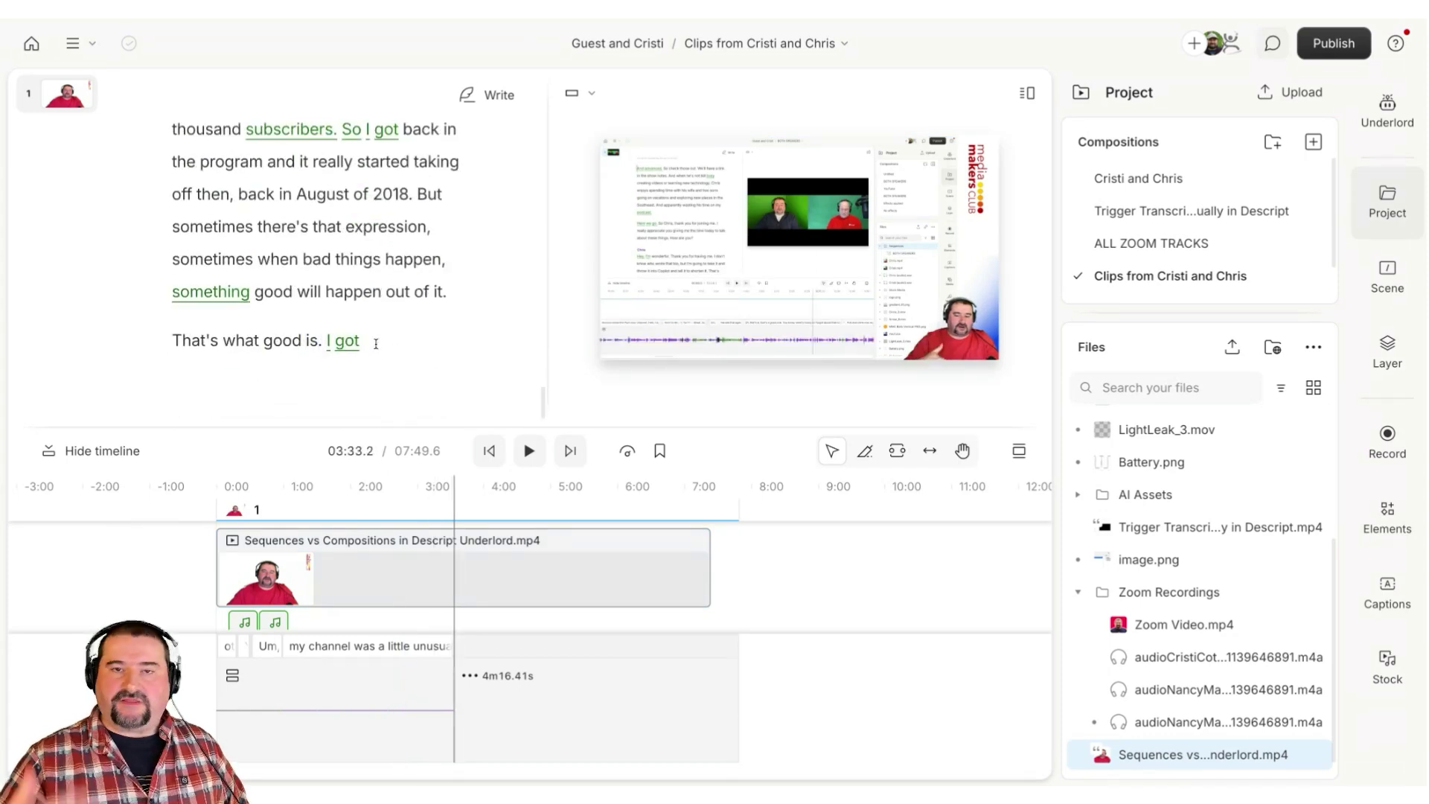
left_click(394, 573)
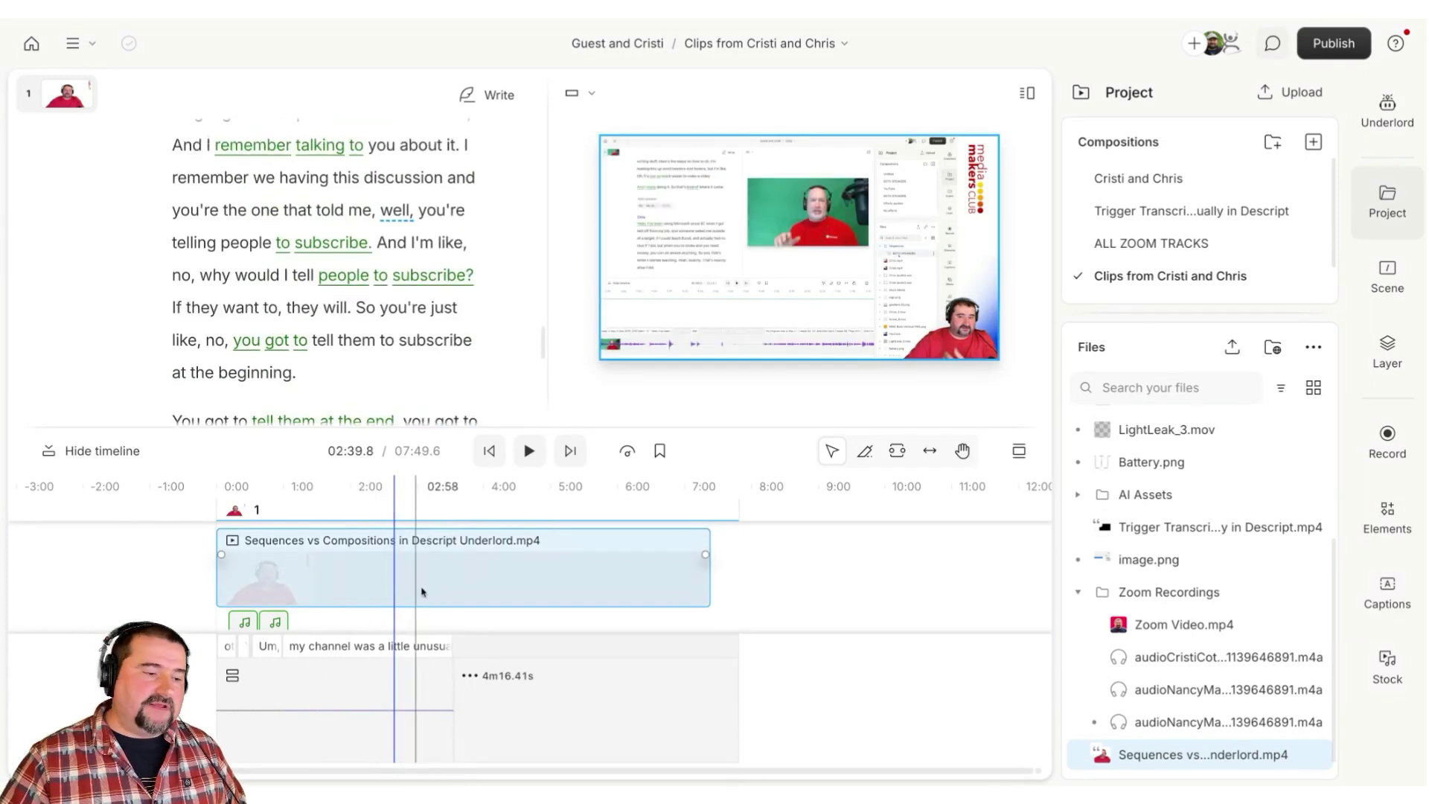
Trim the layered Sequences clip to a short piece from about 1:47 to just under 1:56
left_click_drag(706, 595, 446, 593)
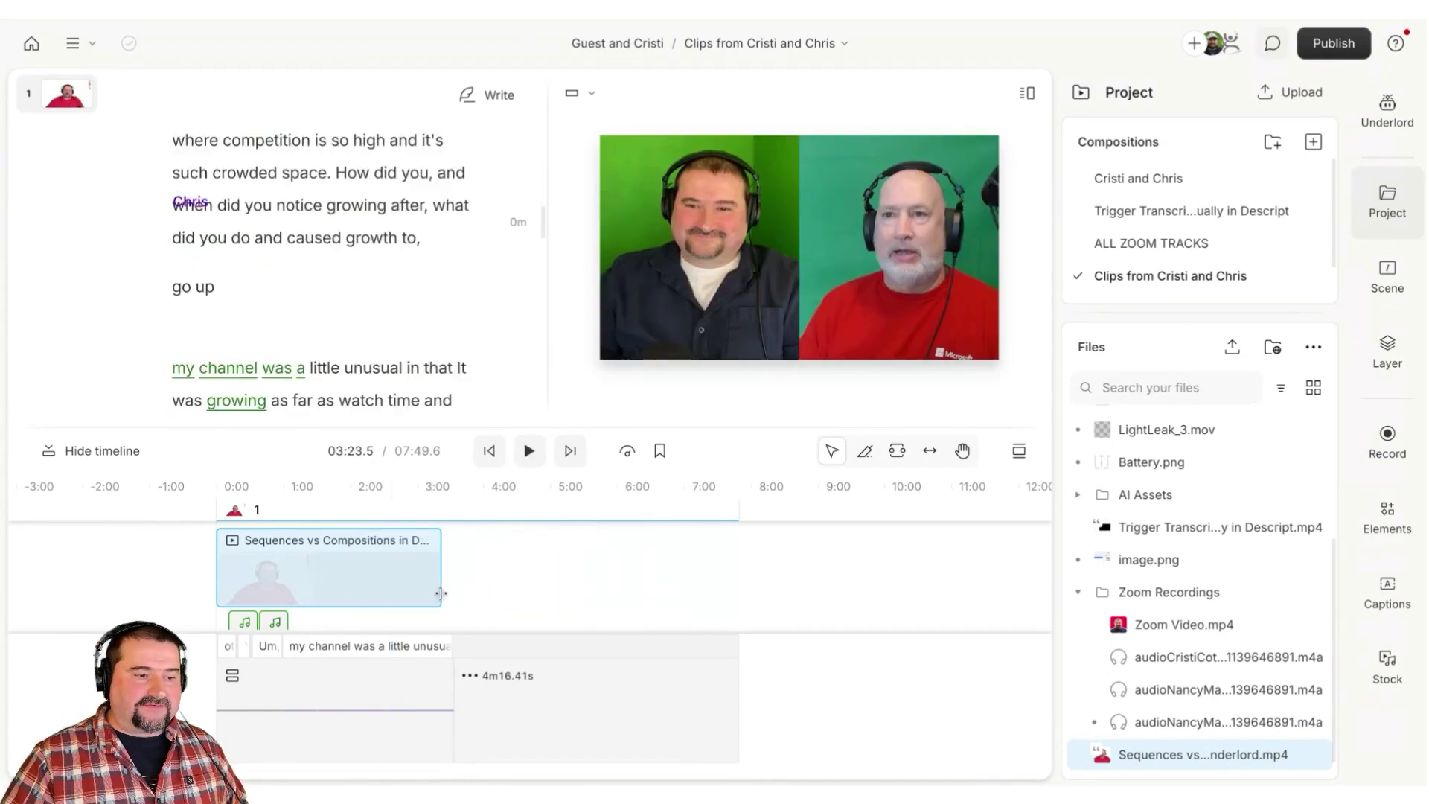
left_click_drag(226, 574, 340, 573)
left_click_drag(444, 574, 398, 574)
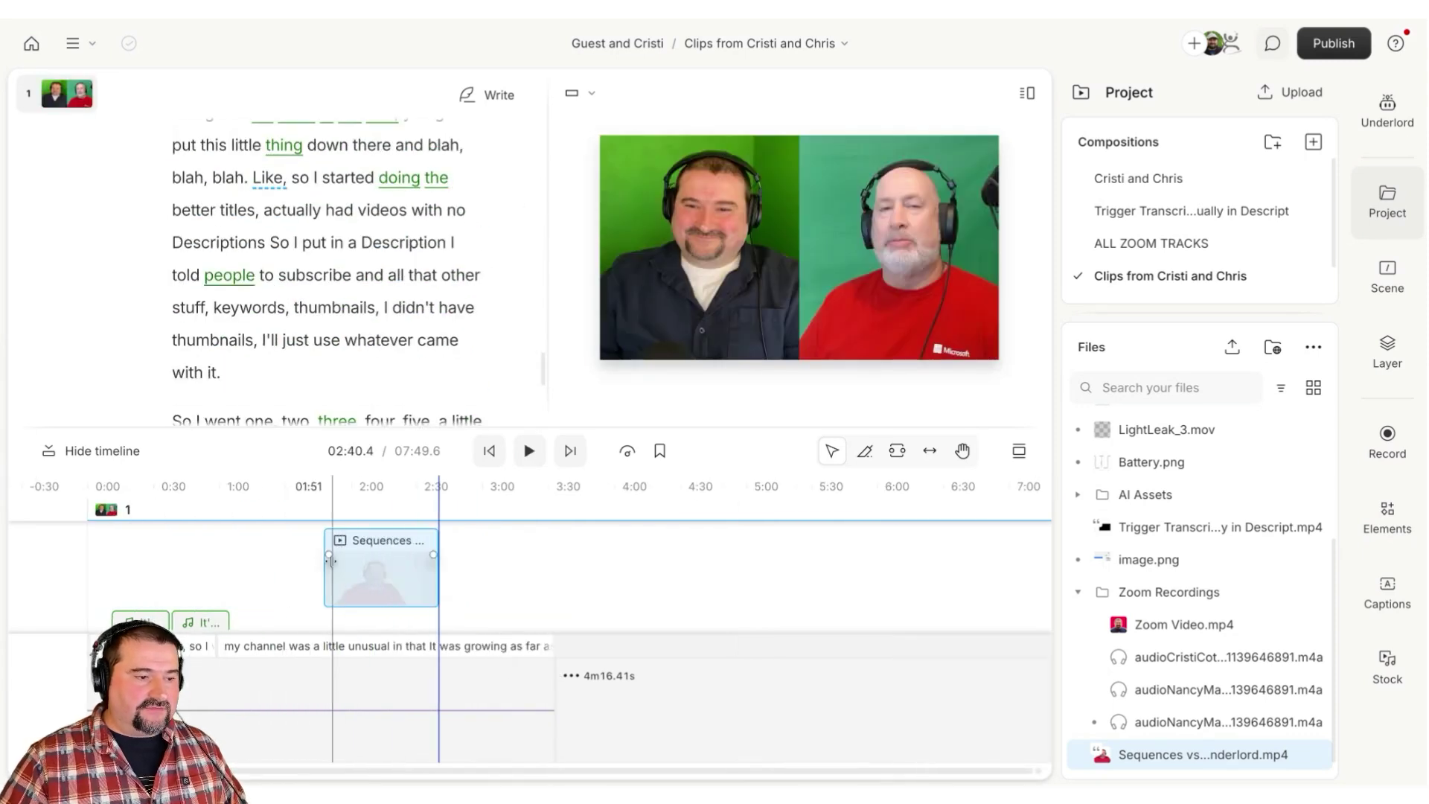
Preview playback of the trimmed layered clip from just before its start
left_click(310, 490)
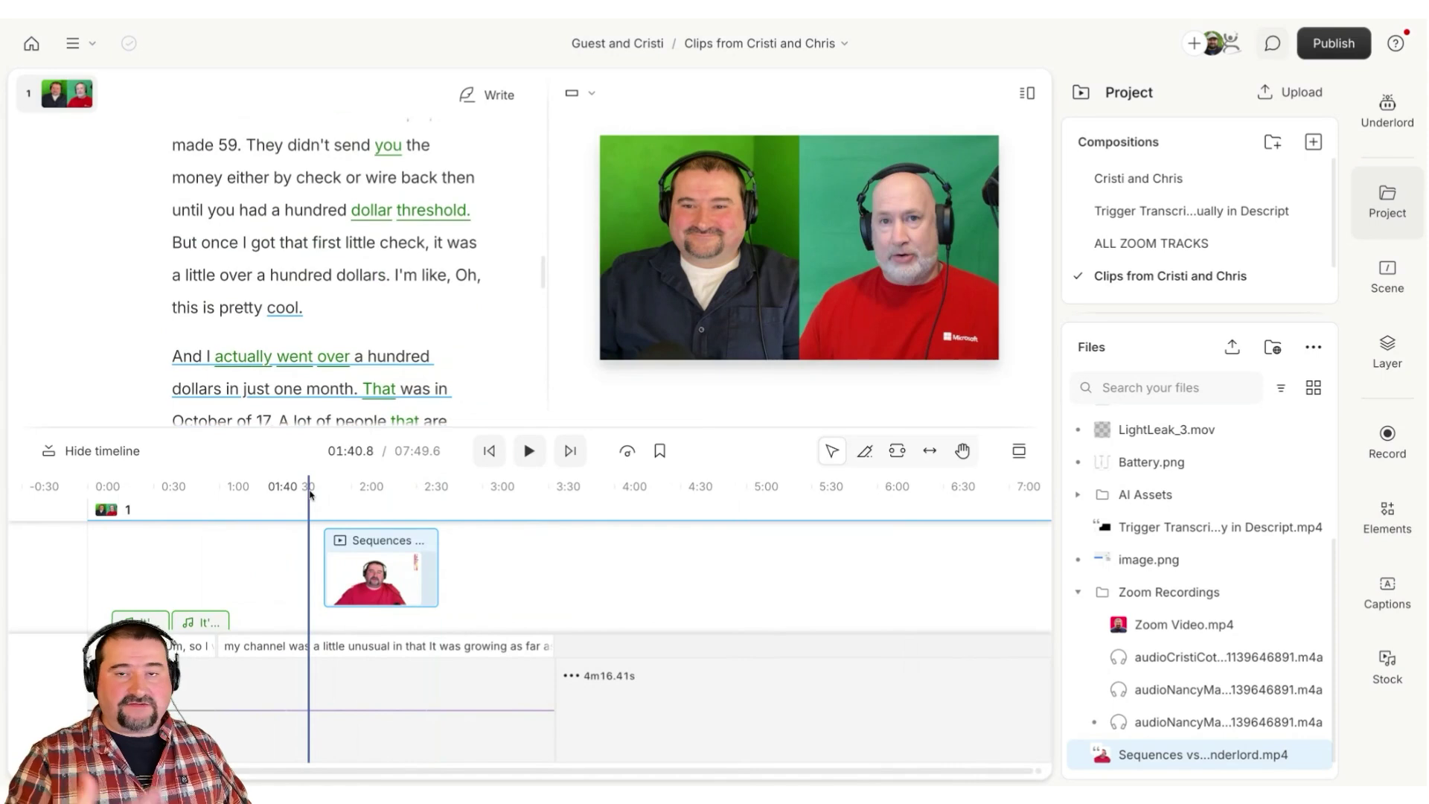
key("space")
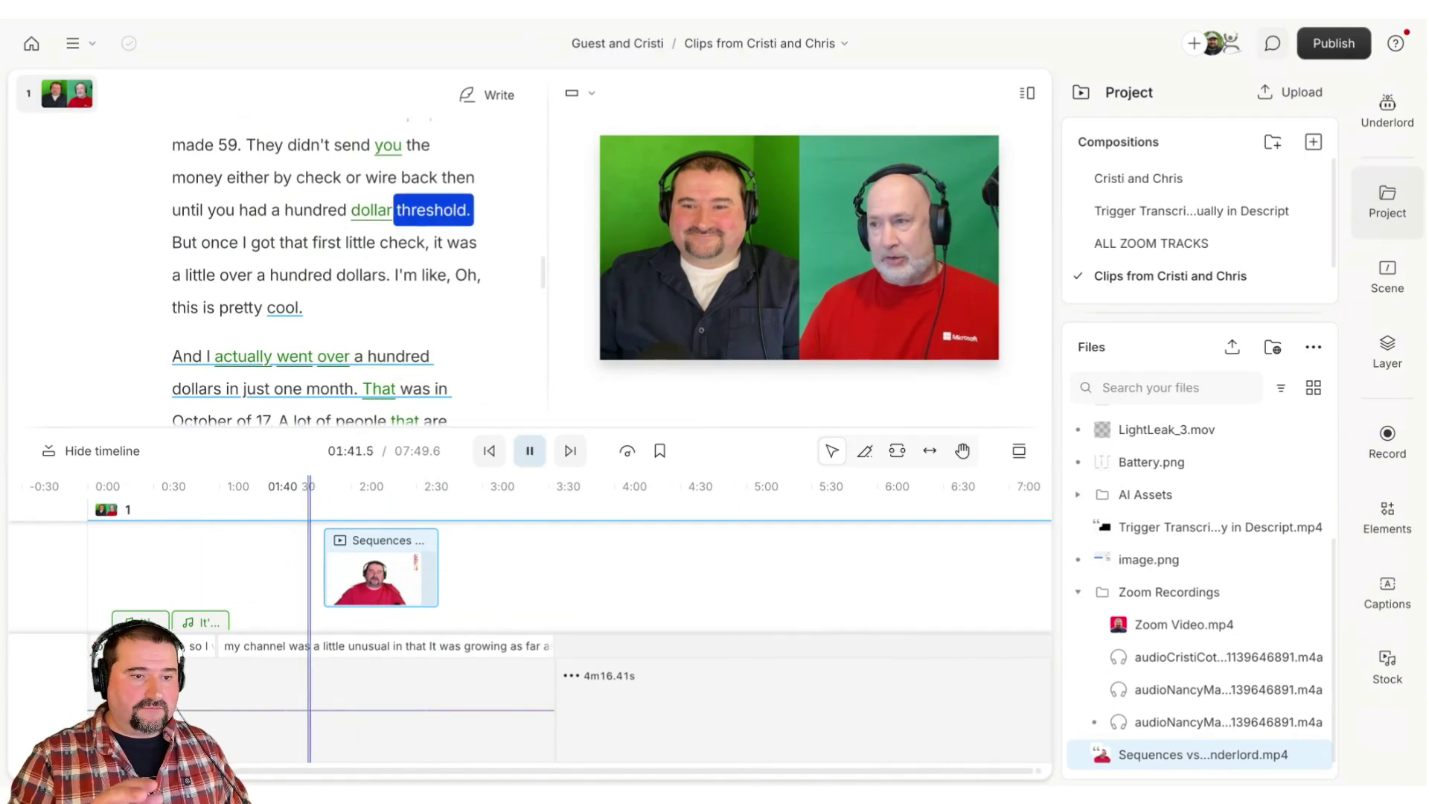
left_click(326, 506)
key("space")
left_click_drag(333, 500, 488, 517)
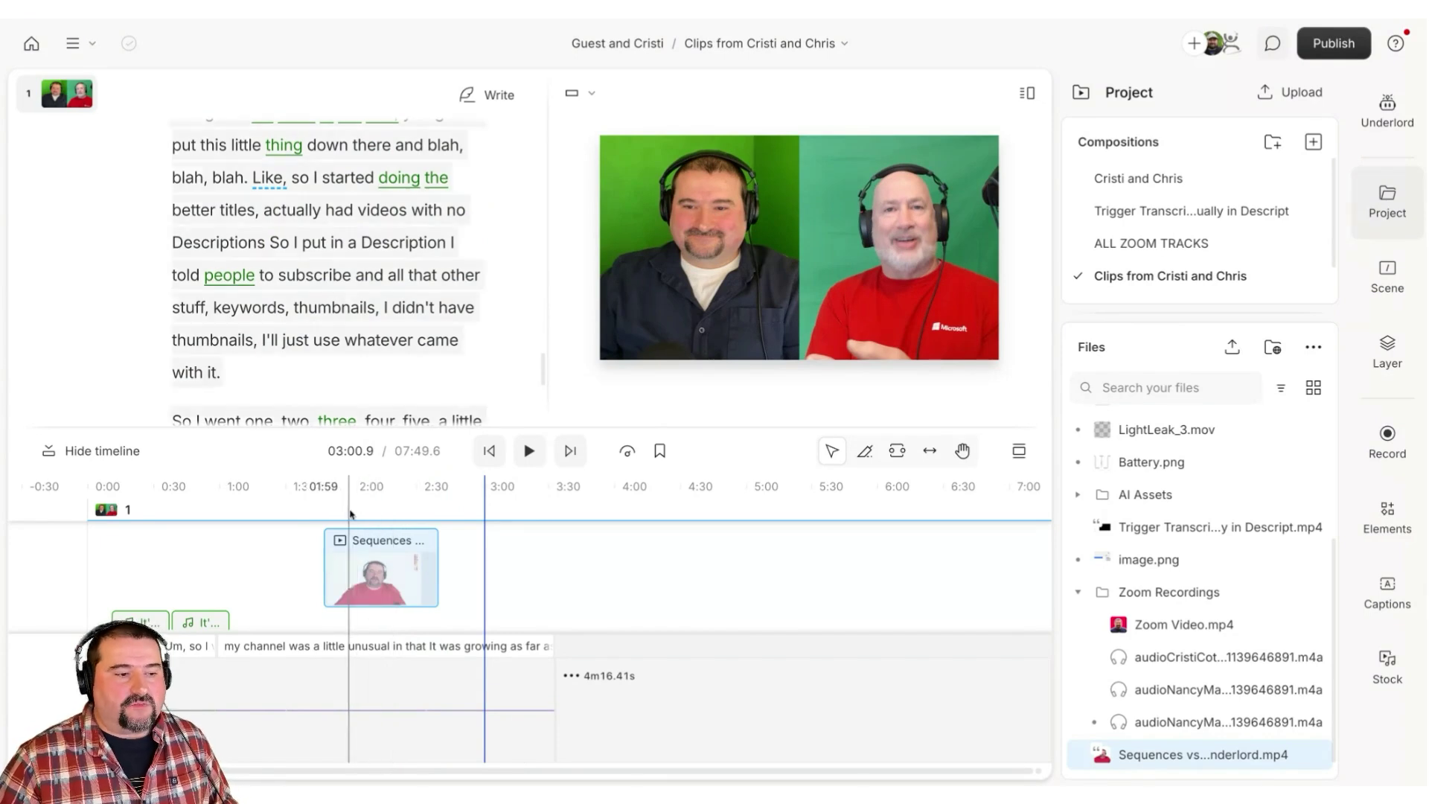
left_click(356, 599)
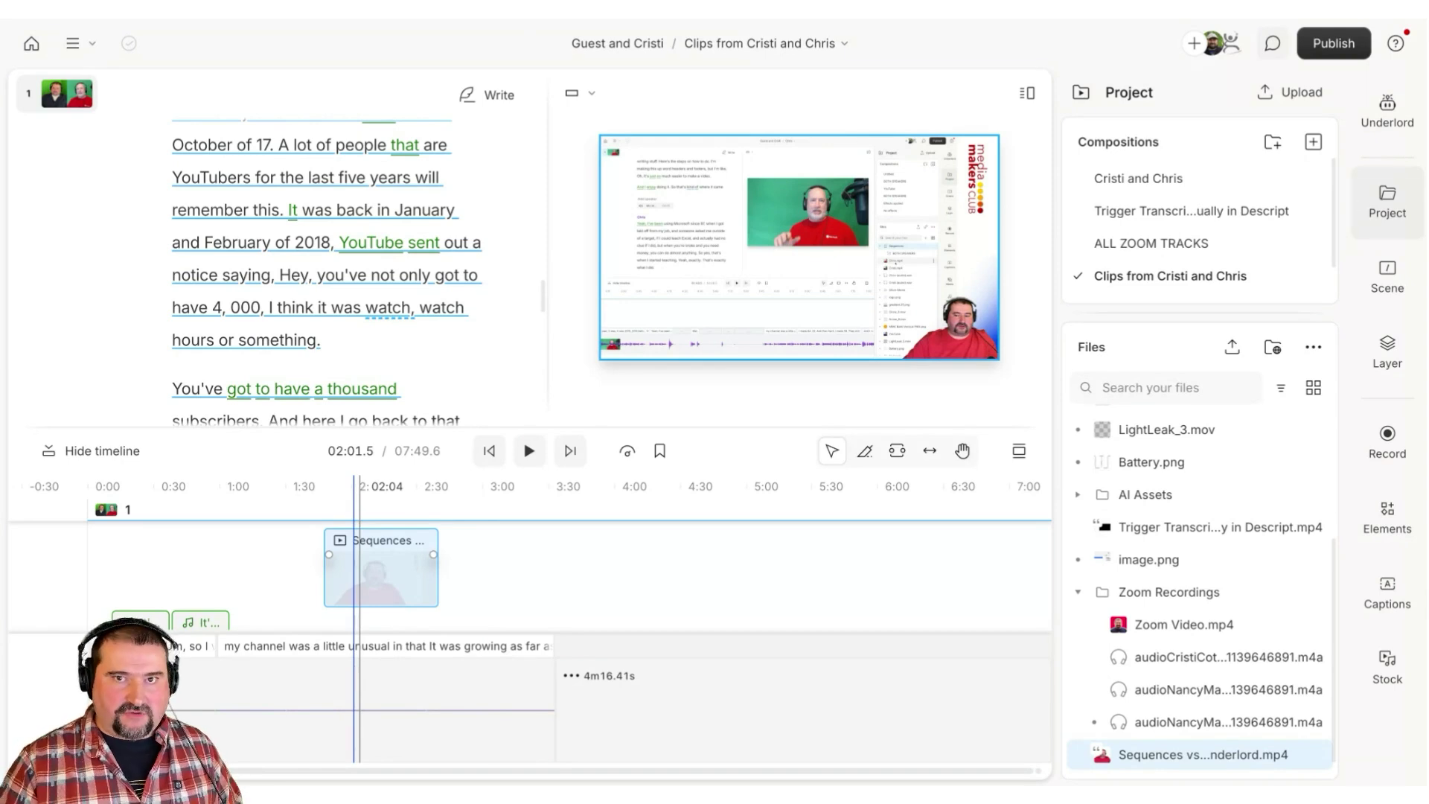
Slip the Sequences clip's source range to a later section, then delete the clip
left_click(382, 580)
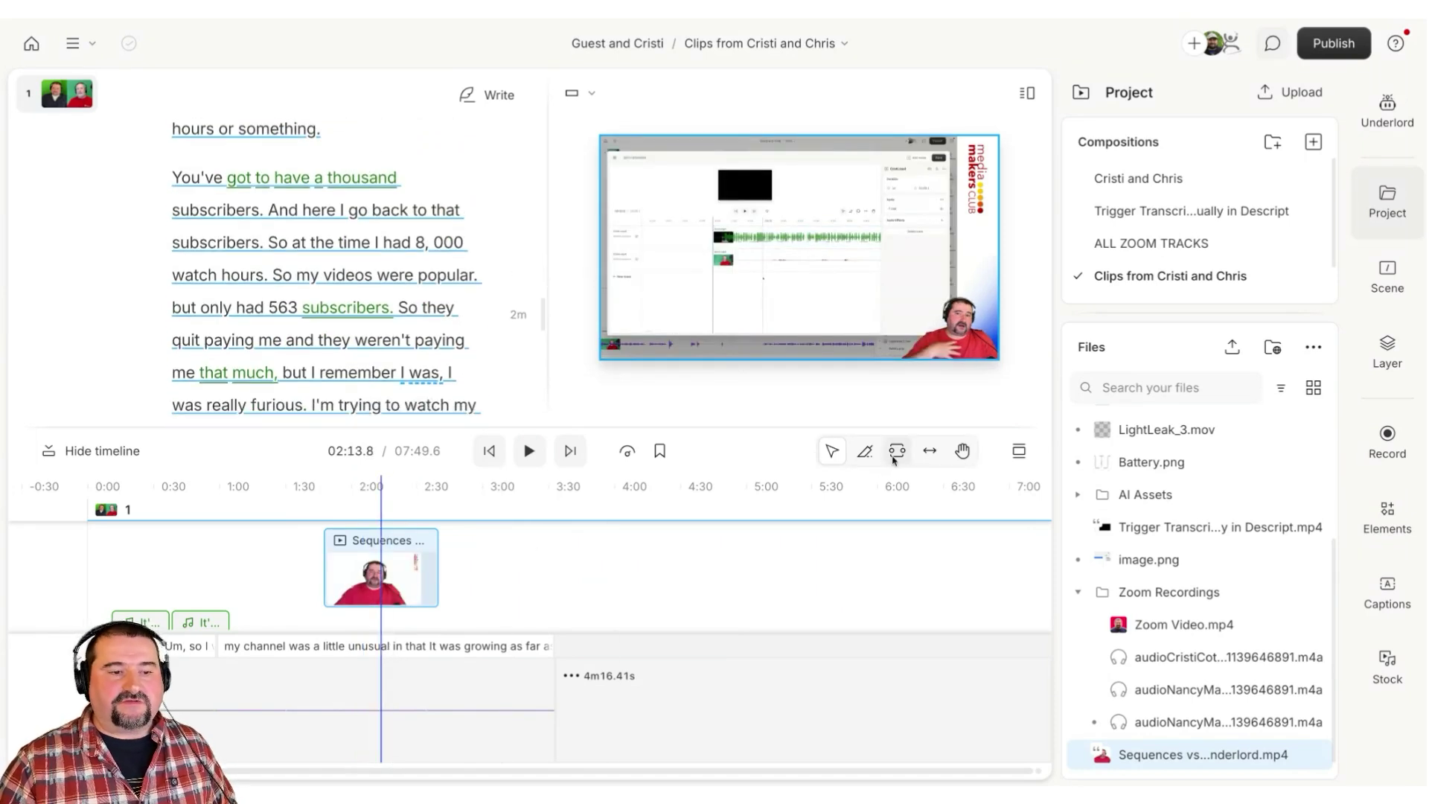
left_click(930, 451)
left_click(388, 566)
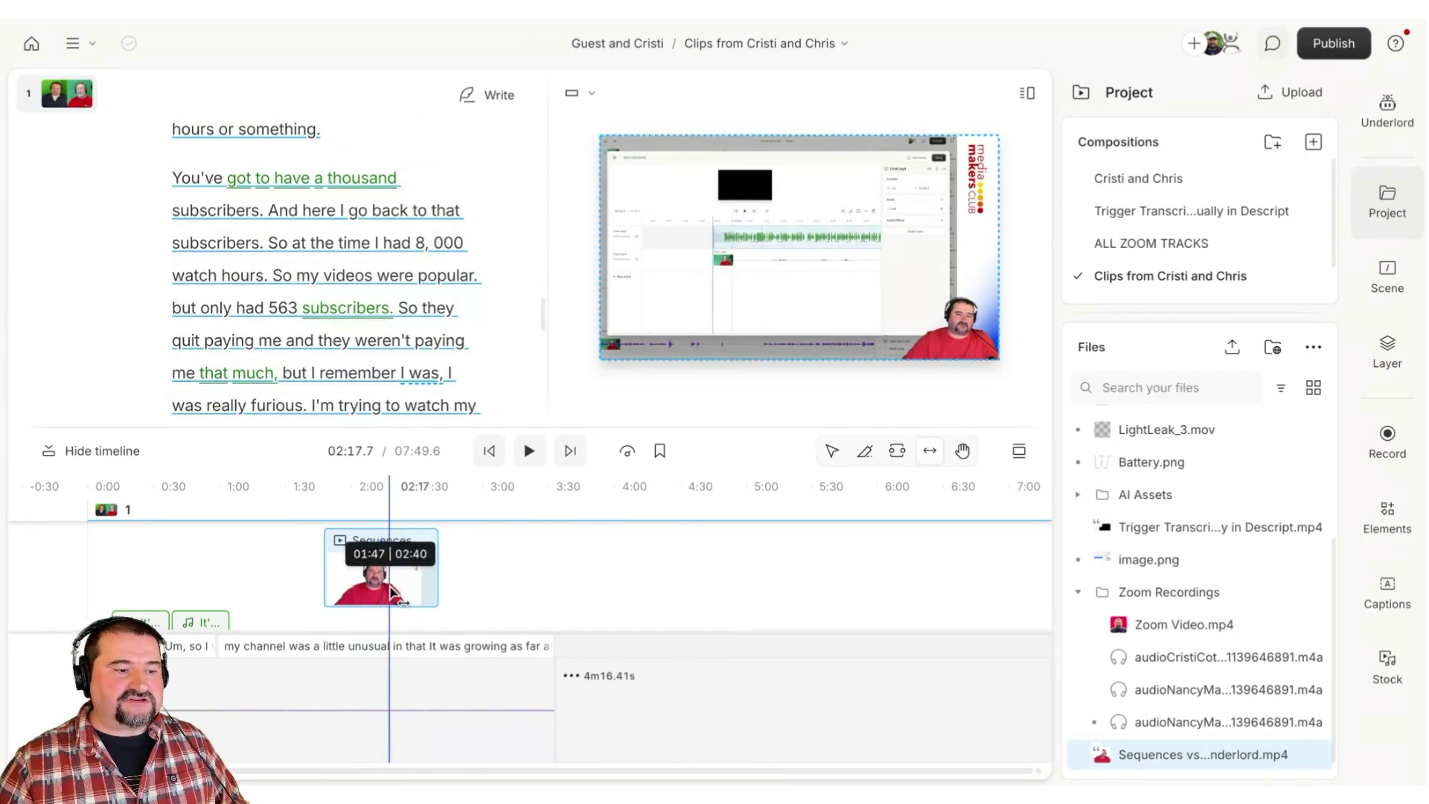
left_click_drag(334, 593, 411, 567)
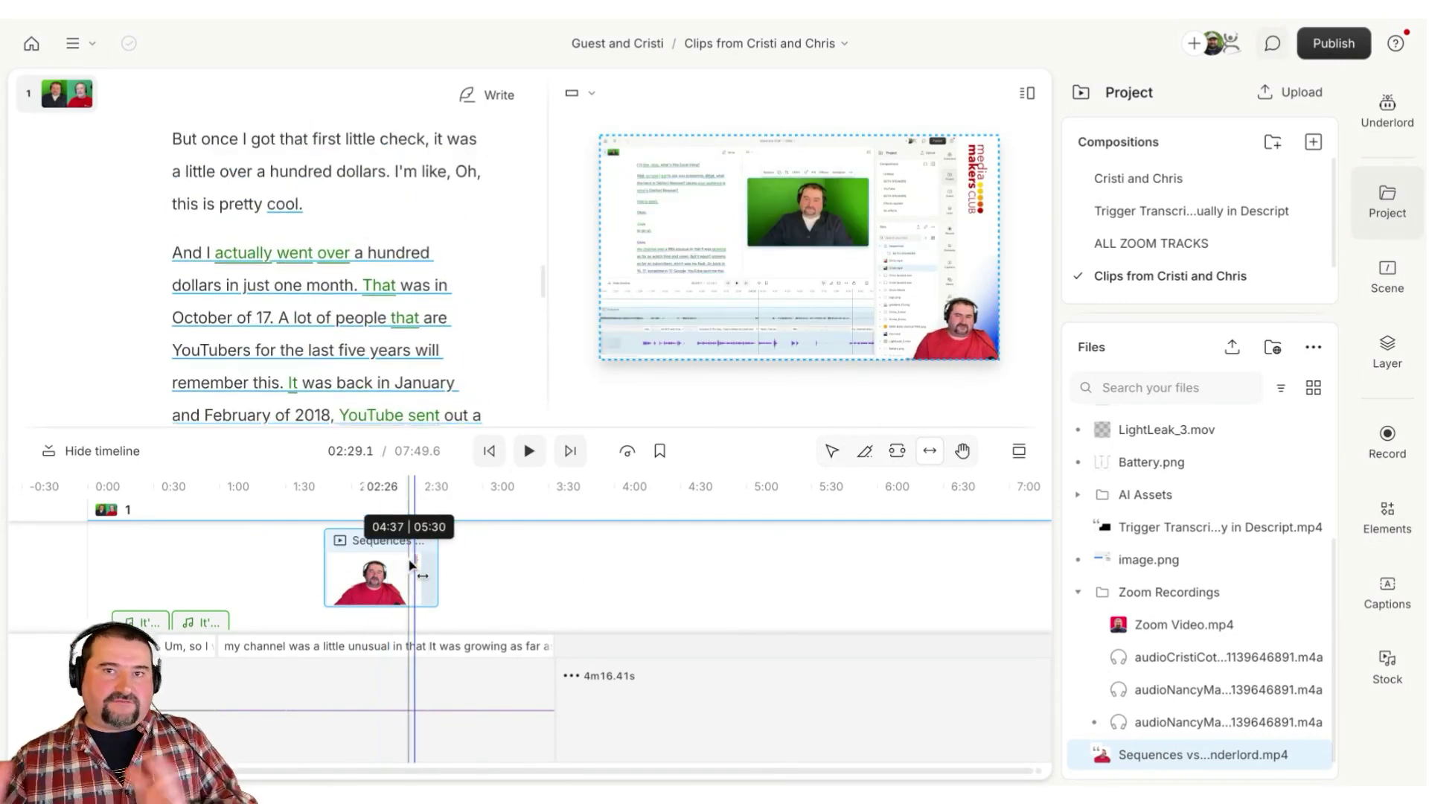
left_click_drag(411, 568, 378, 580)
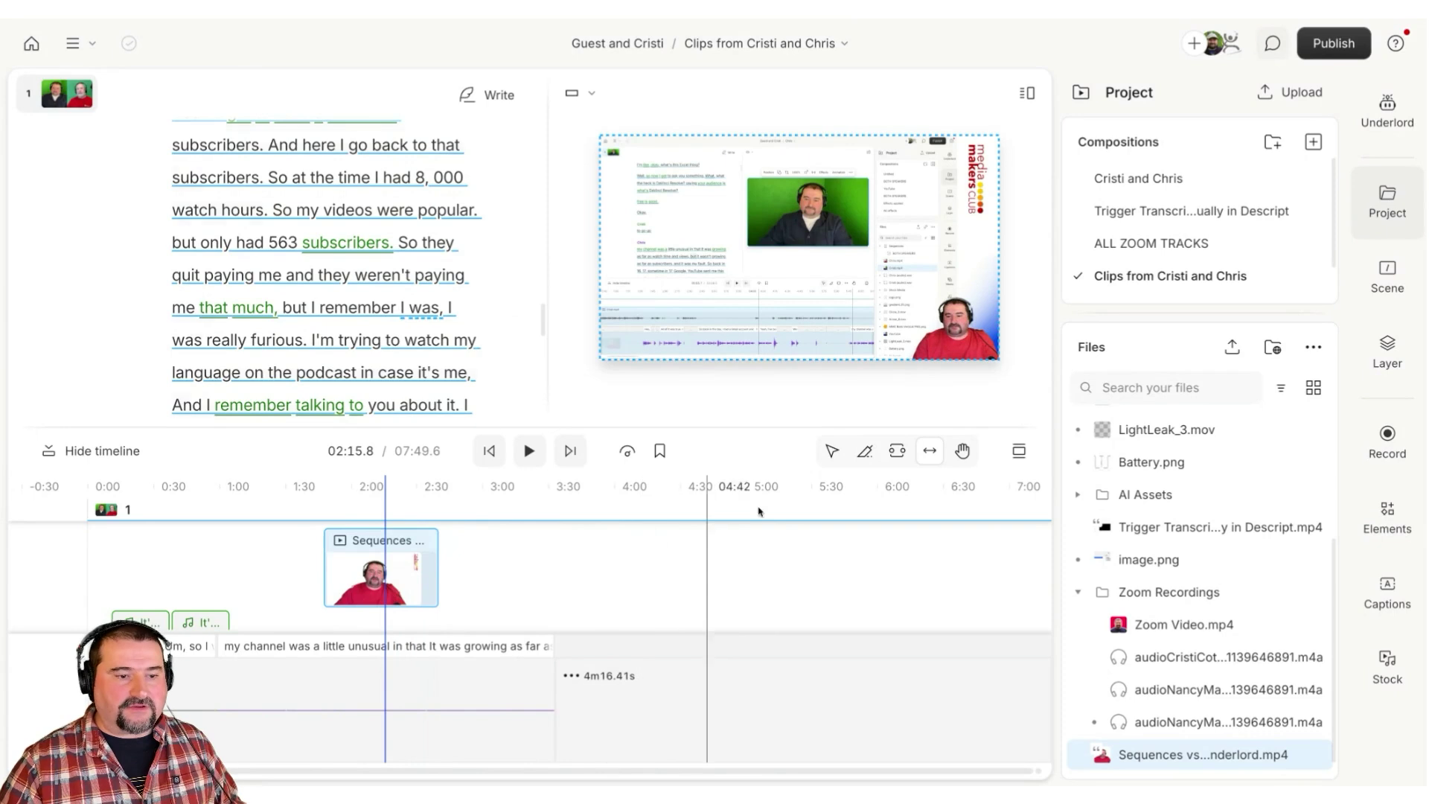
left_click(407, 571)
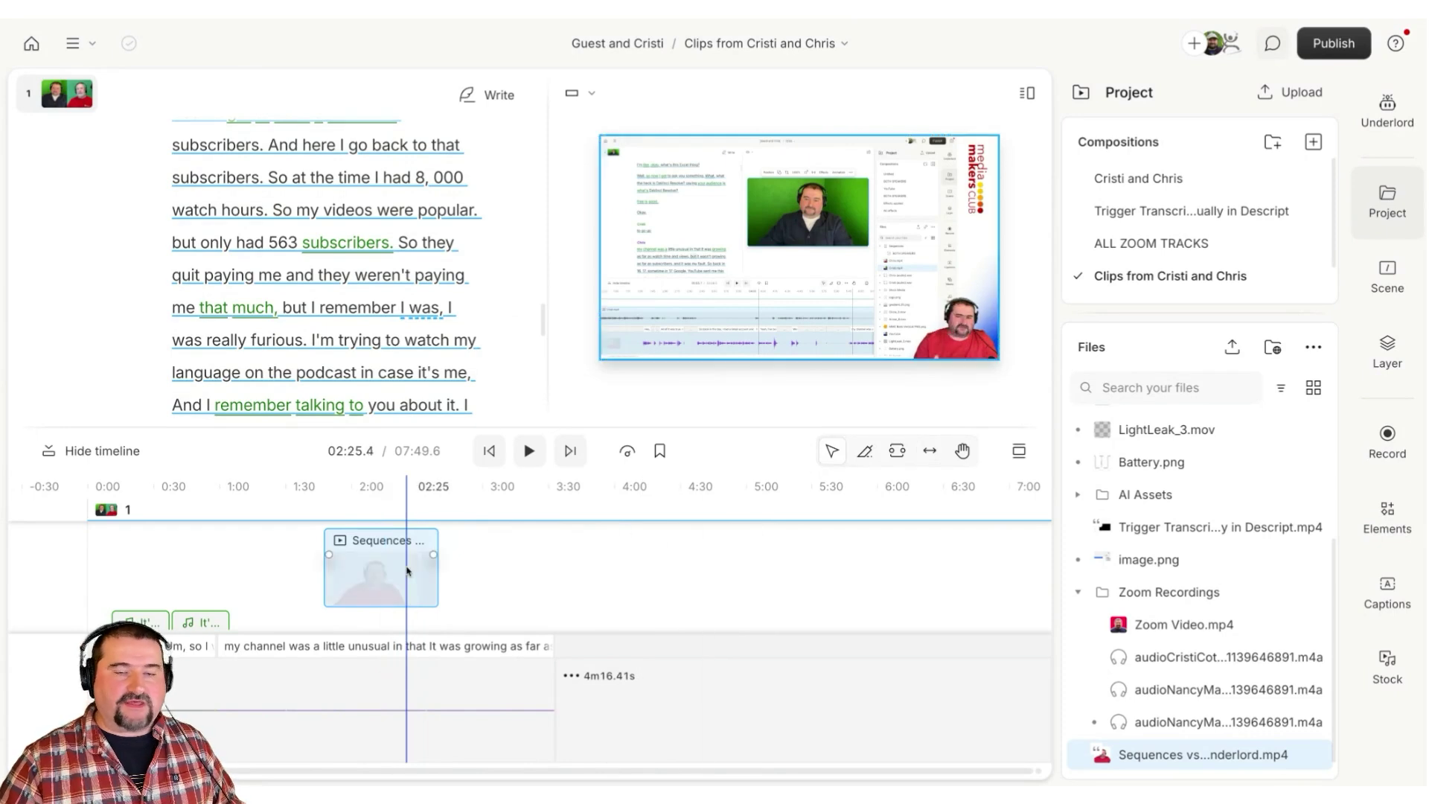
key("Delete")
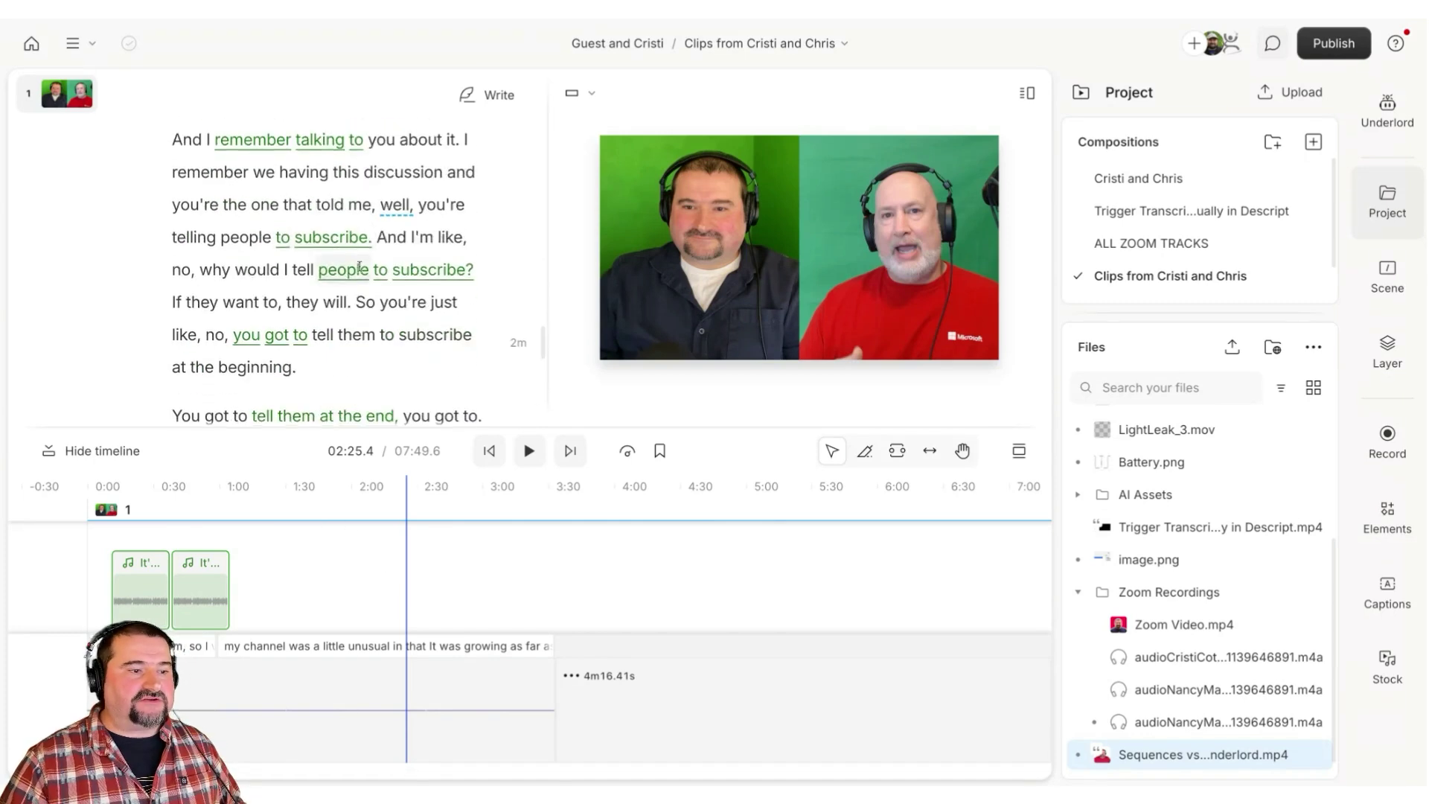
Enlarge the transcript and select the titles-and-descriptions passage from 'You got to tell them at the end' to 'with it.'
left_click_drag(672, 441, 672, 512)
scroll(344, 348, "down", 10)
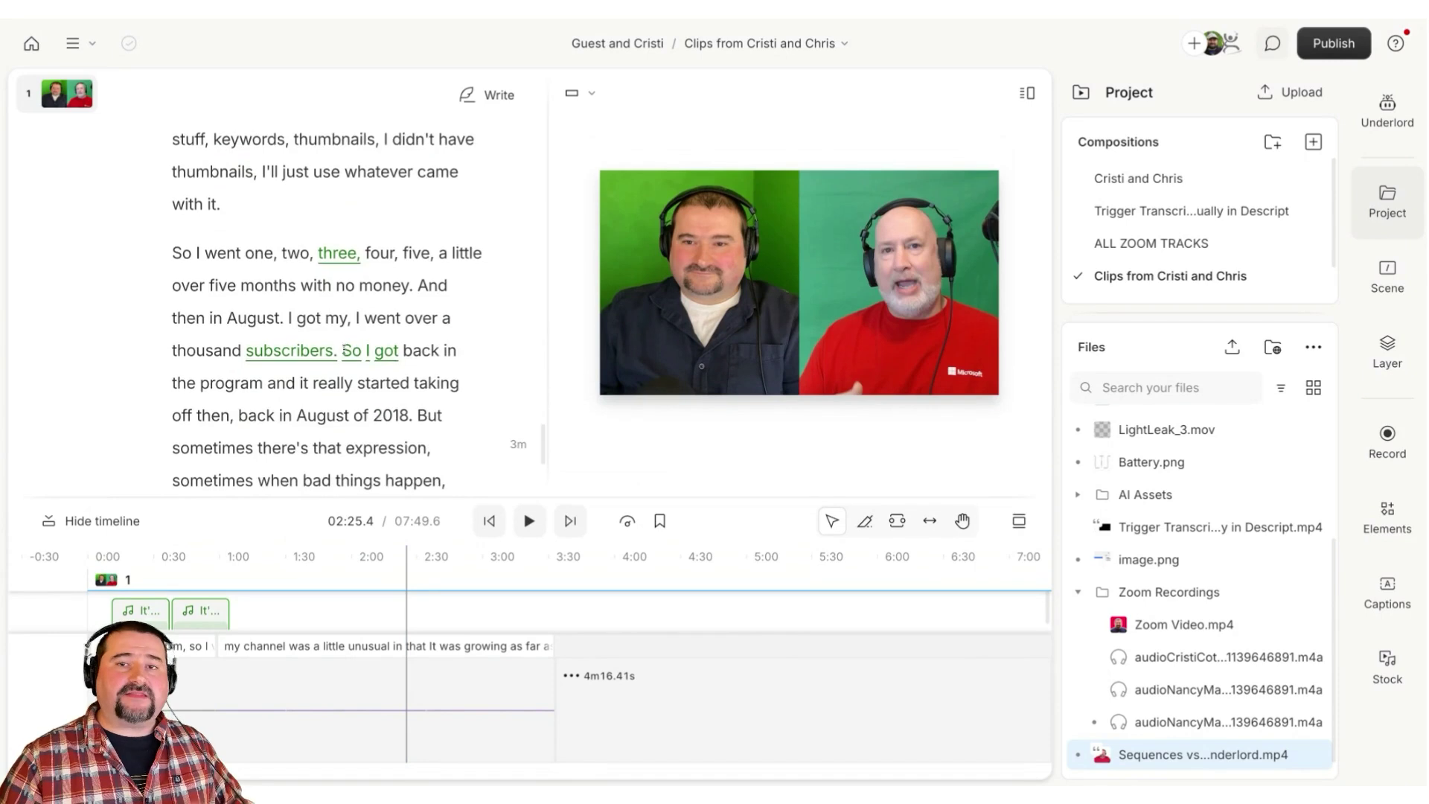
scroll(344, 348, "up", 4)
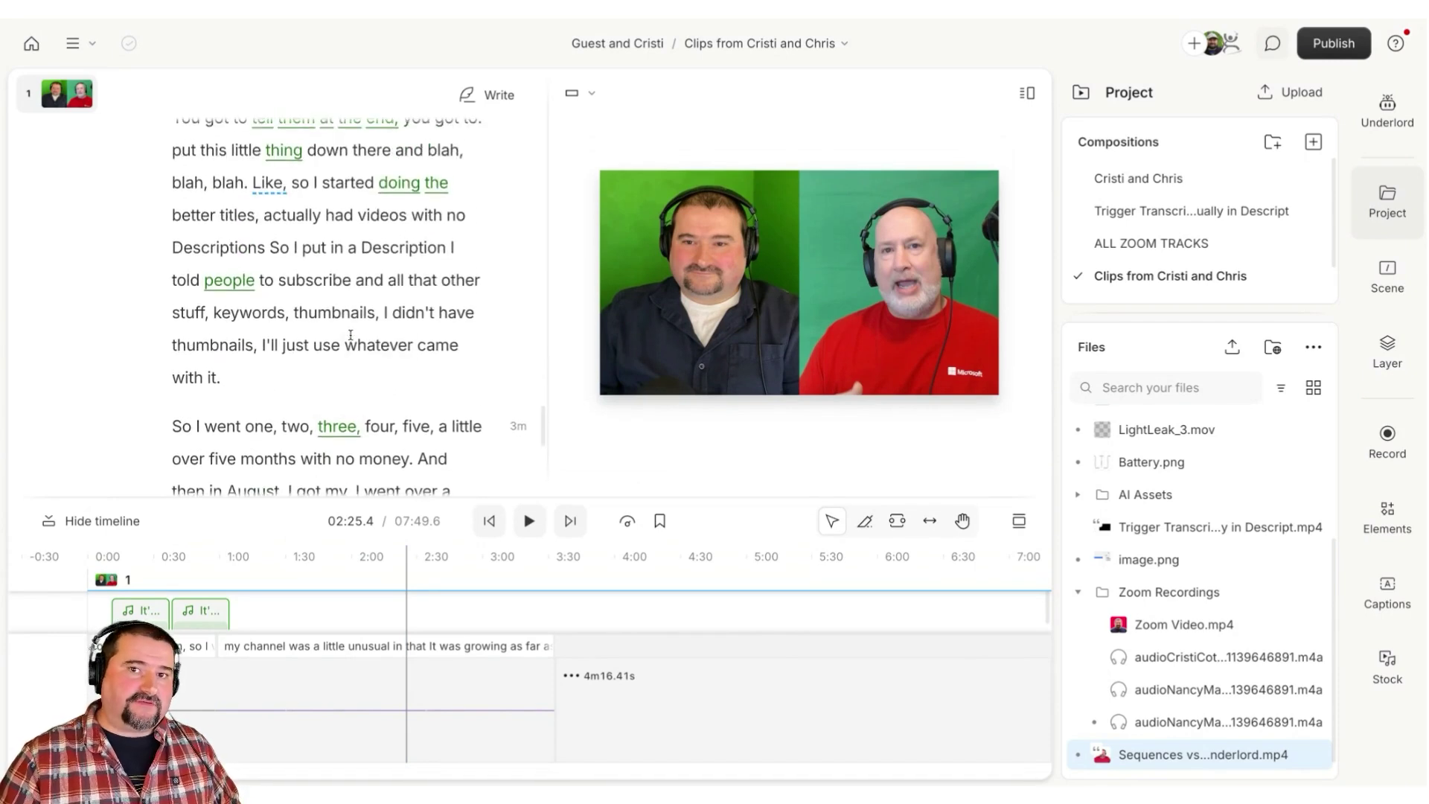
scroll(351, 333, "up", 2)
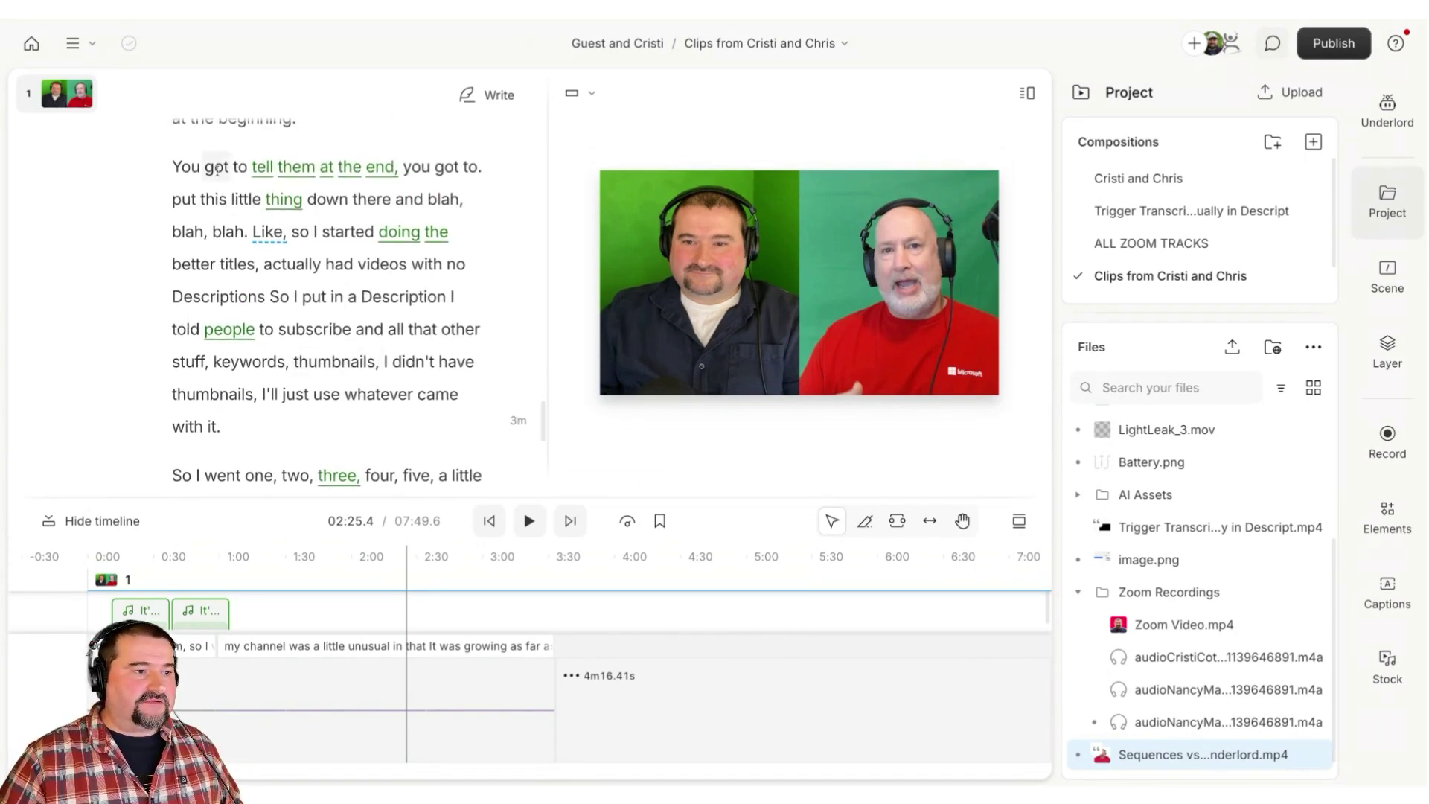
left_click_drag(172, 165, 285, 445)
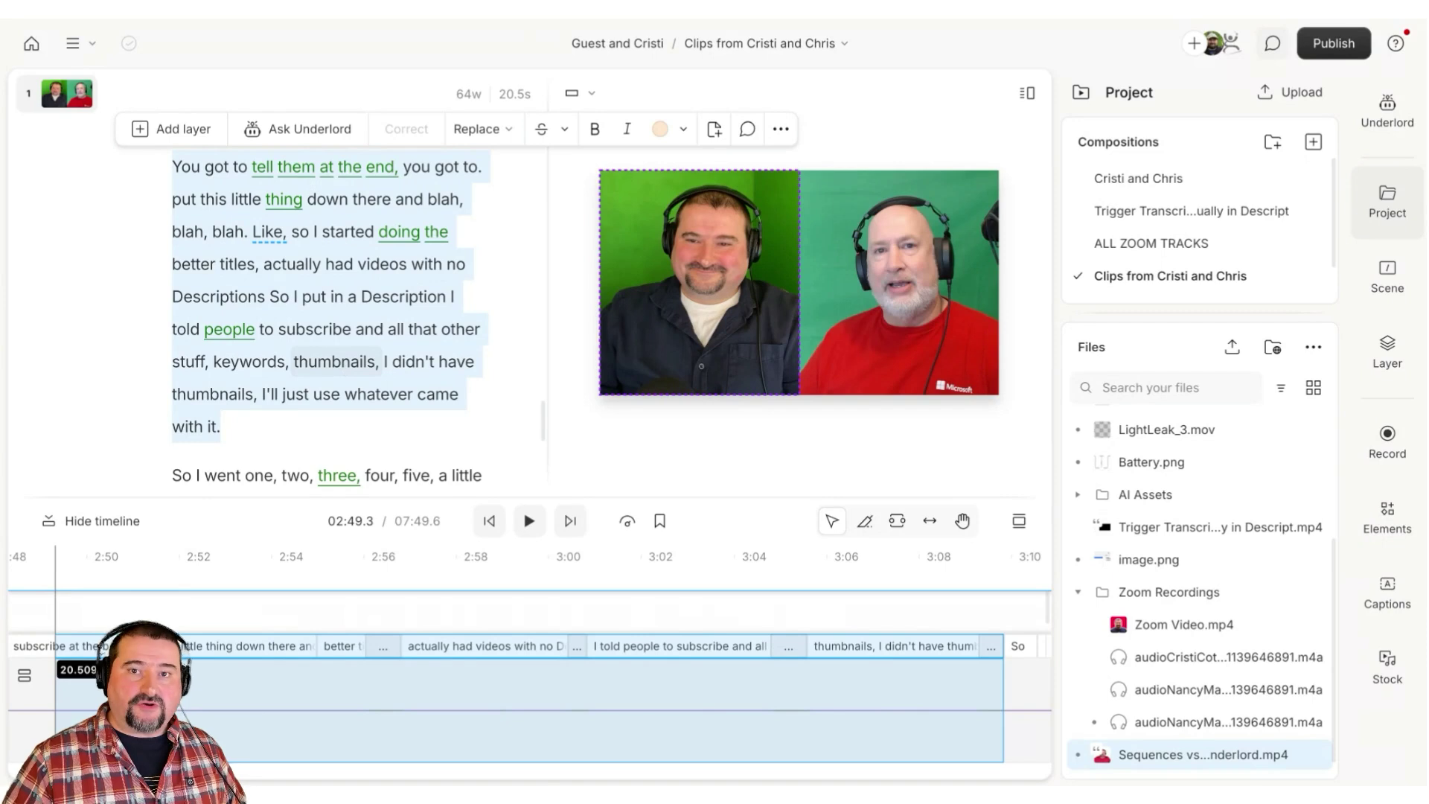
Split the selected passage into scene 2, check both scene breaks, and widen the thumbnail column
key("slash")
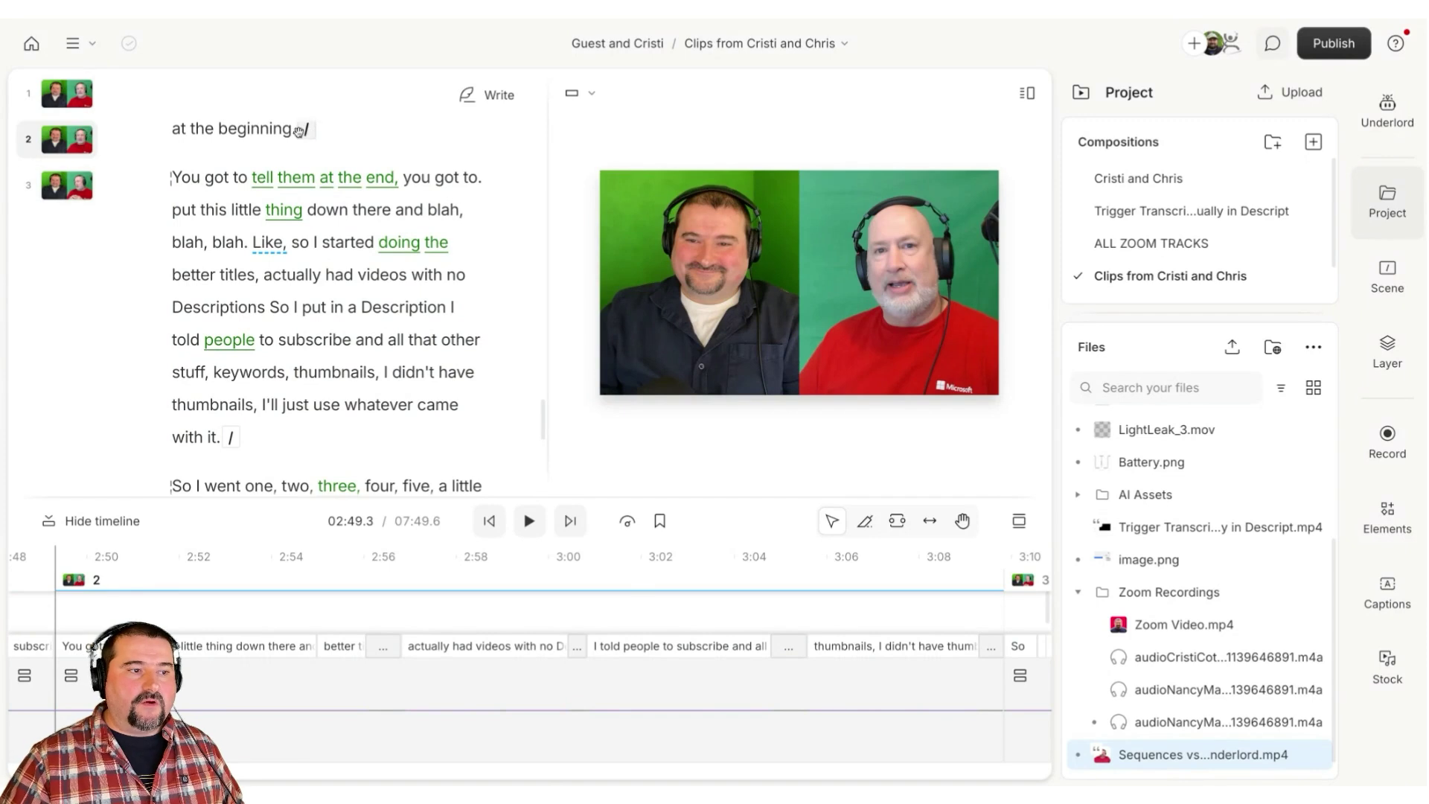
left_click(300, 131)
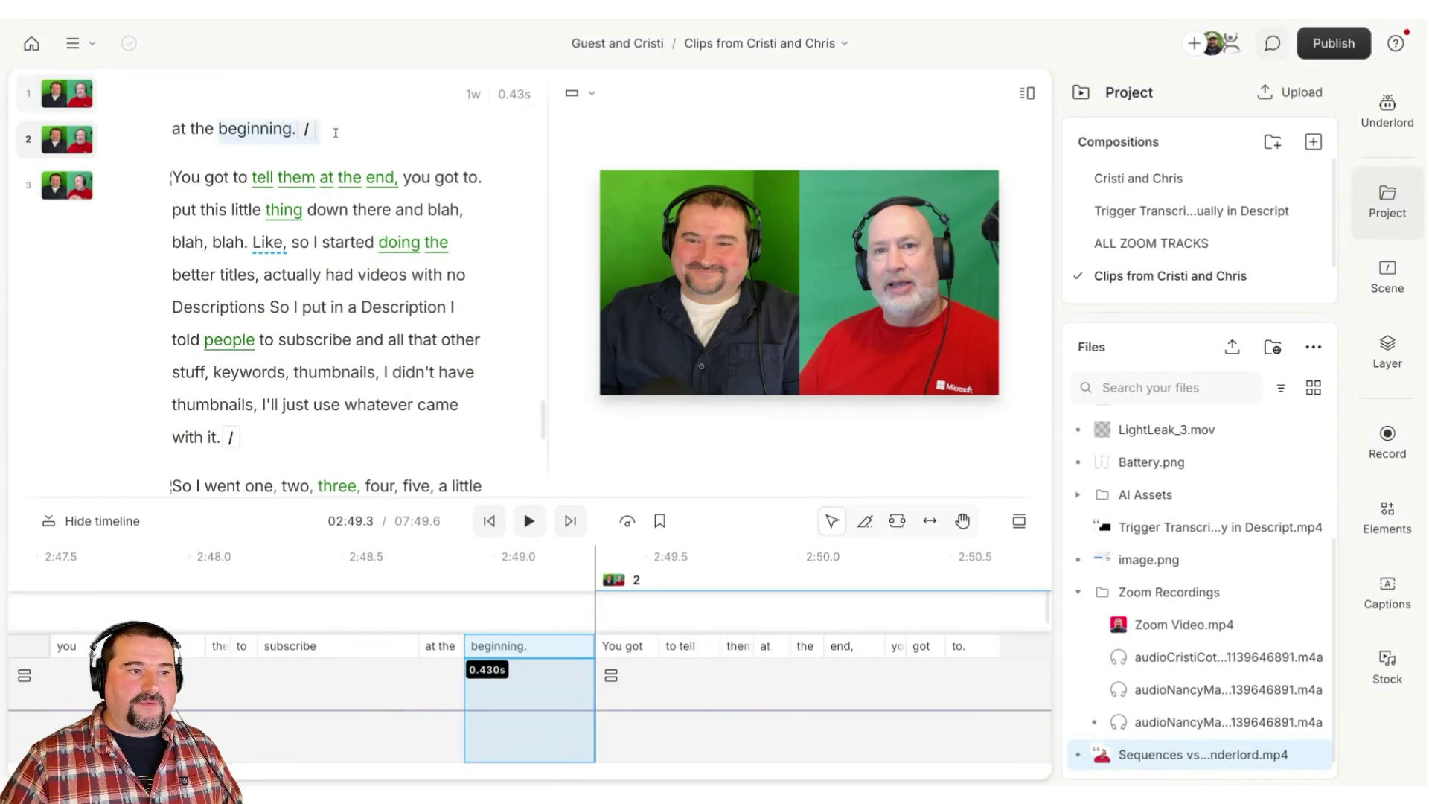
left_click(231, 438)
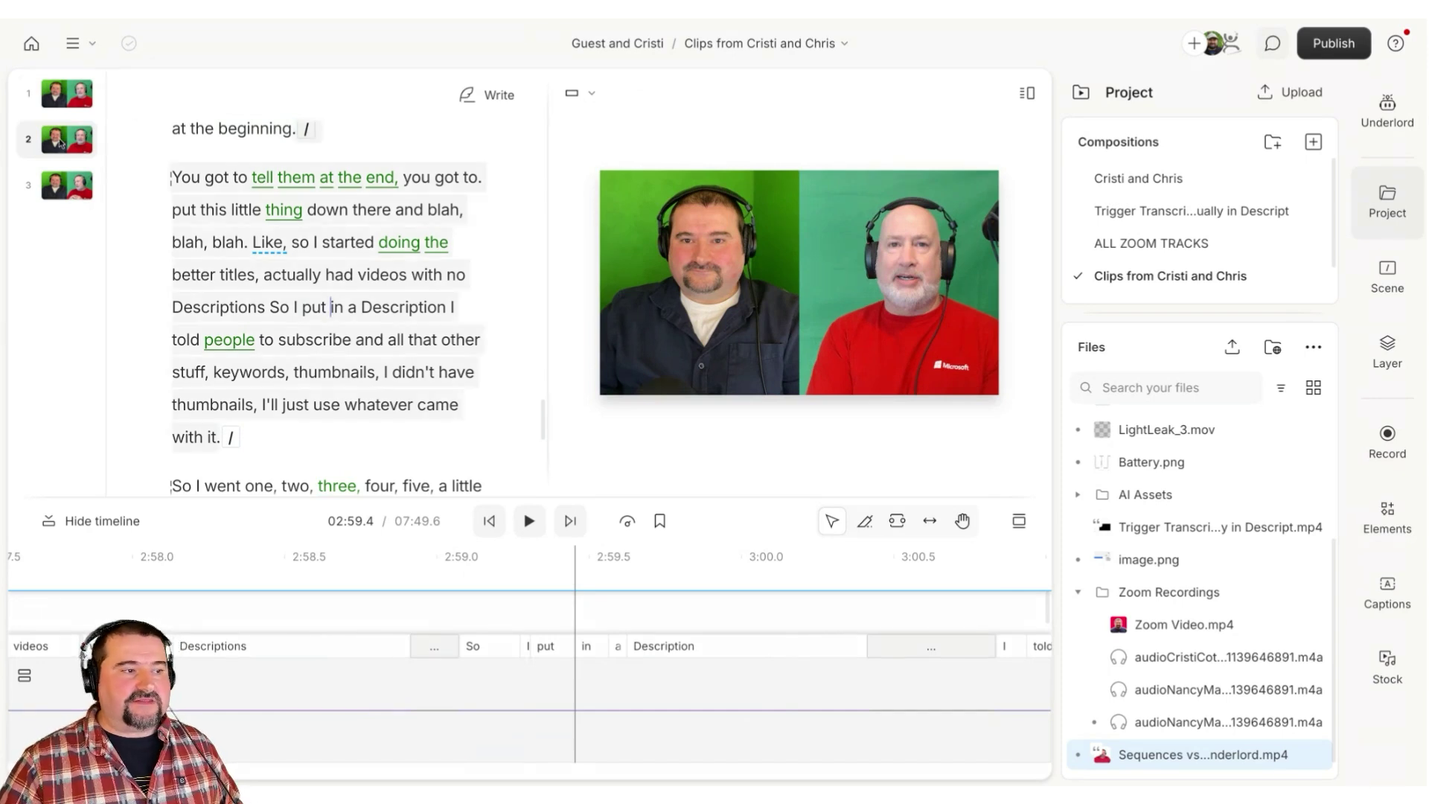
left_click_drag(108, 224, 171, 224)
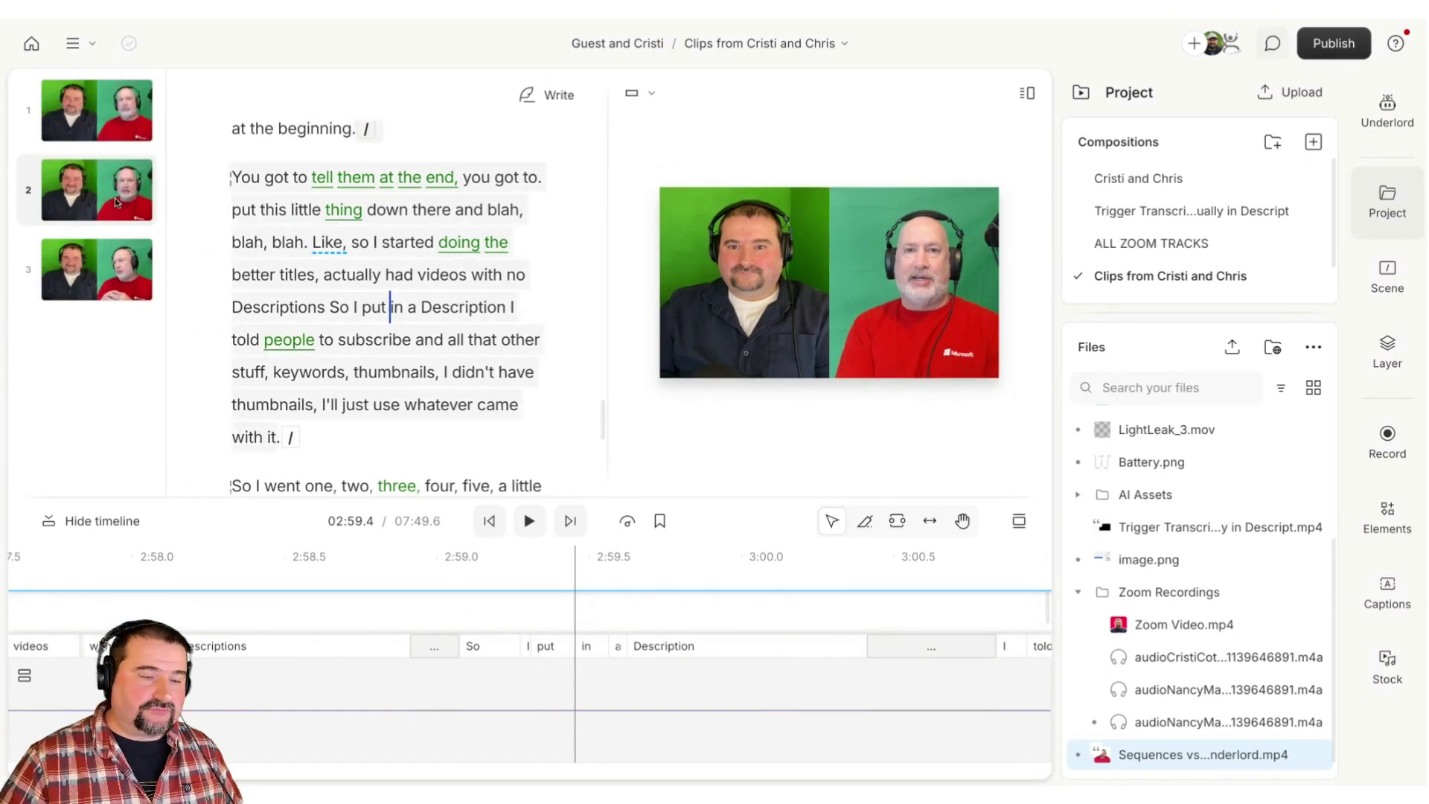
Delete Chris's video layer from scene 2 and stretch Cristi's video to fill the frame
left_click(684, 268)
left_click(865, 283)
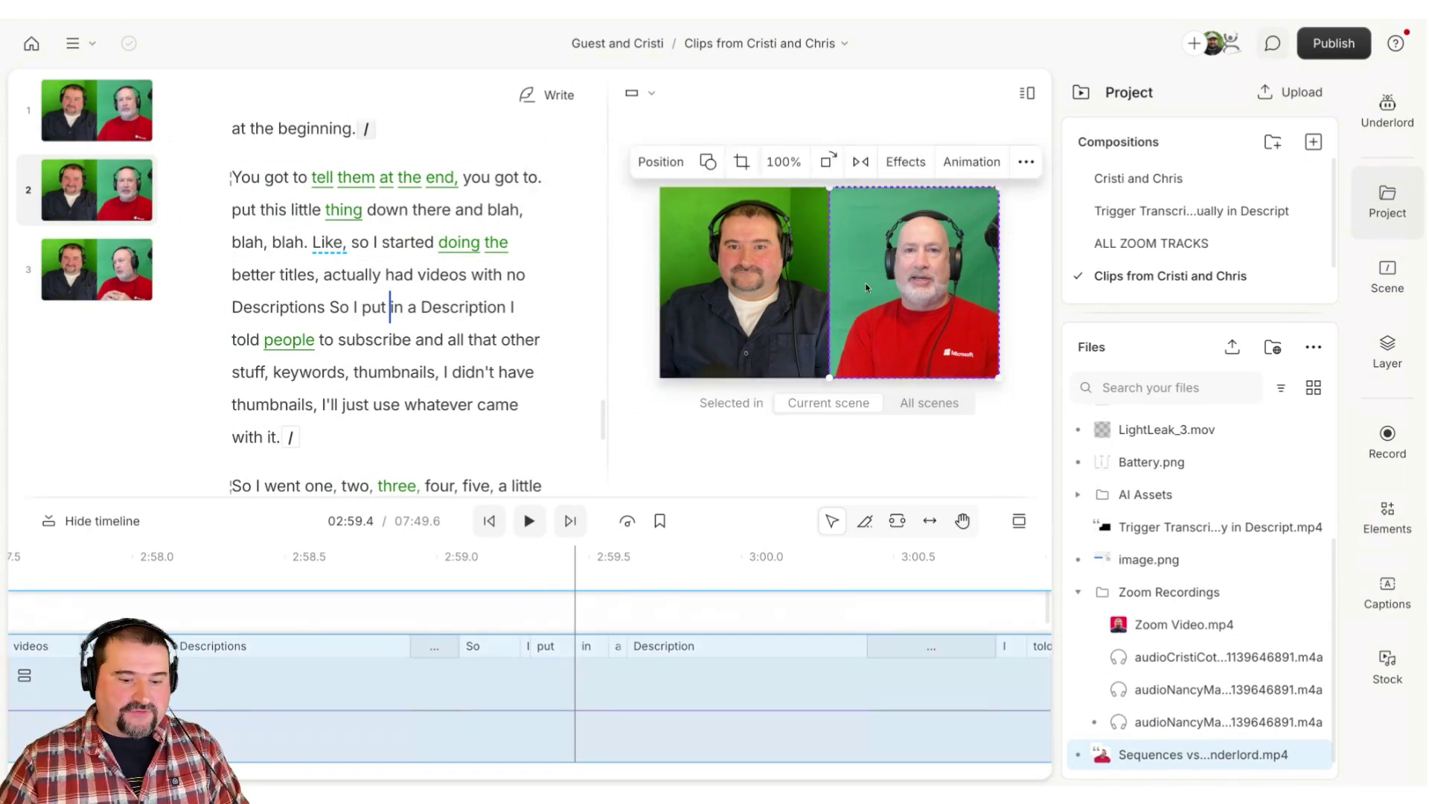
key("Delete")
left_click_drag(829, 298, 999, 302)
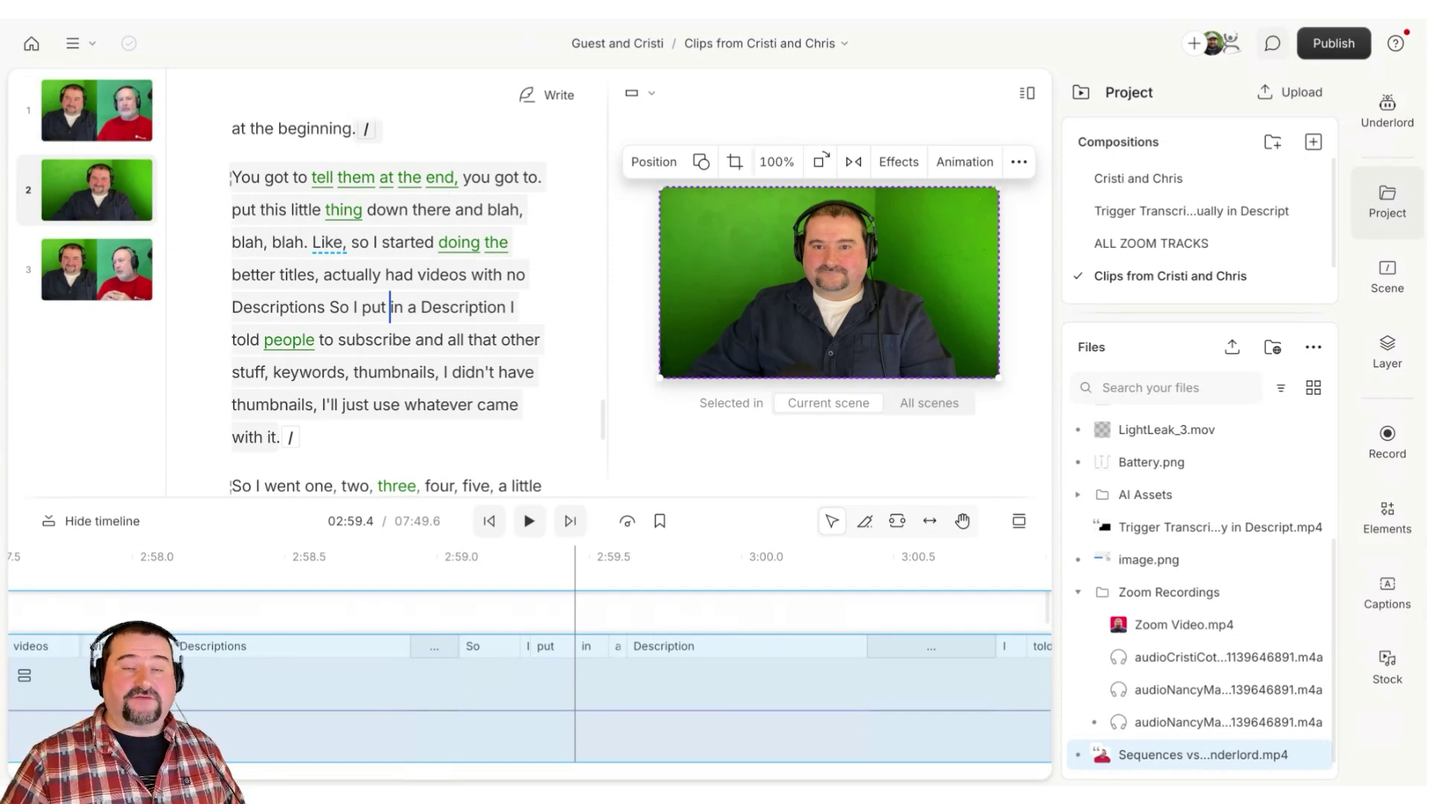
Enlarge the timeline panel upward to show more of the tracks
scroll(517, 714, "down", 6)
scroll(518, 720, "down", 1)
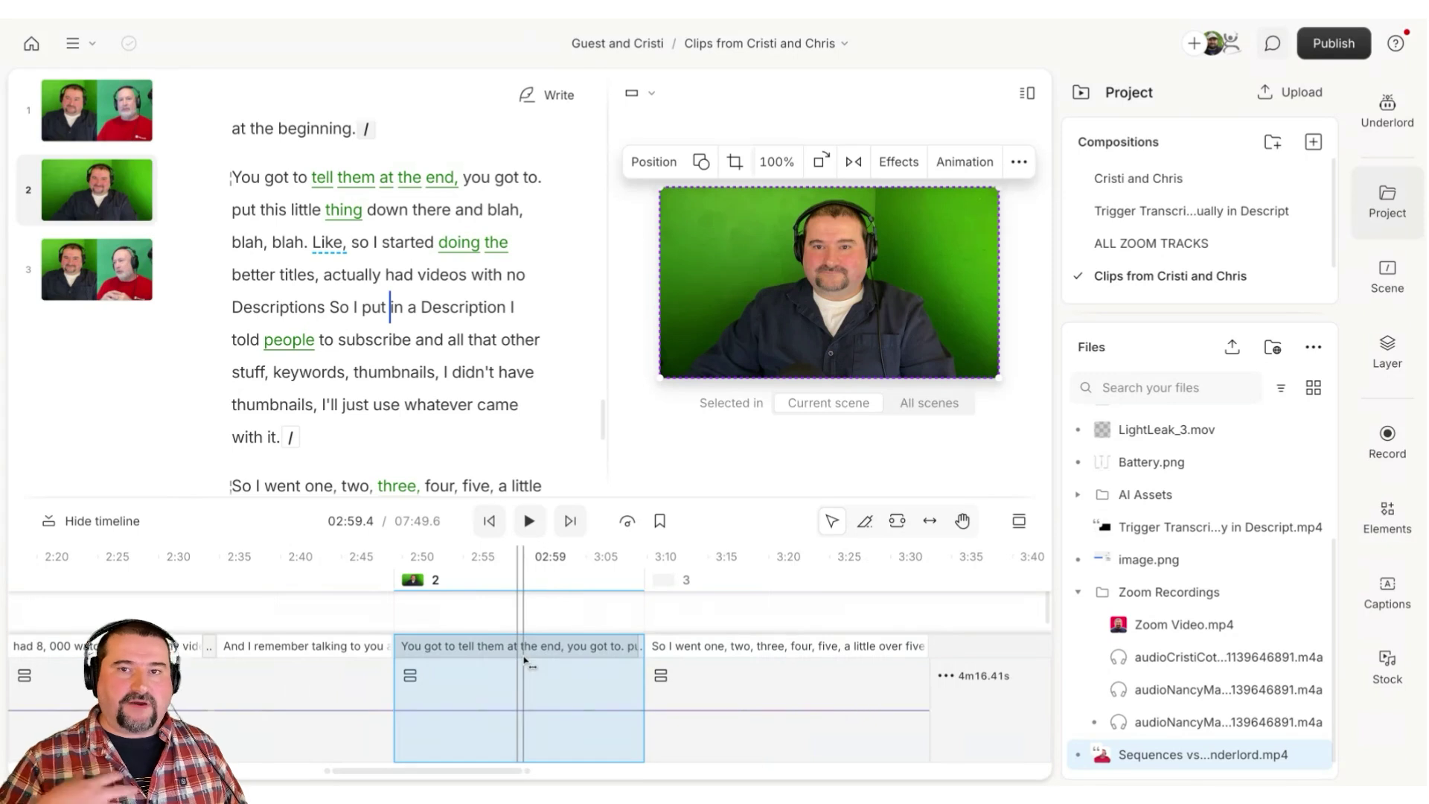
left_click_drag(623, 495, 623, 408)
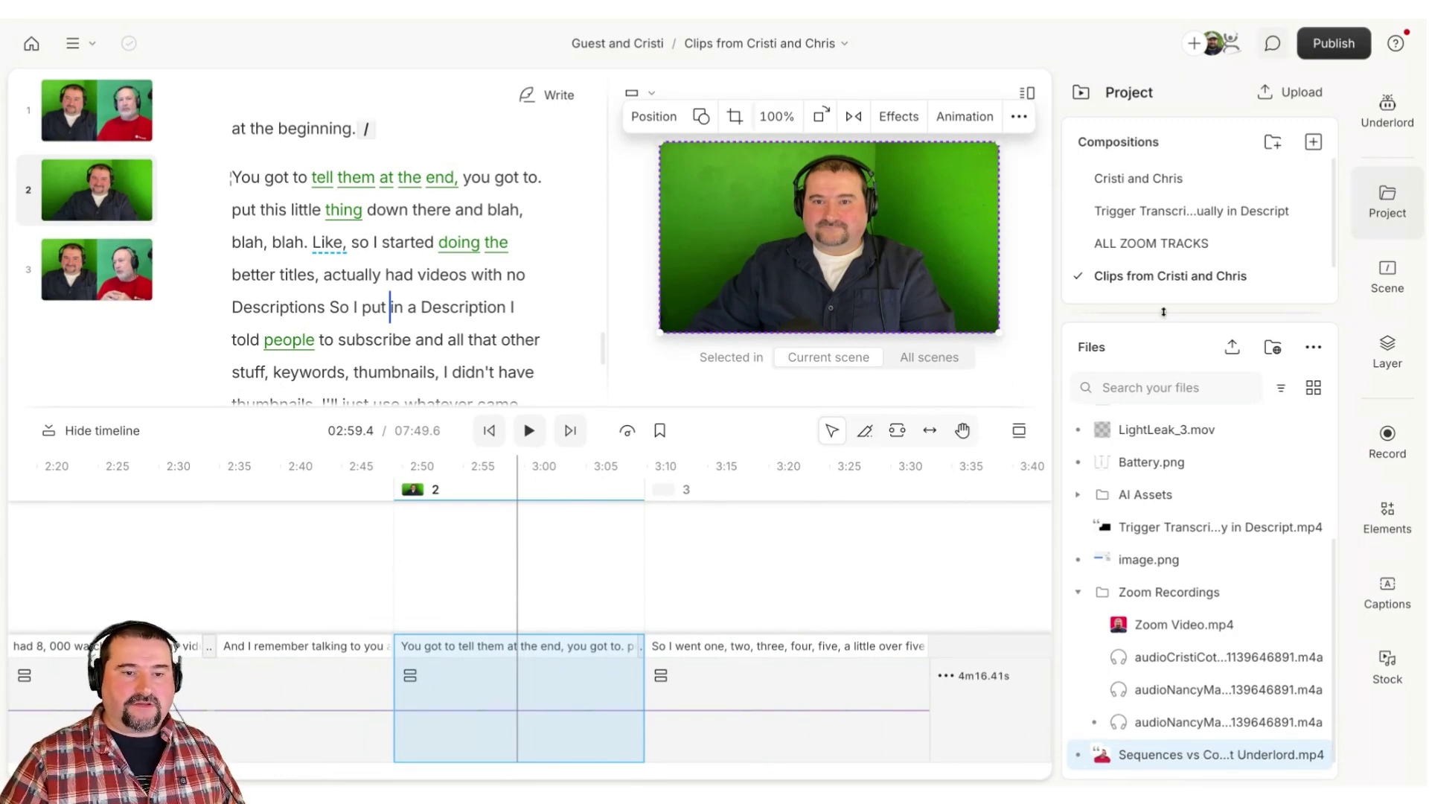
Create a new composition from the Sequences vs Compositions video file in the Files panel
left_click_drag(1163, 313, 1163, 246)
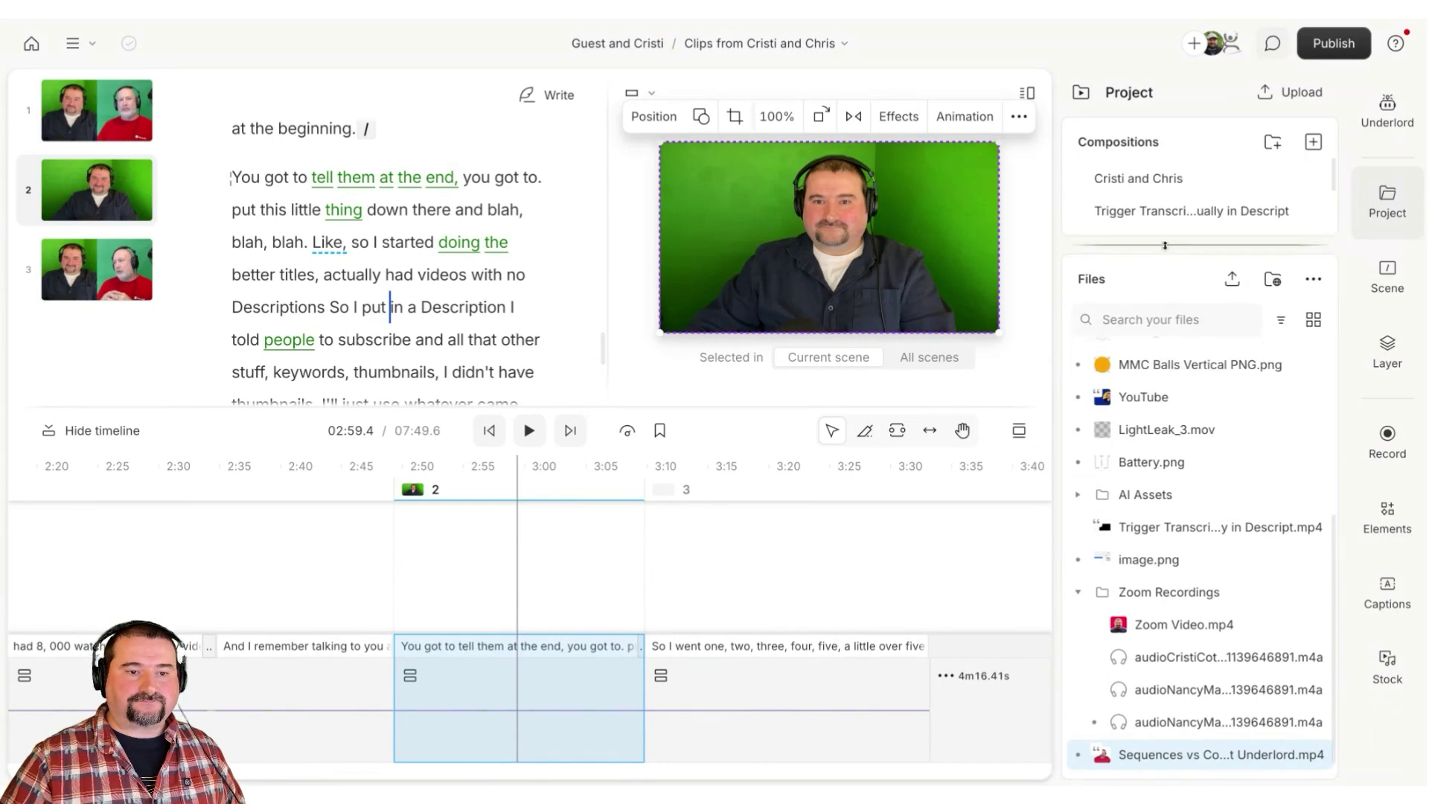
right_click(1154, 754)
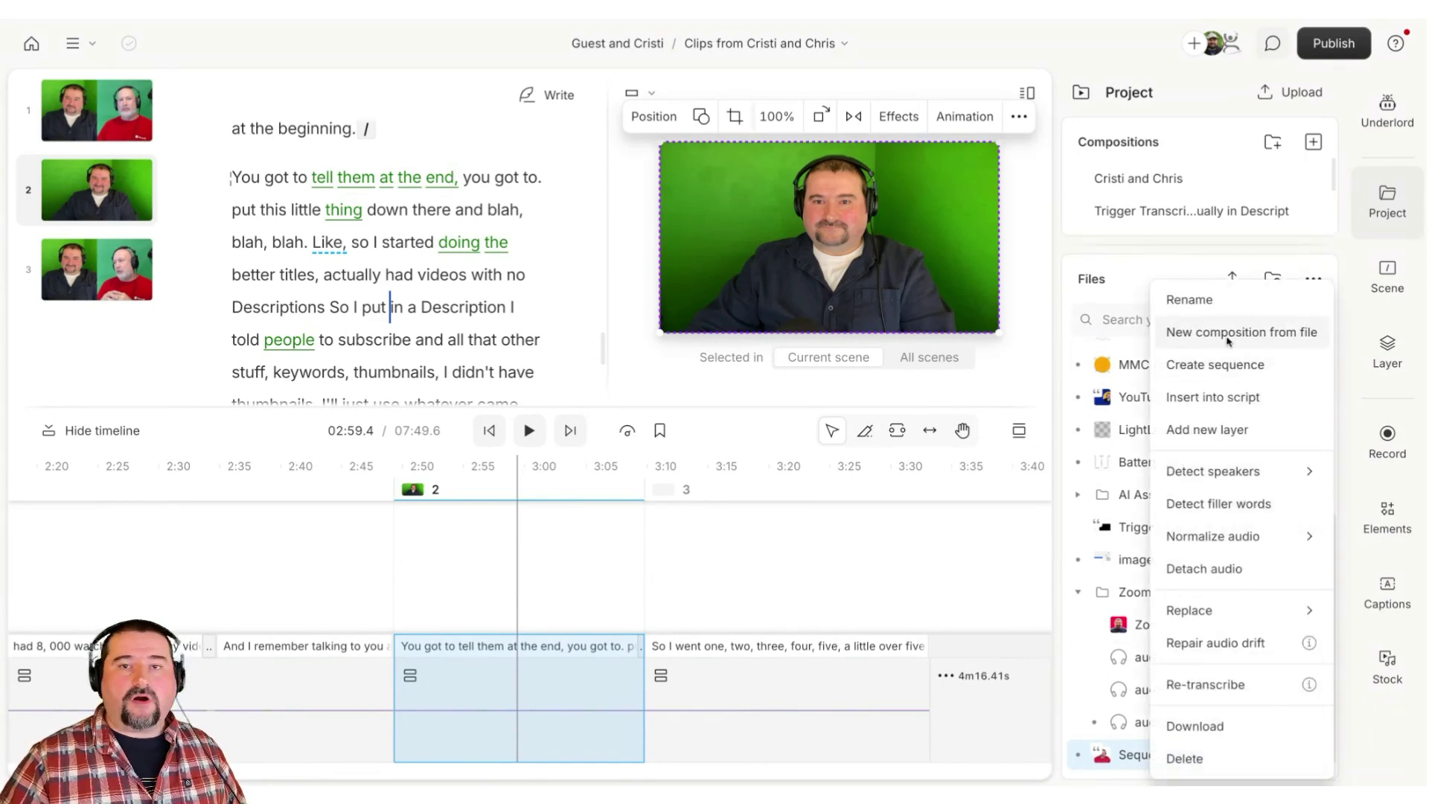
left_click(1228, 333)
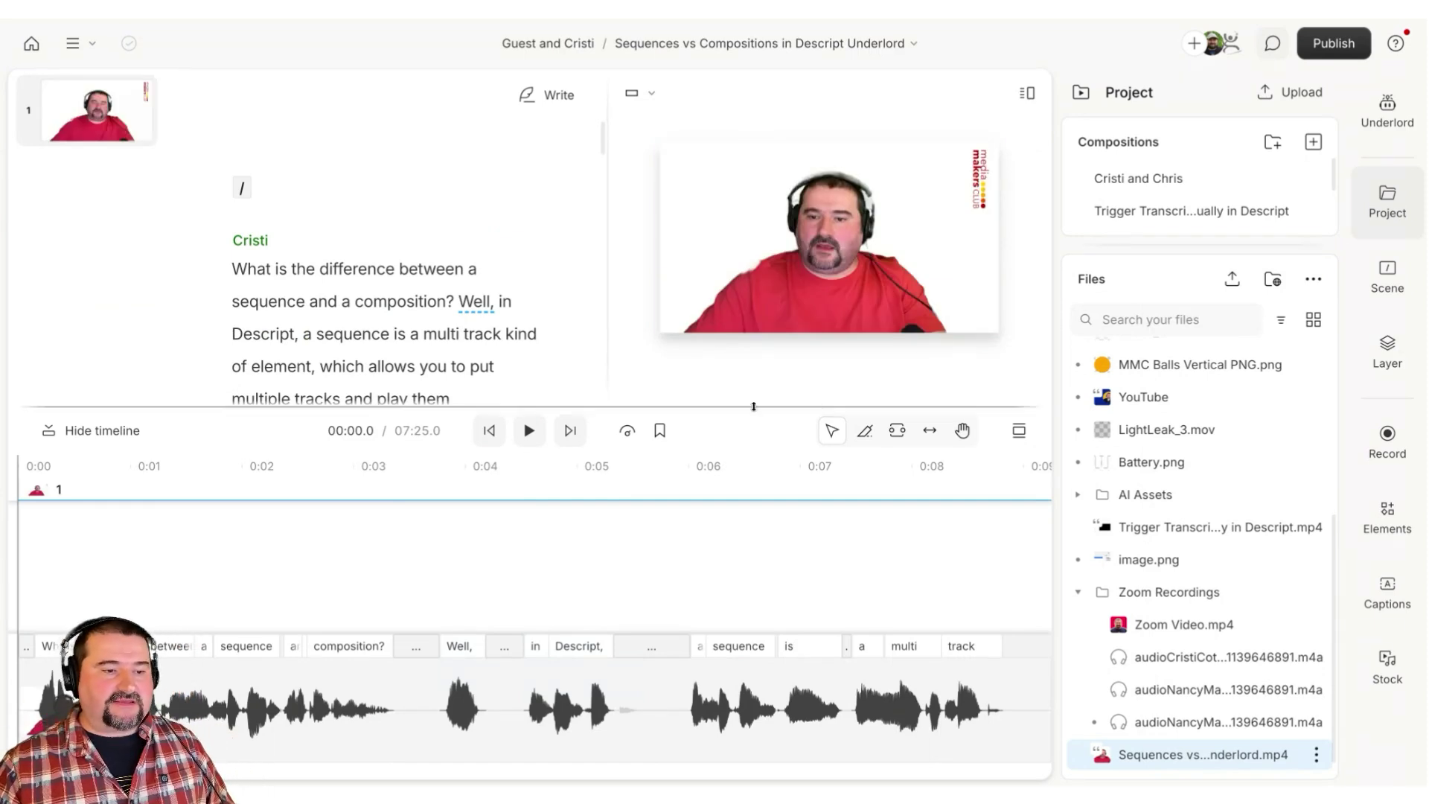
left_click_drag(753, 408, 743, 527)
scroll(467, 425, "down", 15)
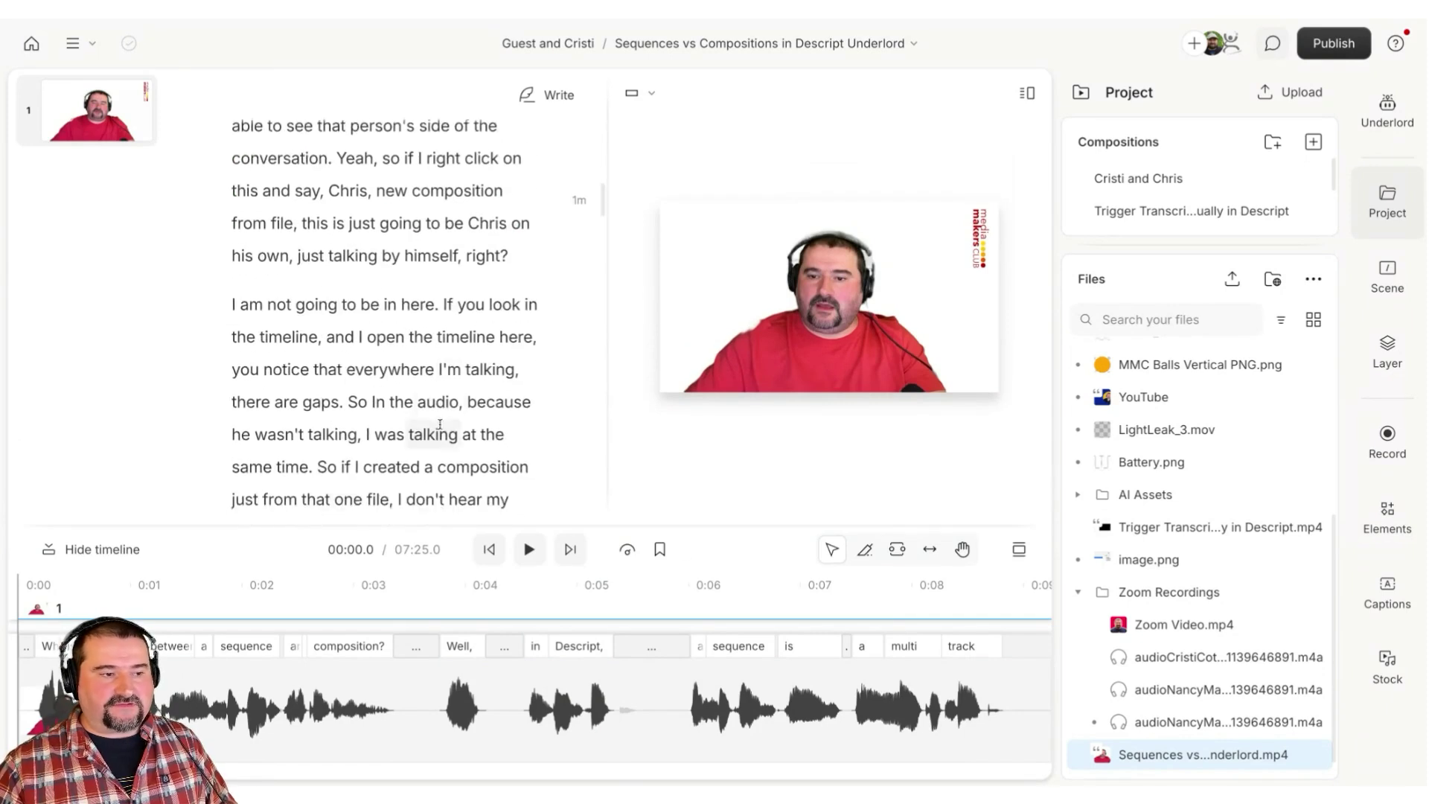
left_click(408, 399)
scroll(406, 396, "down", 15)
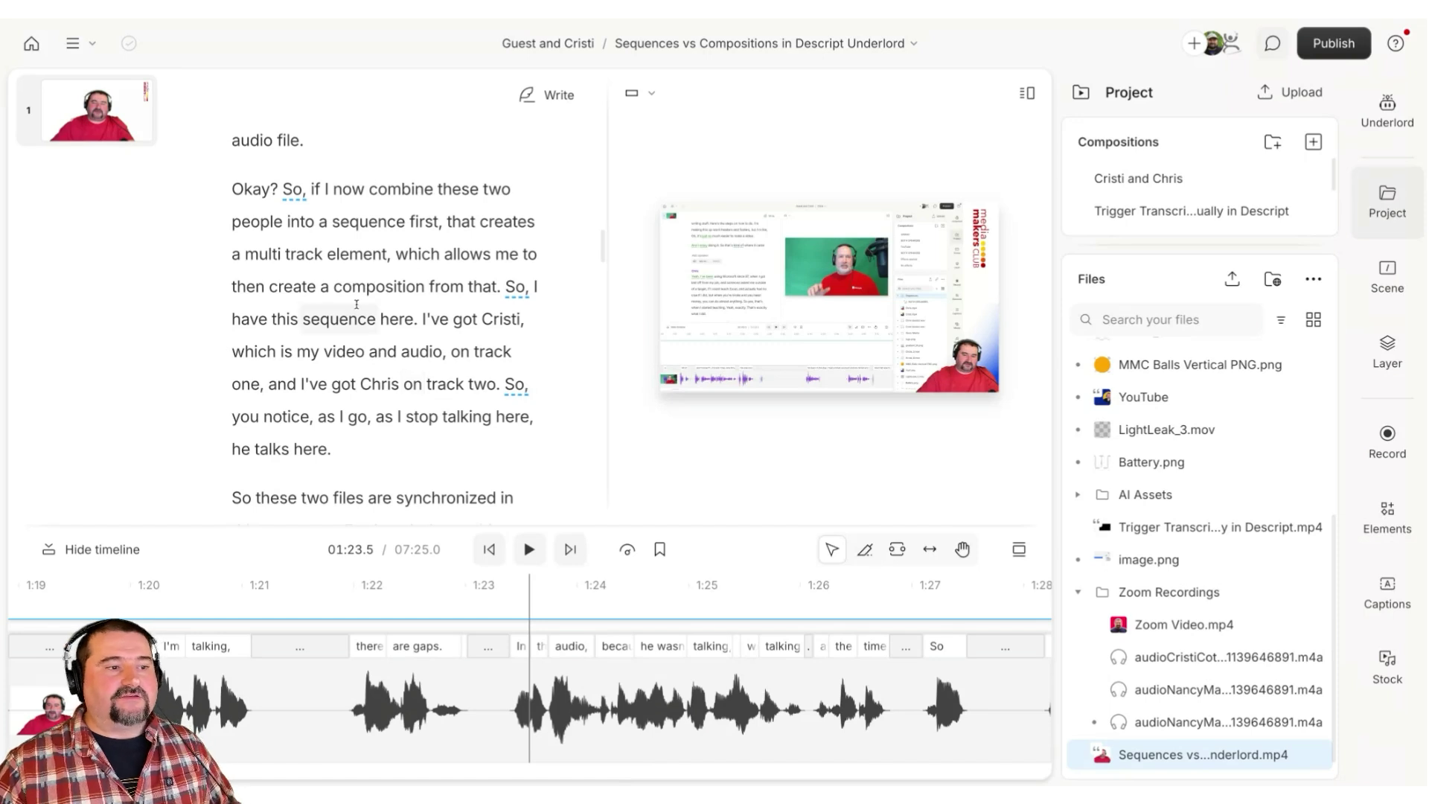
scroll(362, 303, "up", 15)
left_click(271, 365)
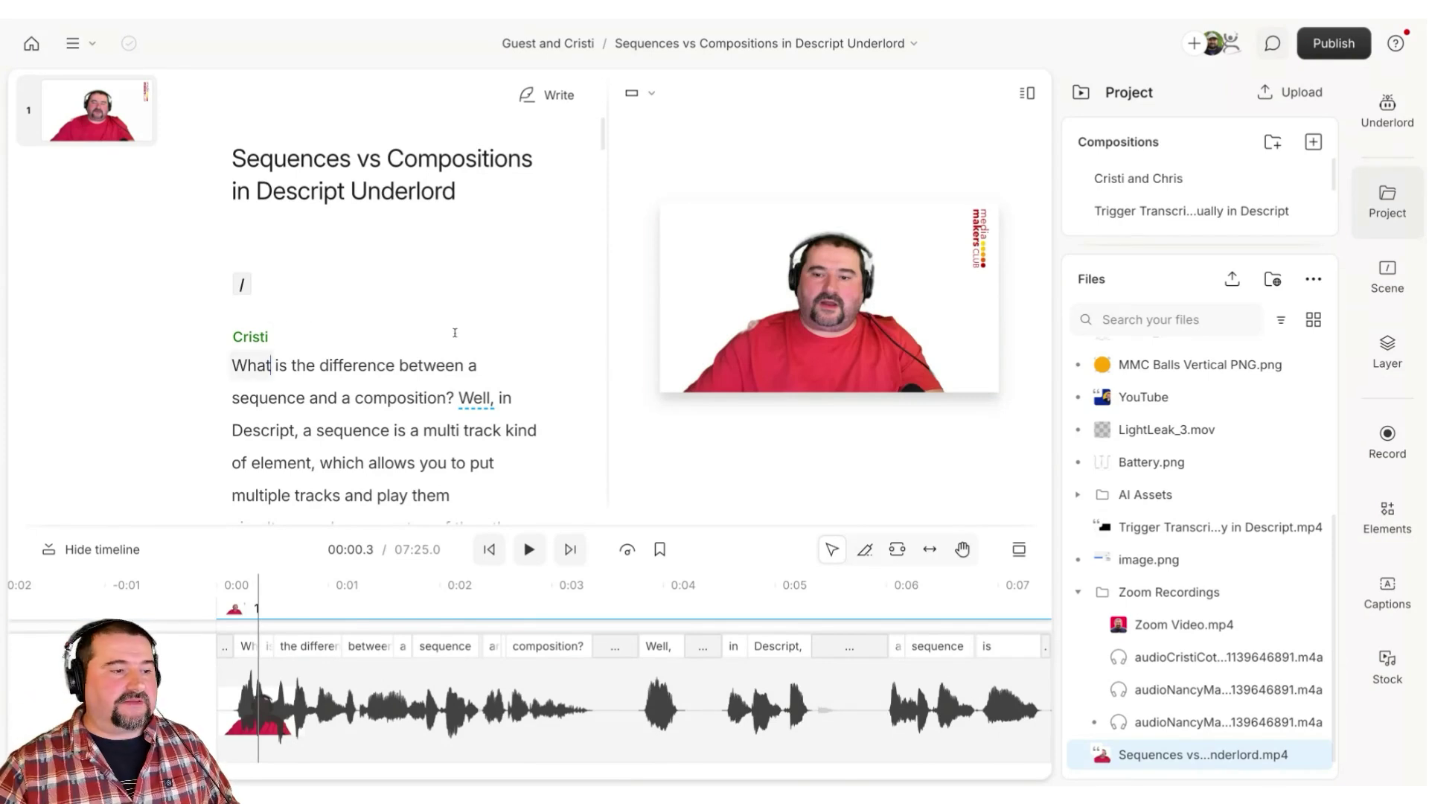
left_click_drag(232, 364, 491, 475)
scroll(491, 473, "down", 1)
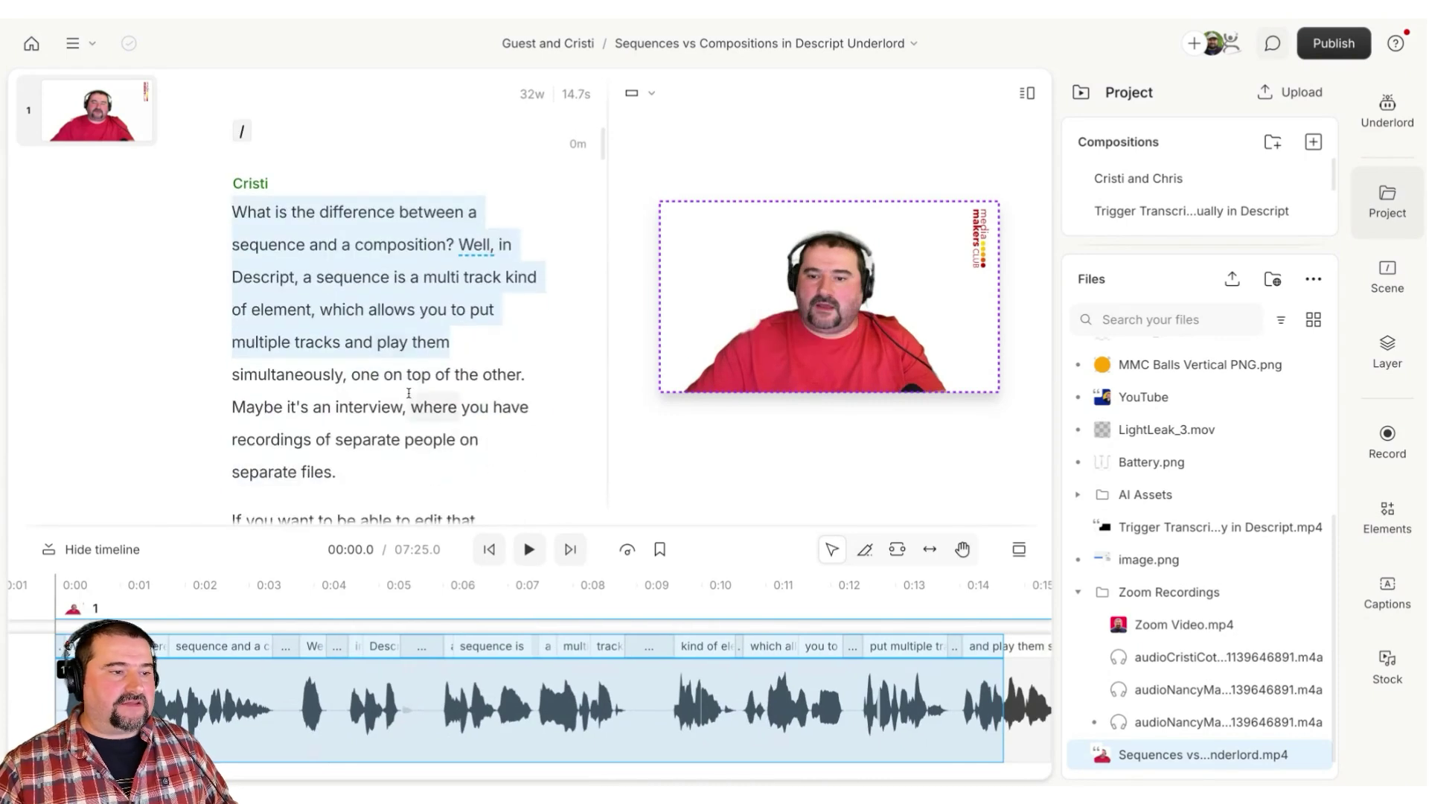
left_click(305, 245)
left_click_drag(232, 212, 453, 502)
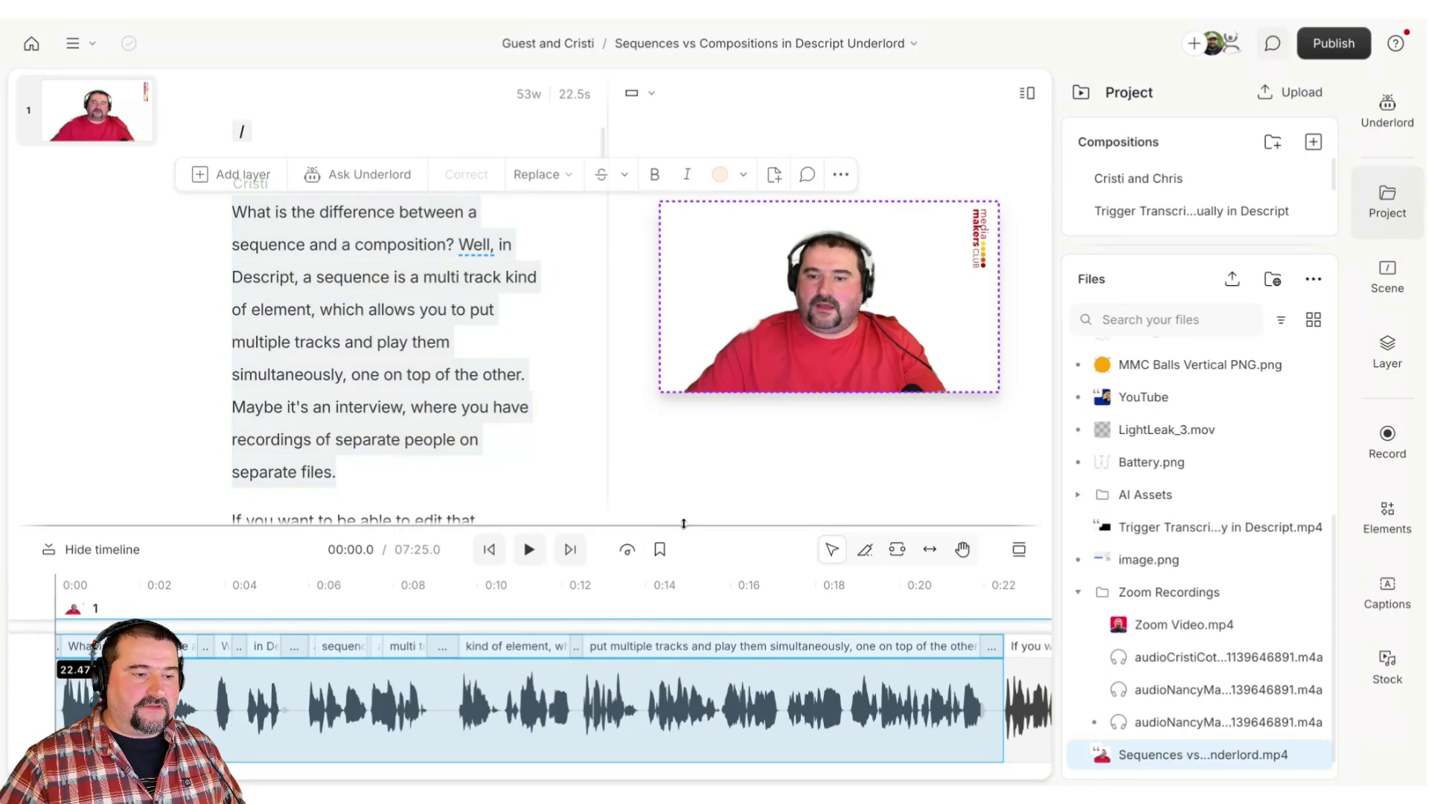
left_click_drag(684, 522, 683, 429)
scroll(534, 668, "down", 5)
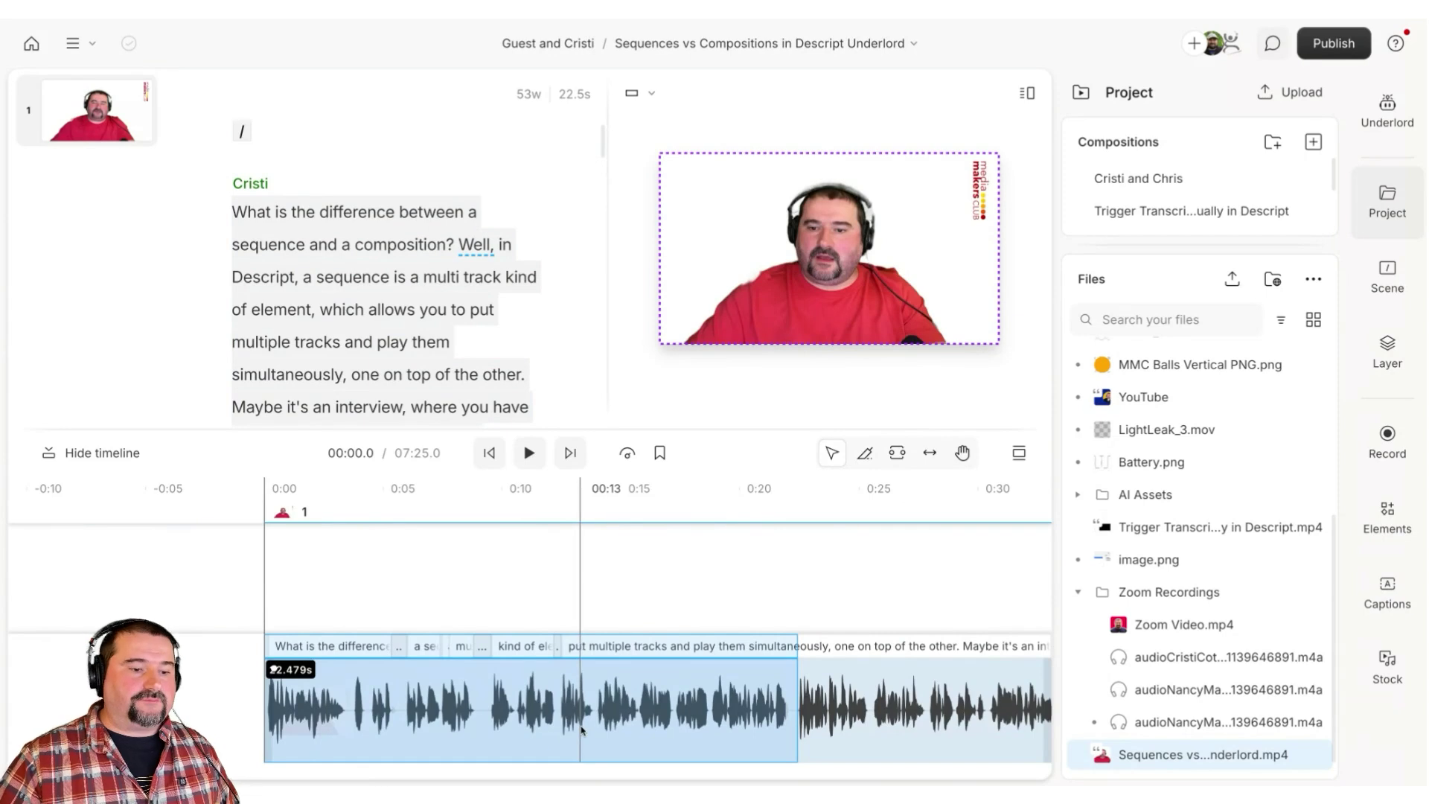
left_click(457, 374, "shift")
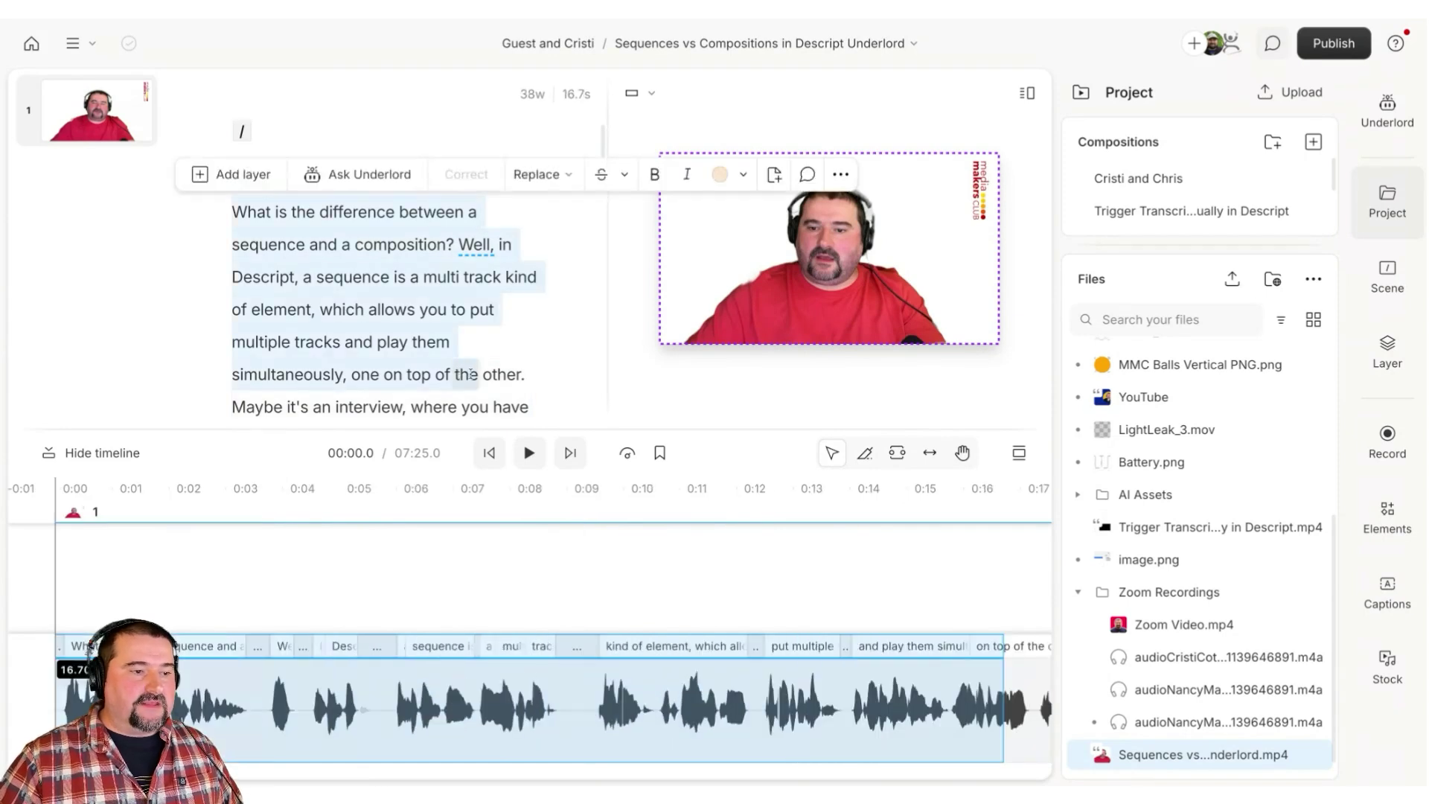
scroll(351, 206, "down", 5)
Add a scene break before "If you want to be able to edit" and select scene 1's clip
left_click(351, 205)
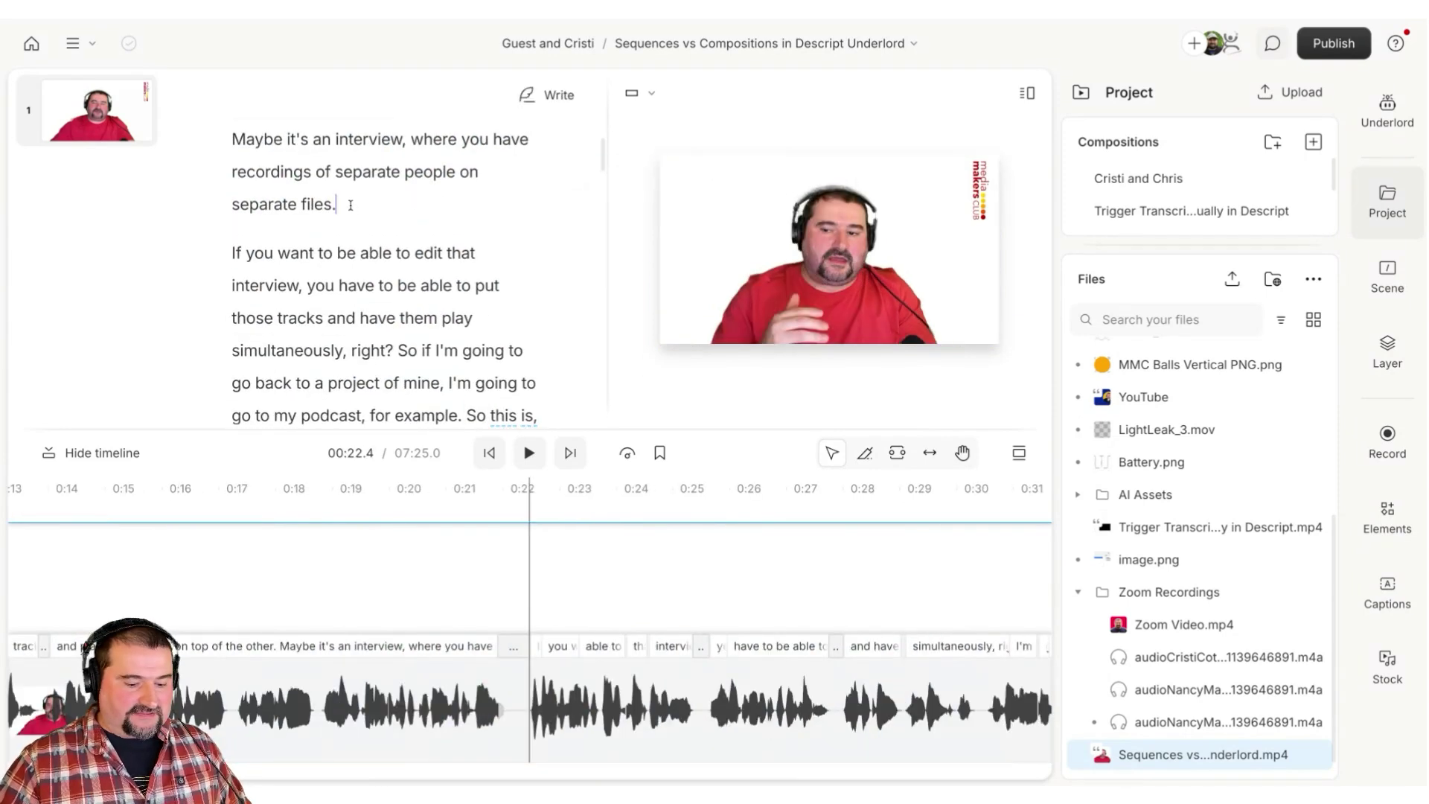
type("/")
scroll(347, 213, "up", 3)
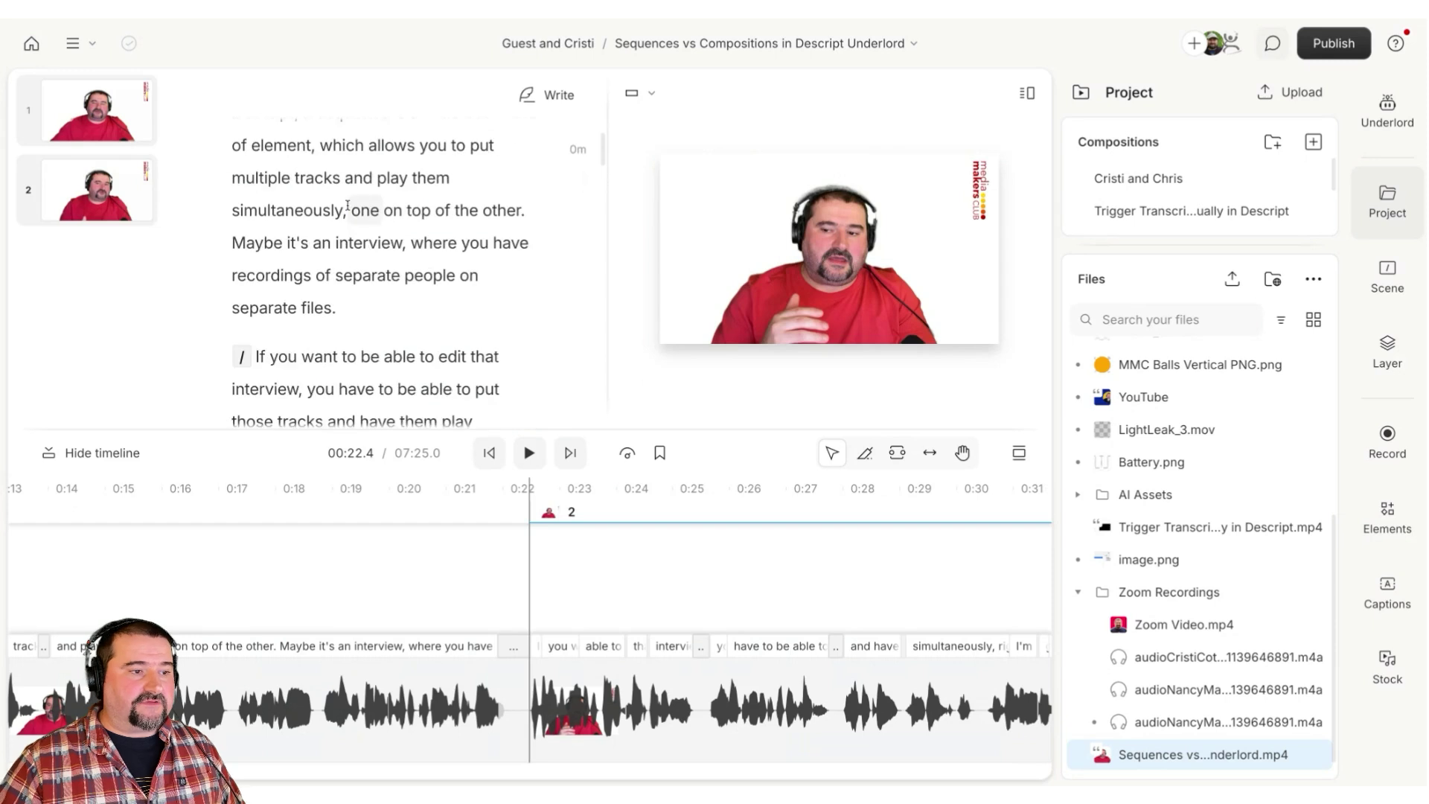
left_click(354, 579)
scroll(355, 580, "left", 3)
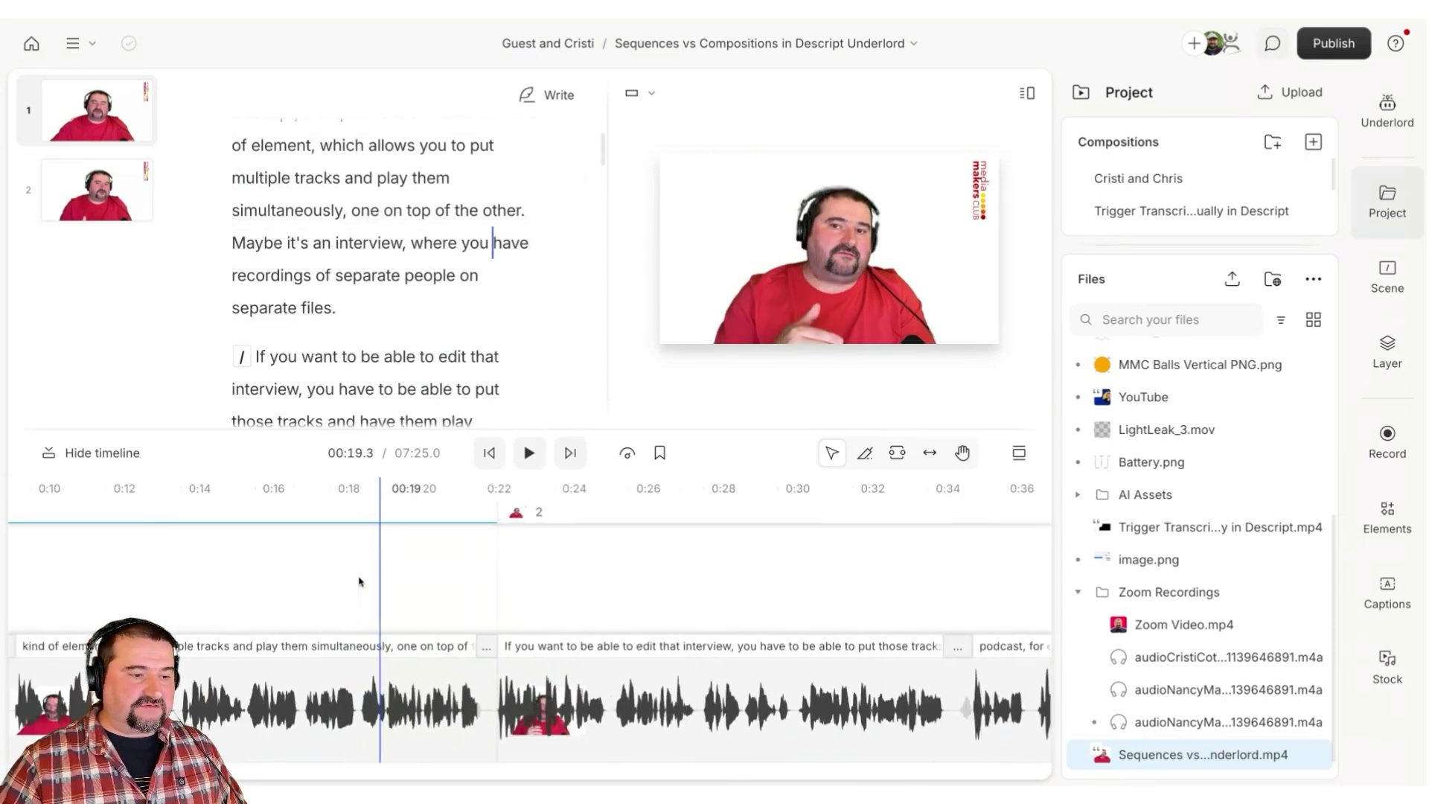
scroll(360, 577, "down", 5)
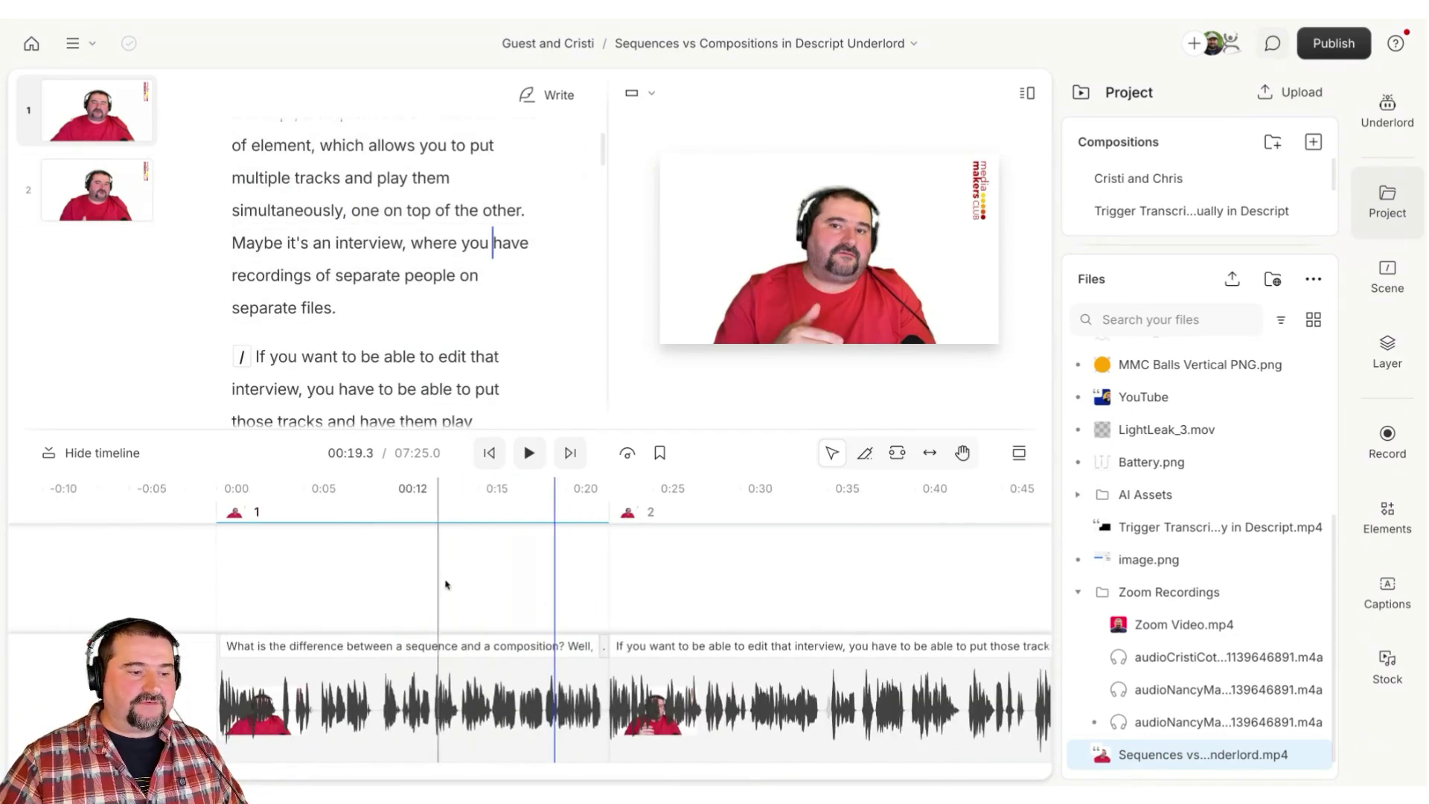
left_click(385, 691)
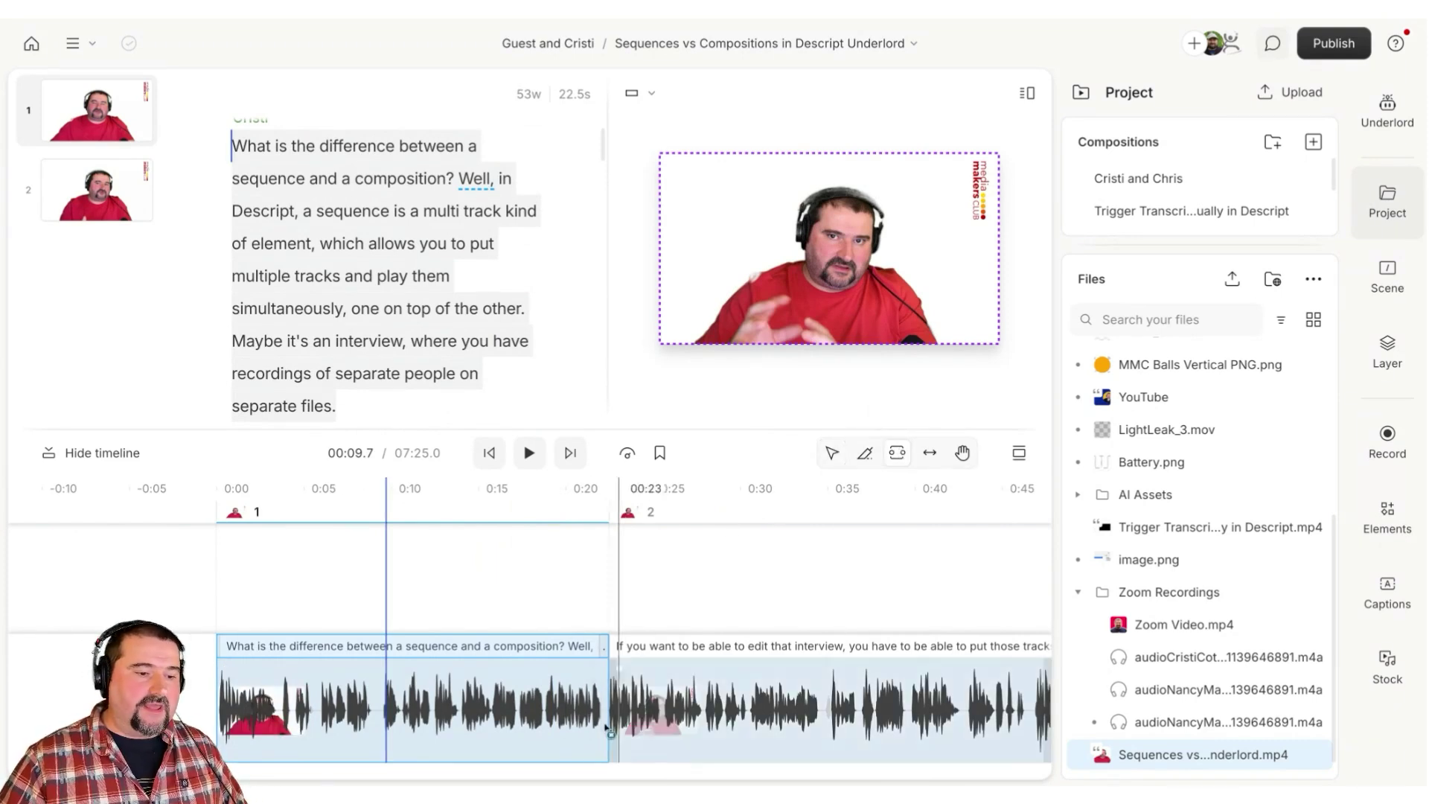
Extend the timeline selection to cover the whole first scene, from its start
left_click_drag(280, 726, 530, 735)
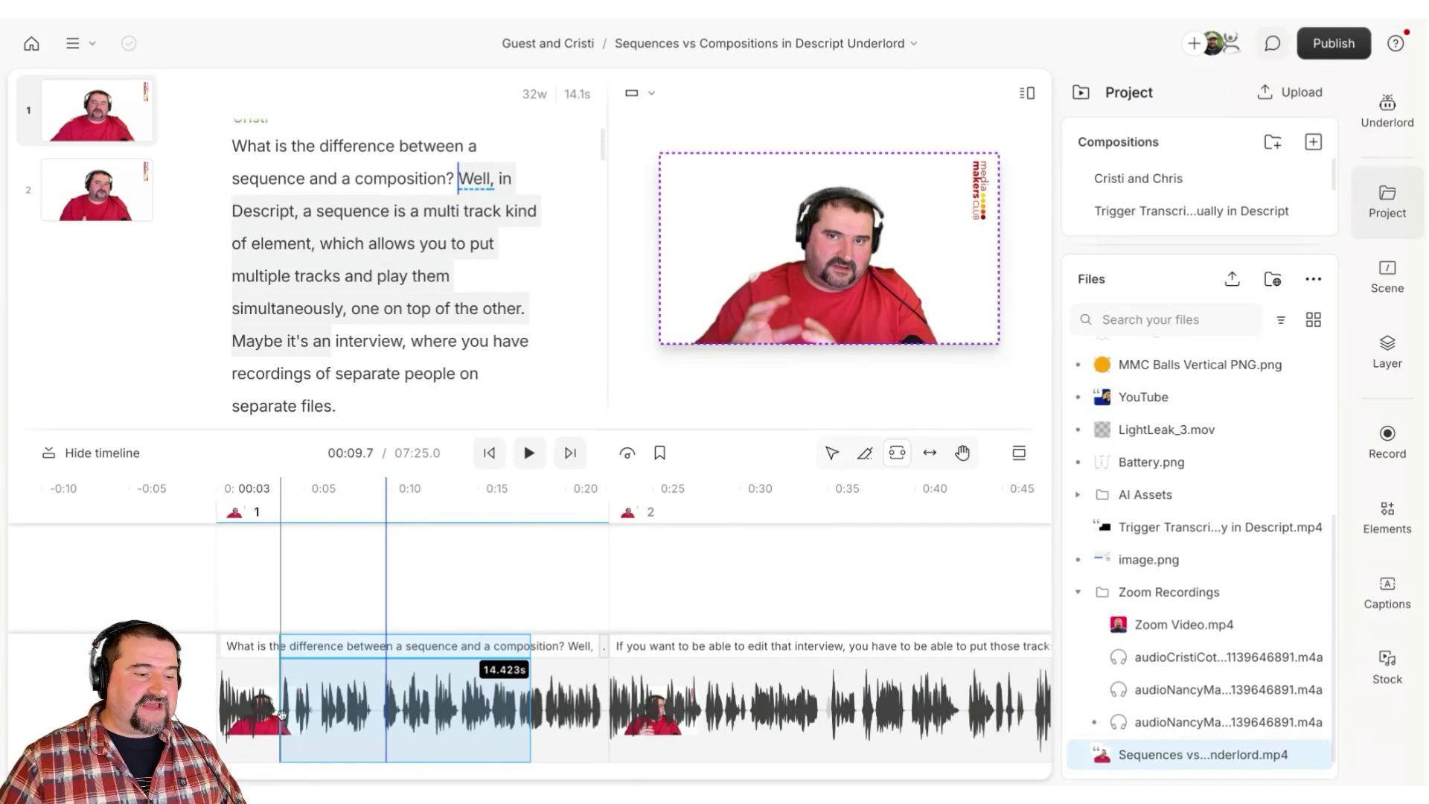
left_click_drag(281, 715, 222, 714)
key("ctrl+z")
left_click_drag(311, 745, 216, 711)
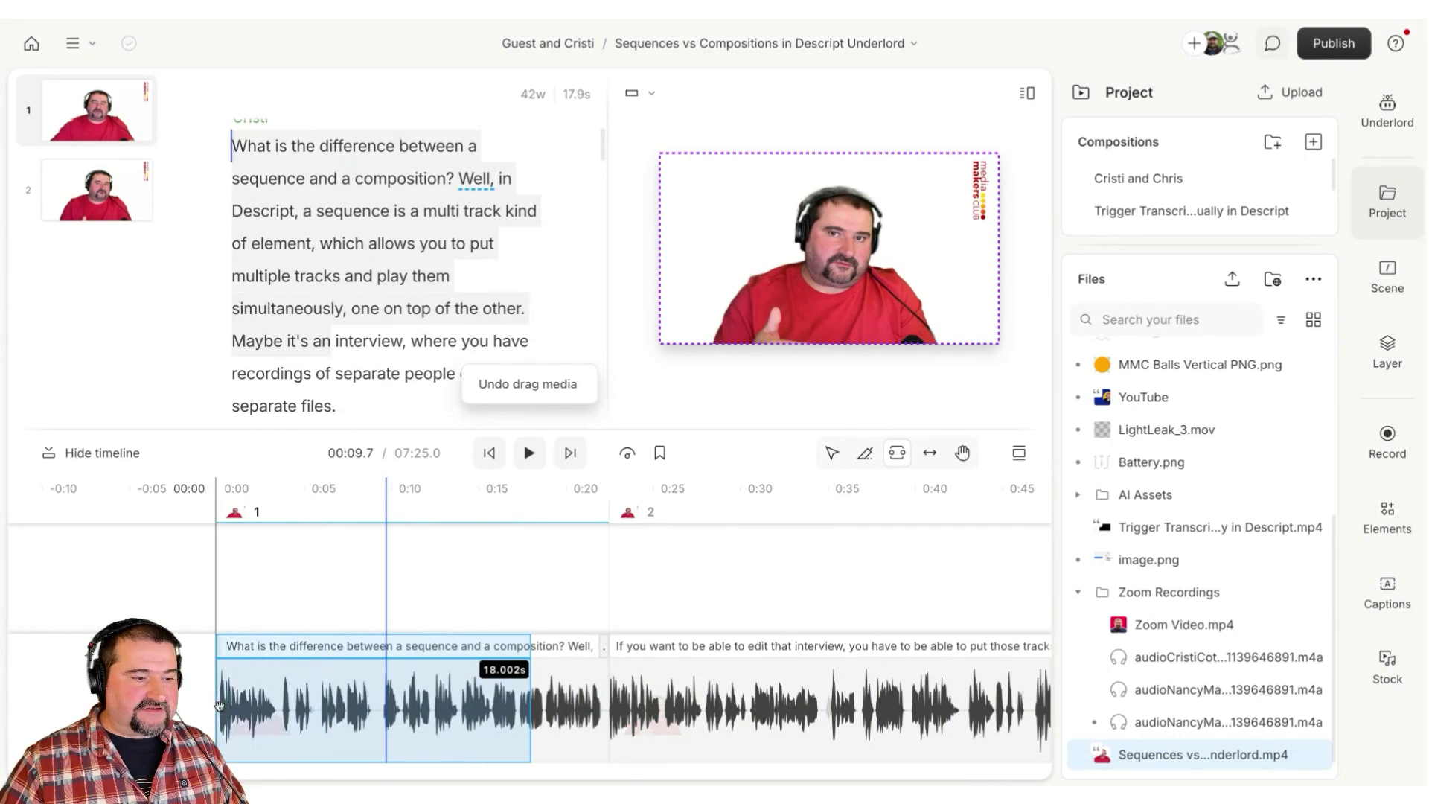
left_click_drag(529, 720, 609, 721)
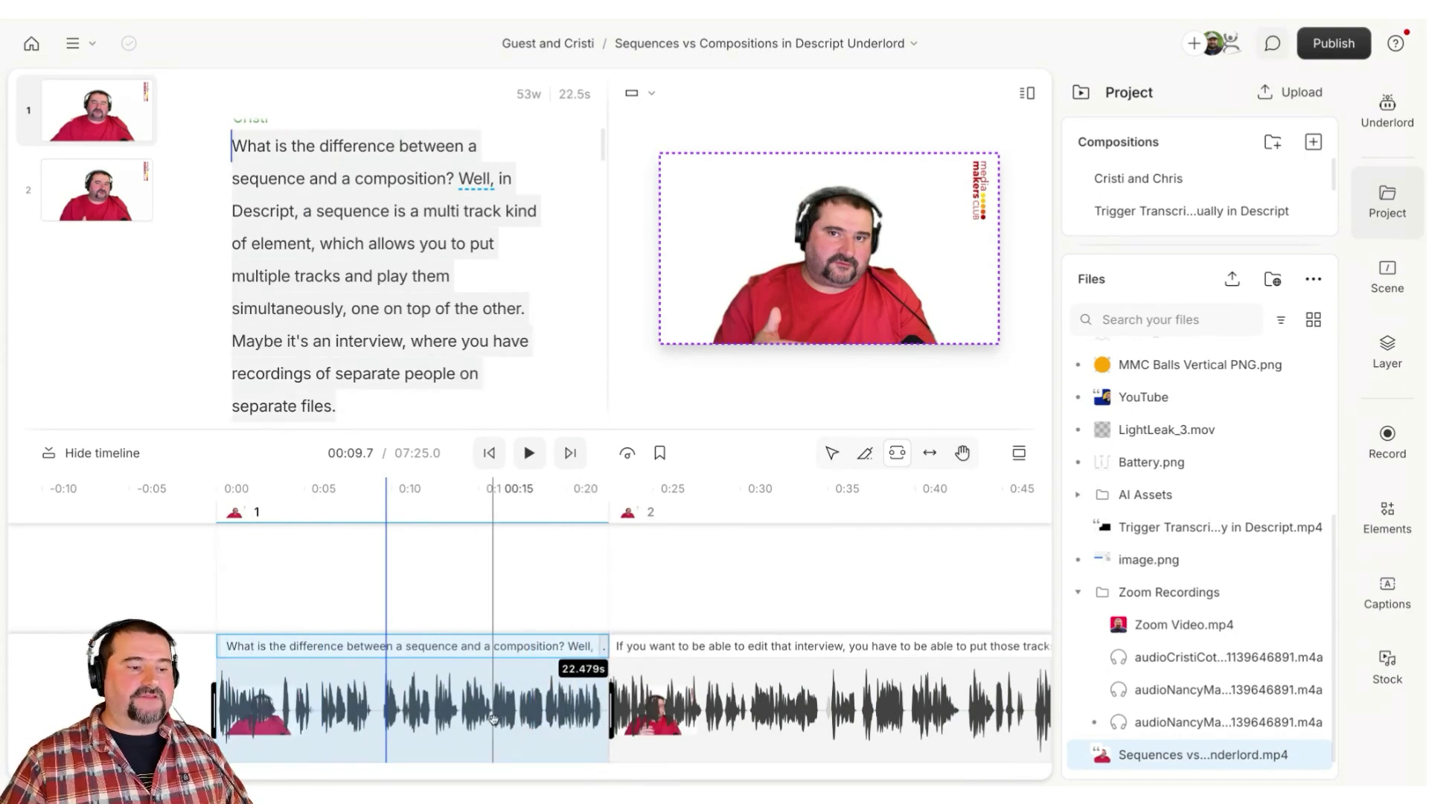
Copy the first scene's clip and switch to the 'Clips from Cristi and Chris' composition
left_click(830, 452)
left_click(477, 677)
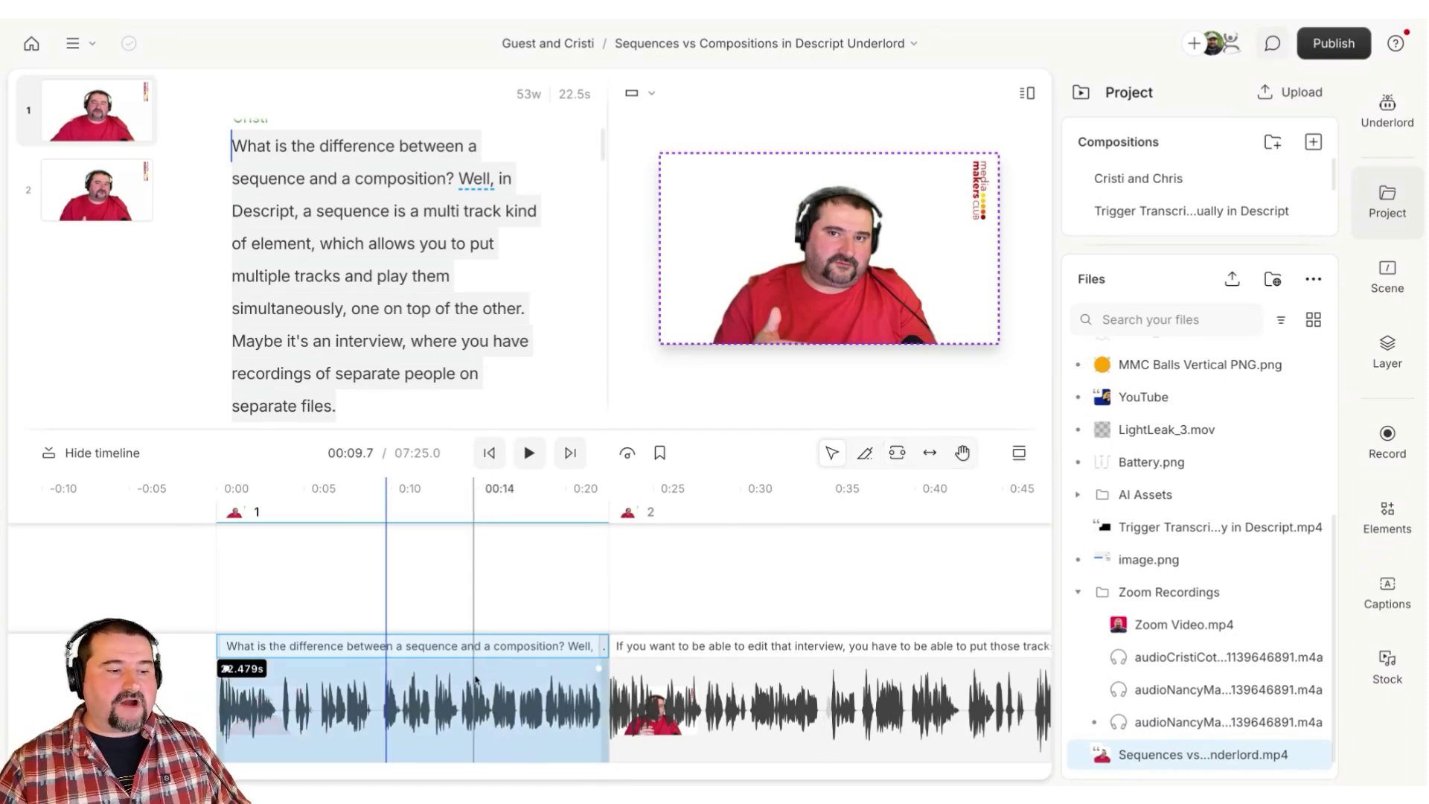
right_click(476, 679)
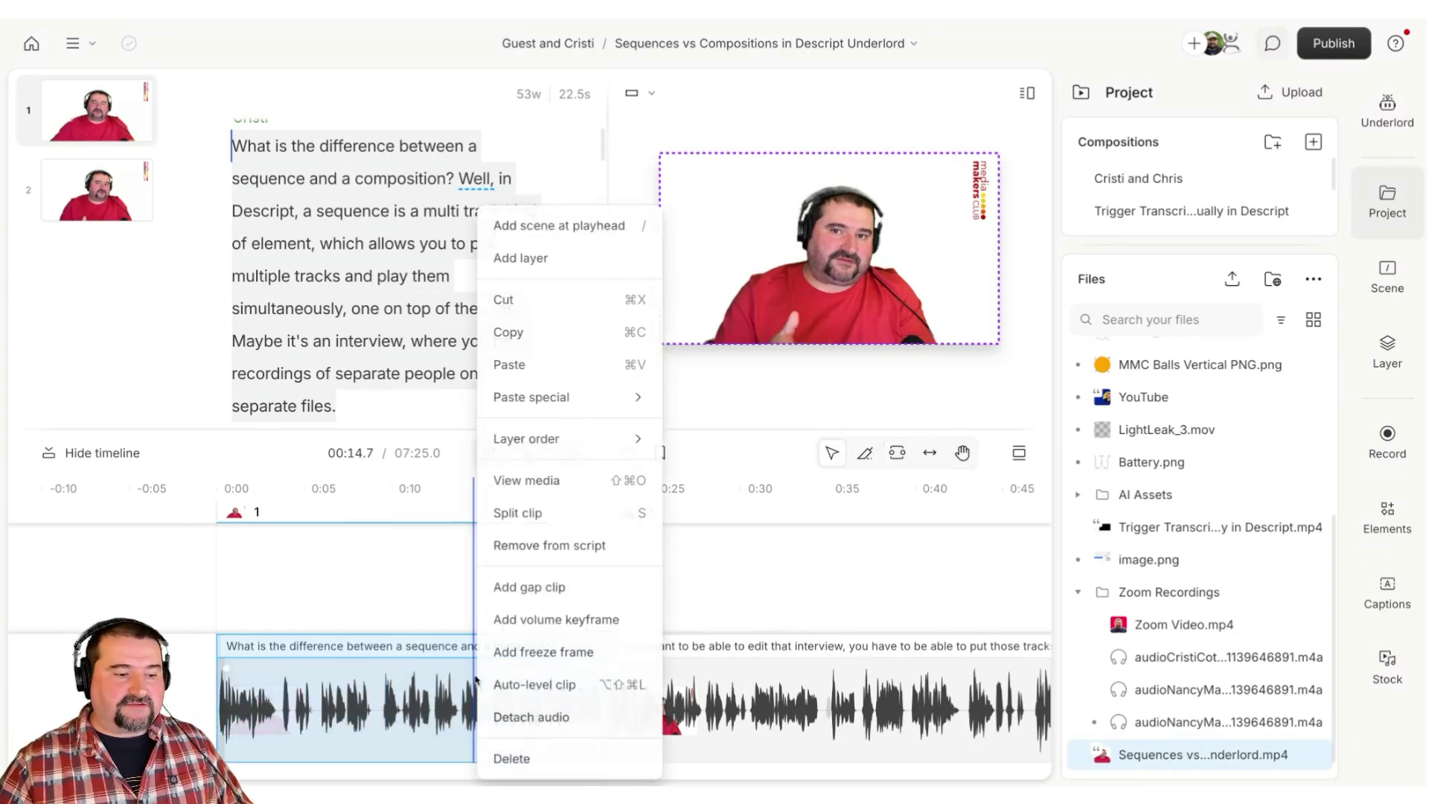
left_click(537, 333)
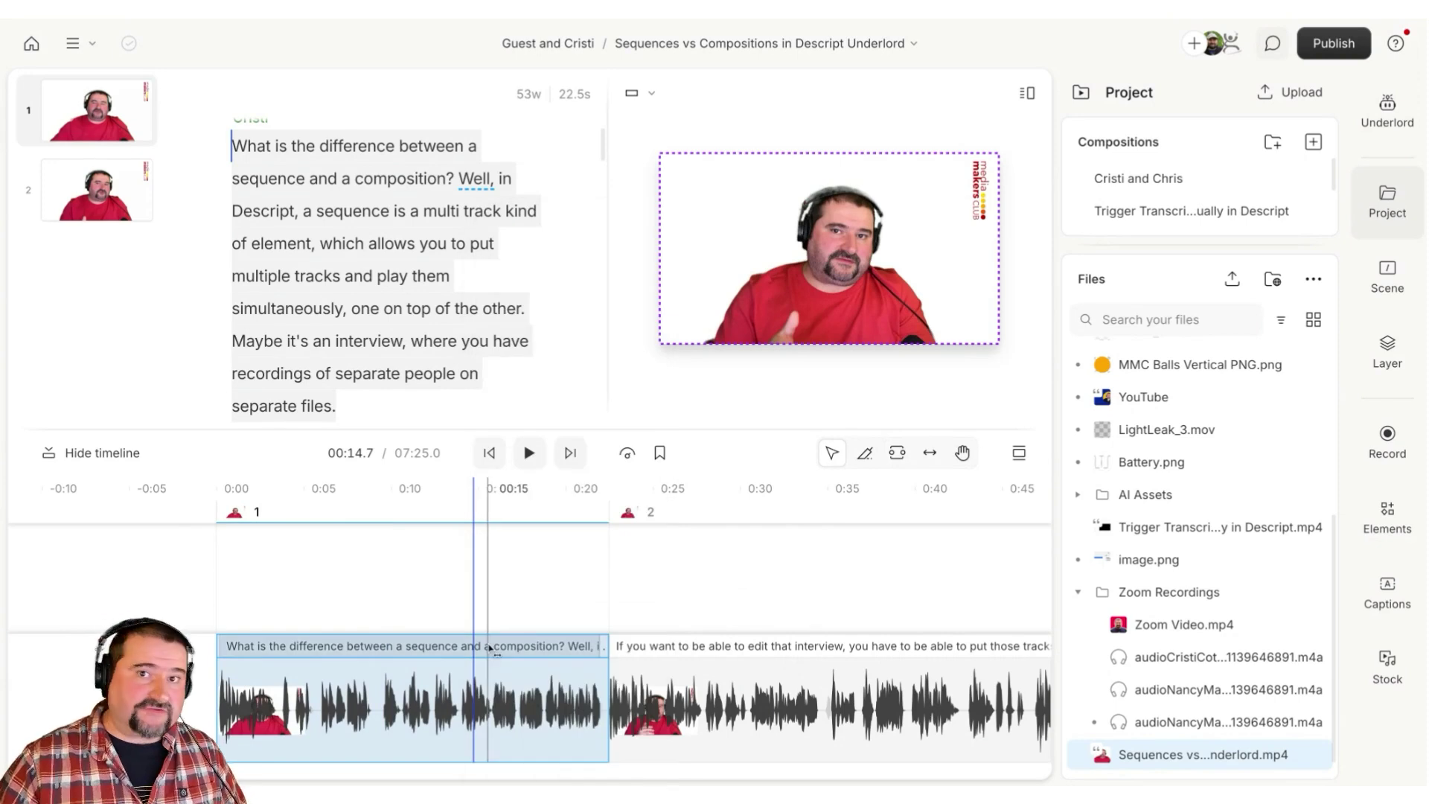
left_click(460, 700)
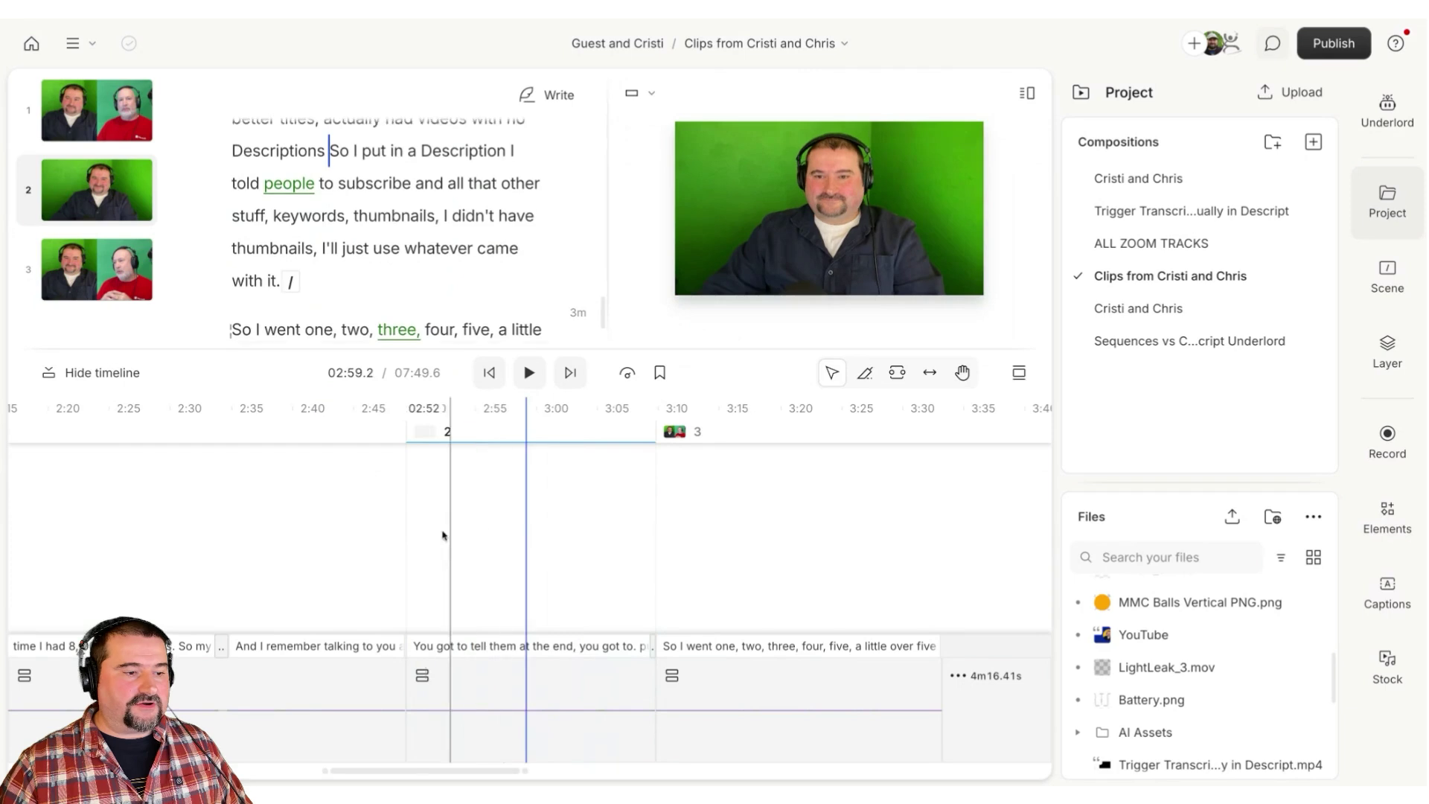
left_click(427, 534)
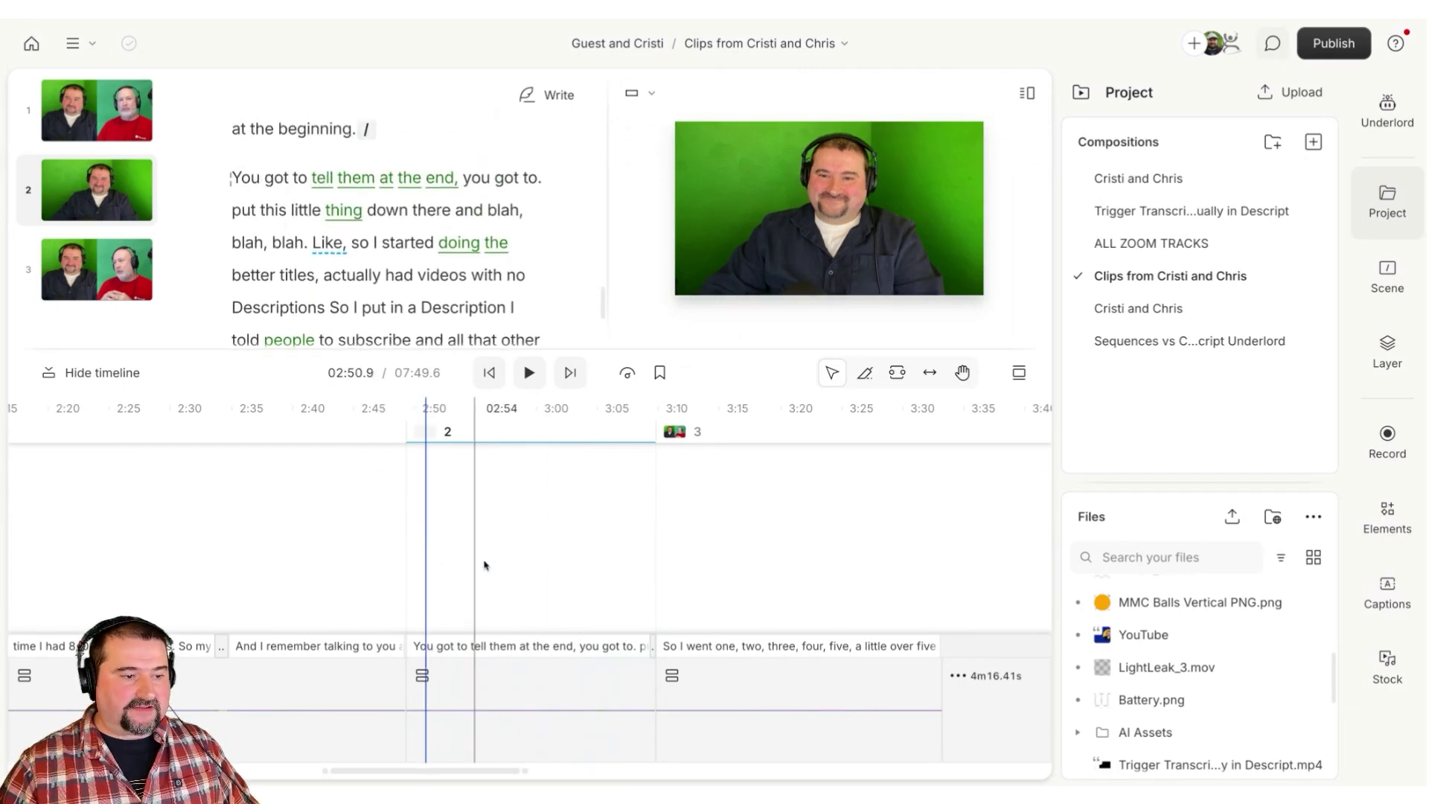
Paste the copied clip as a Track and align it with the start of scene 2
key("ctrl+v")
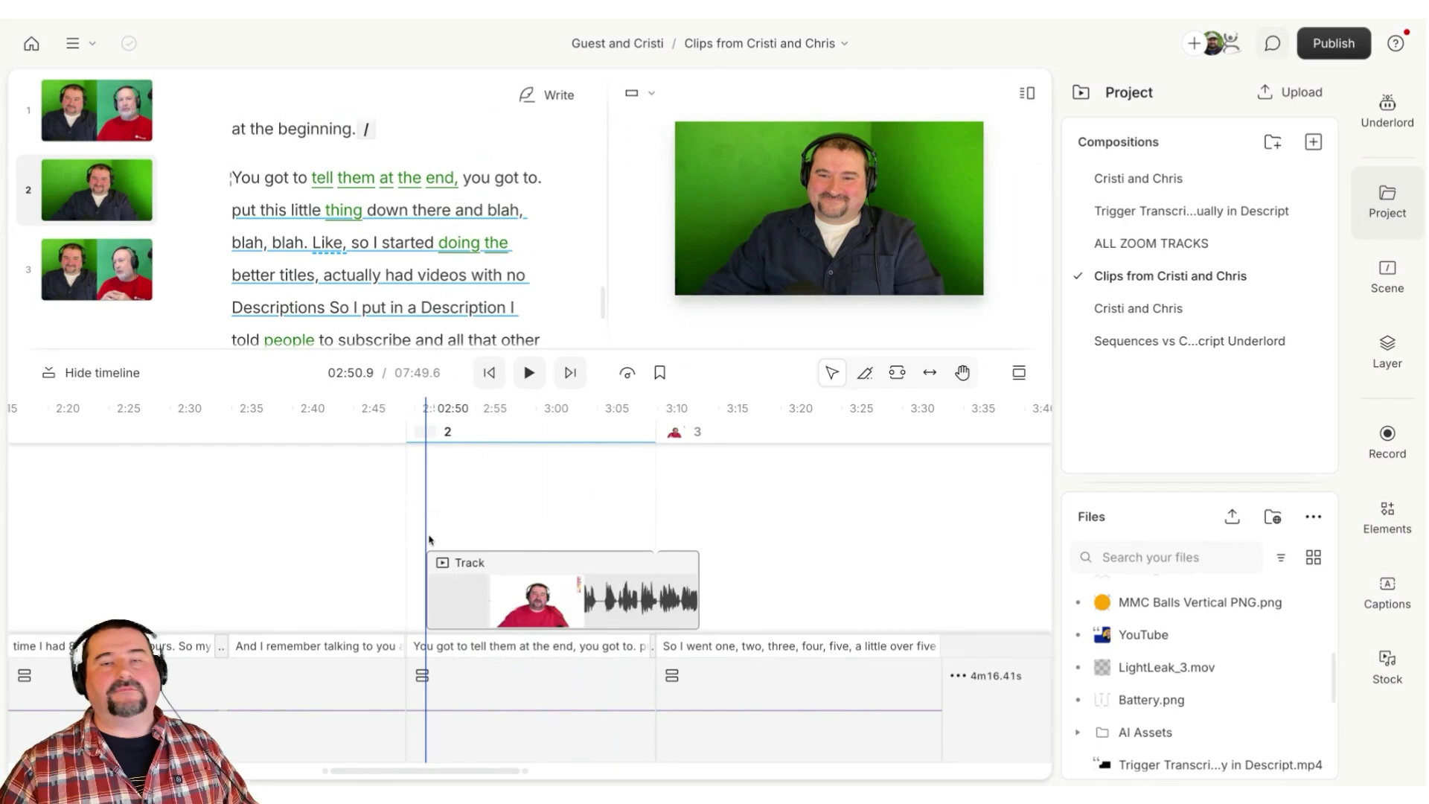
left_click(501, 563)
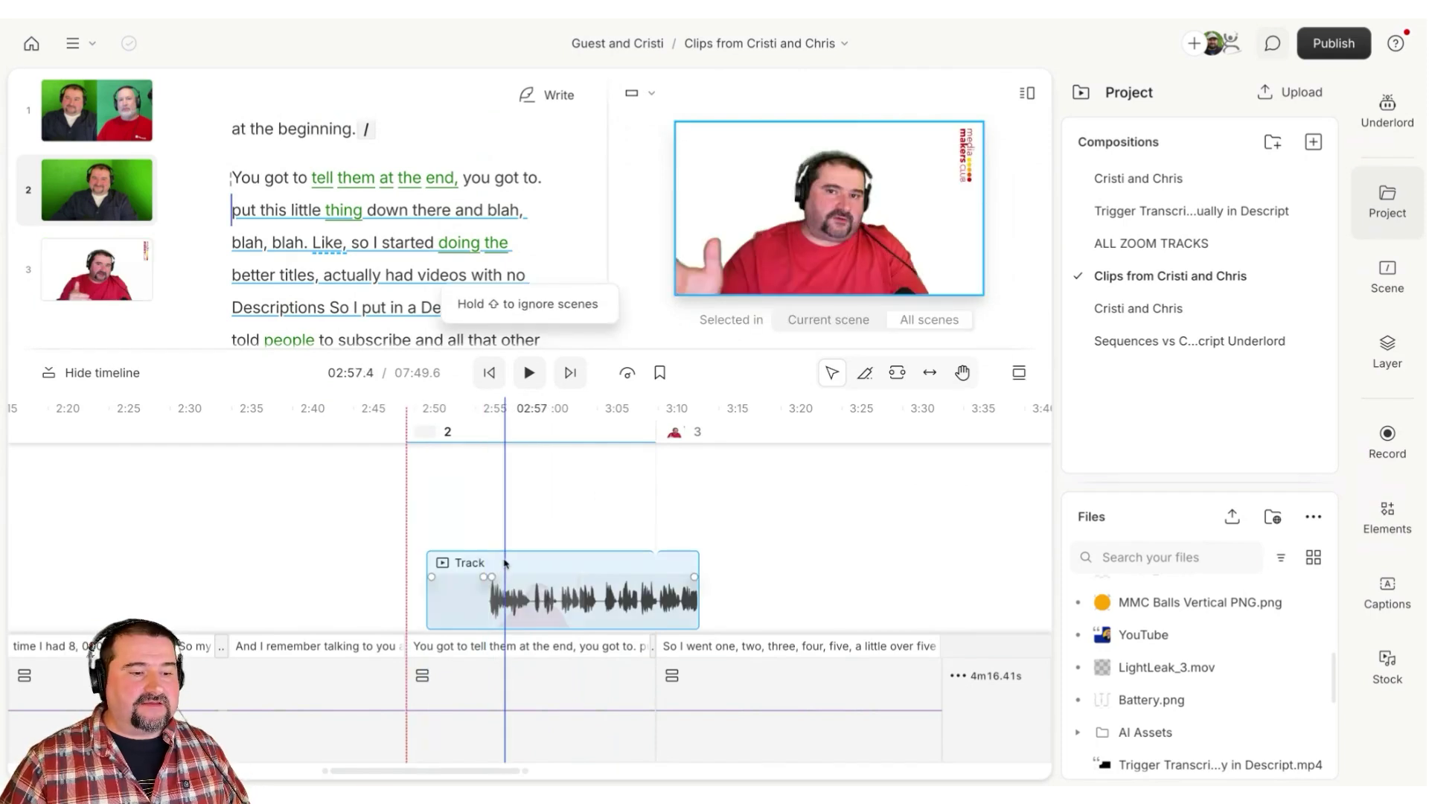
left_click_drag(645, 588, 624, 588)
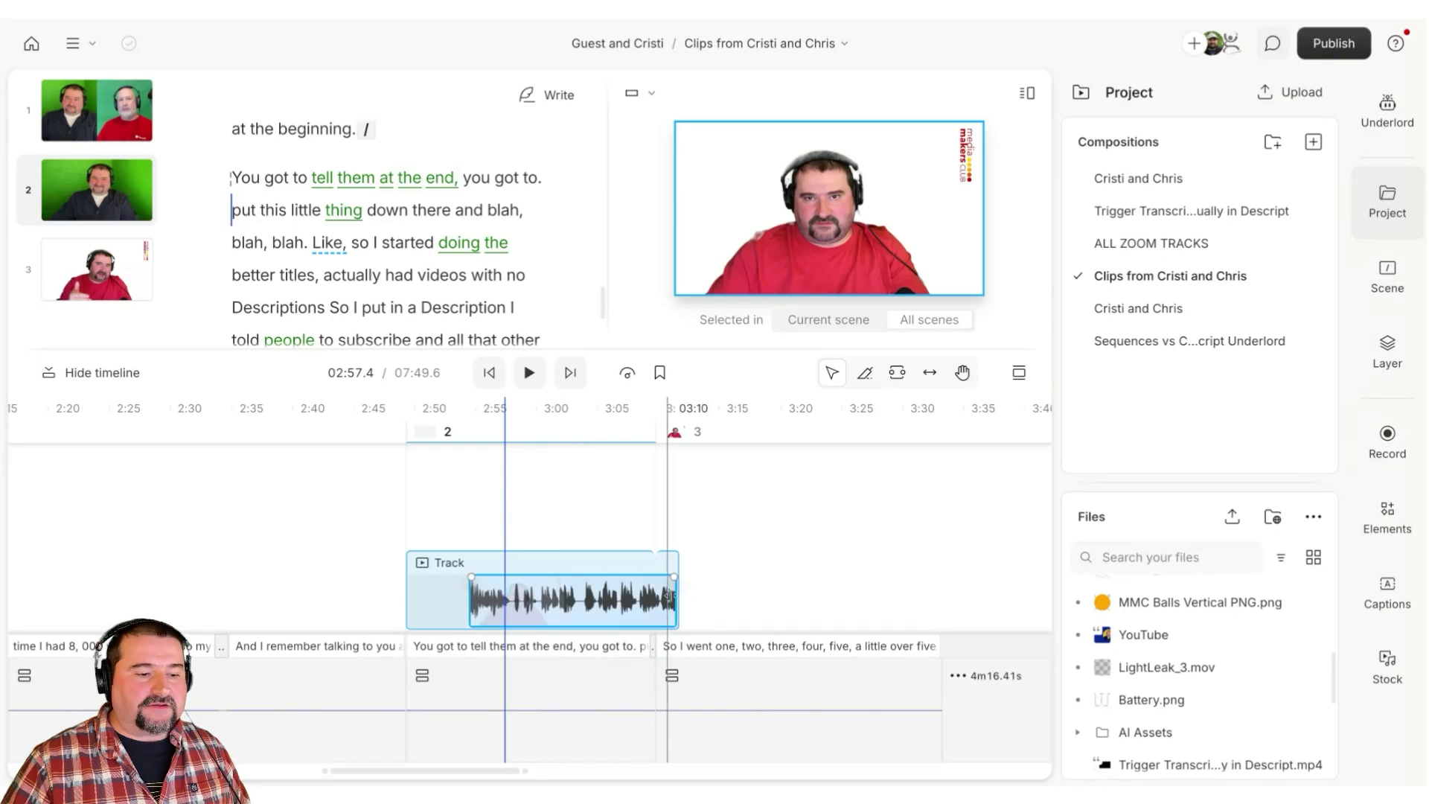
Trim the Track clip to end where scene 3 begins, then select its empty lead-in
left_click(681, 598)
left_click(673, 598)
left_click_drag(674, 598, 652, 597)
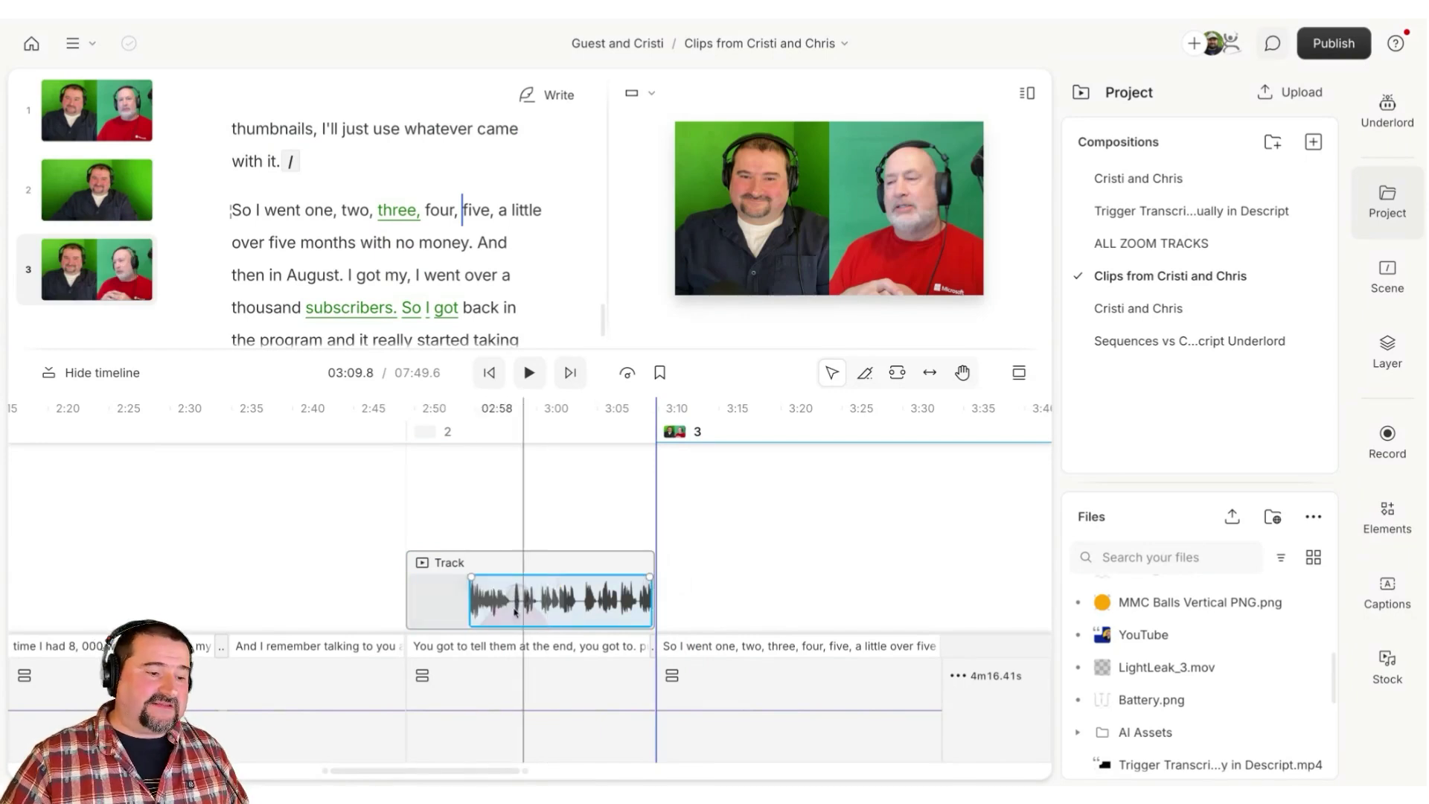
left_click(448, 601)
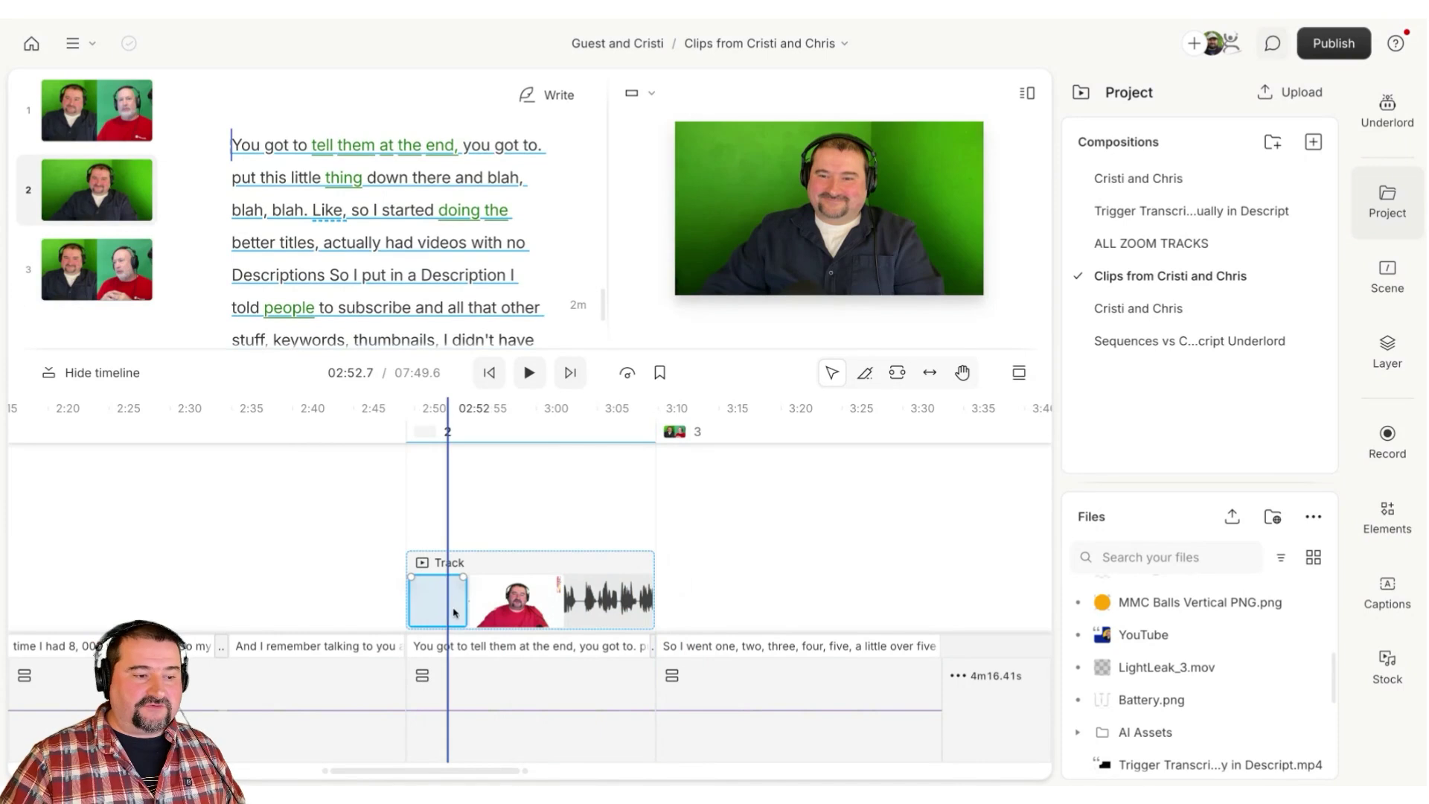
Delete the empty gap at the start of the pasted New Pin clip
key("Delete")
left_click(526, 607)
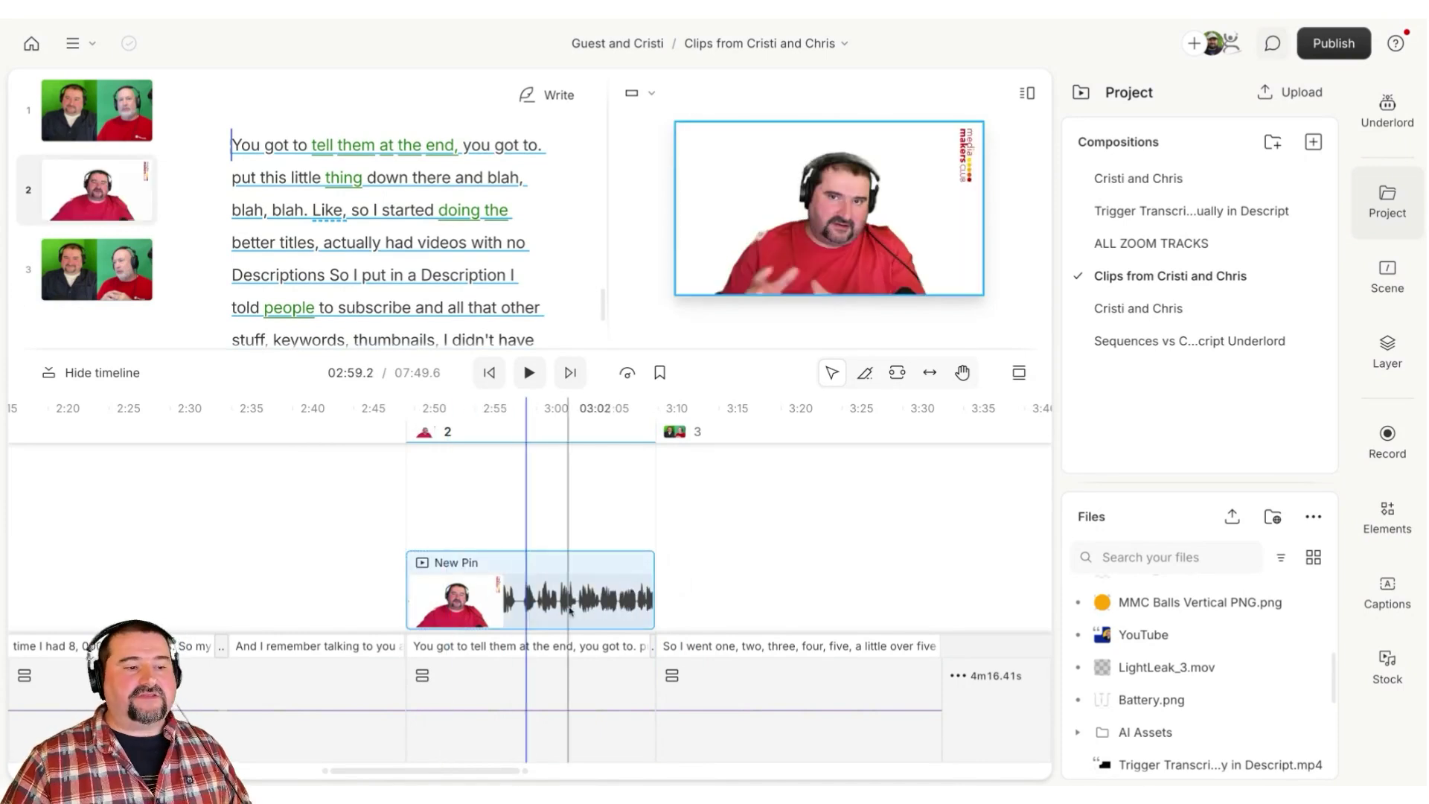
left_click(535, 607)
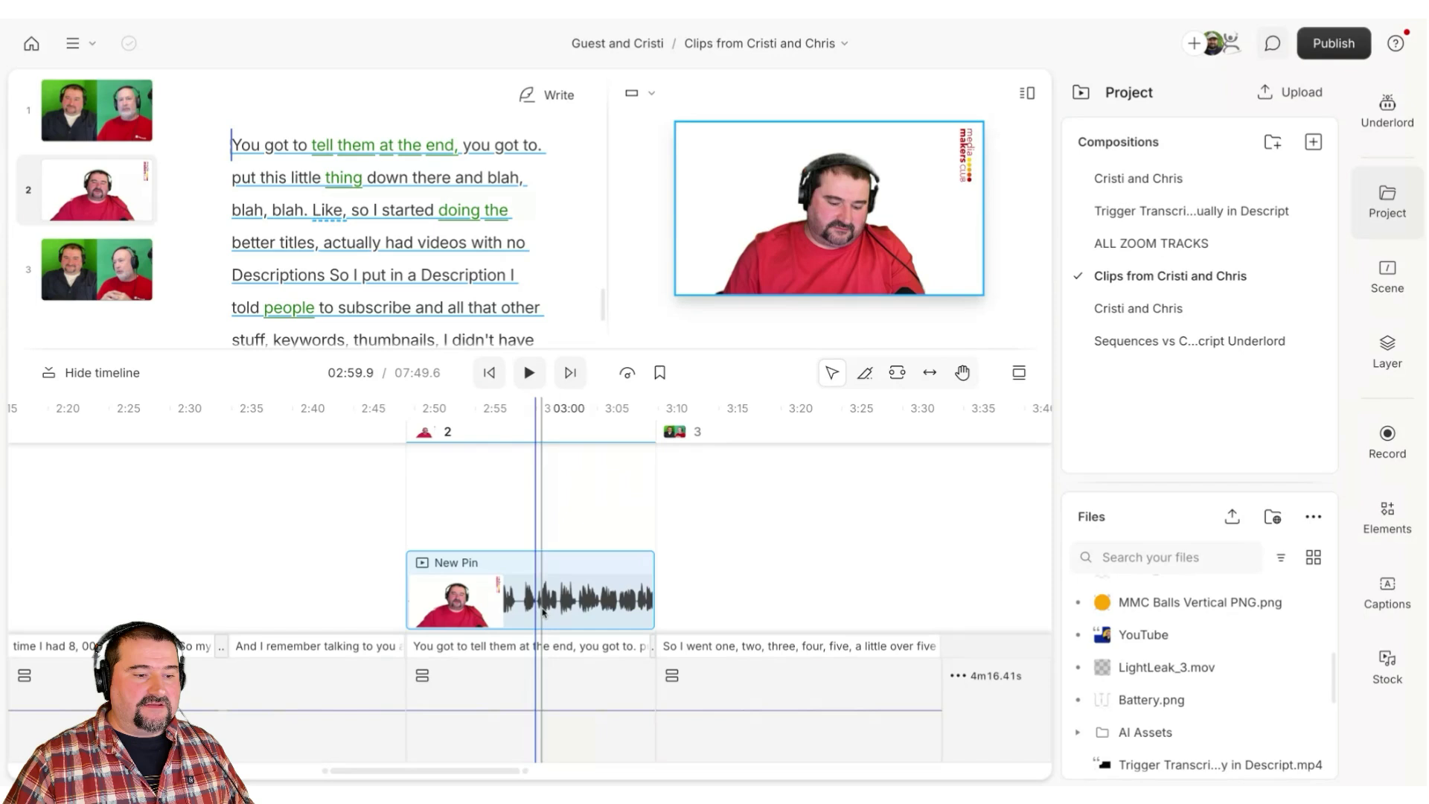
left_click(542, 688)
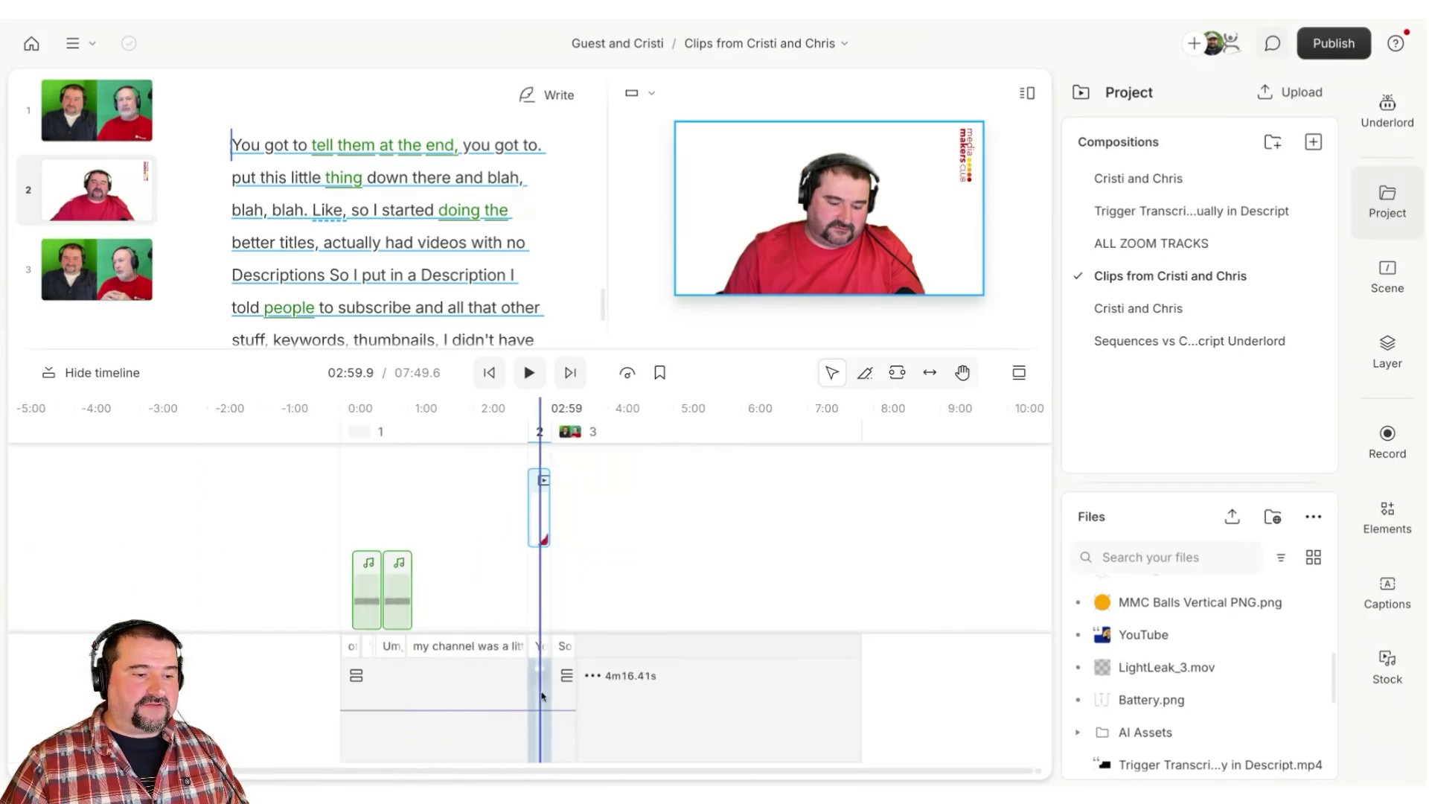
Mute the New Pin layer's audio in its layer properties
left_click(386, 605)
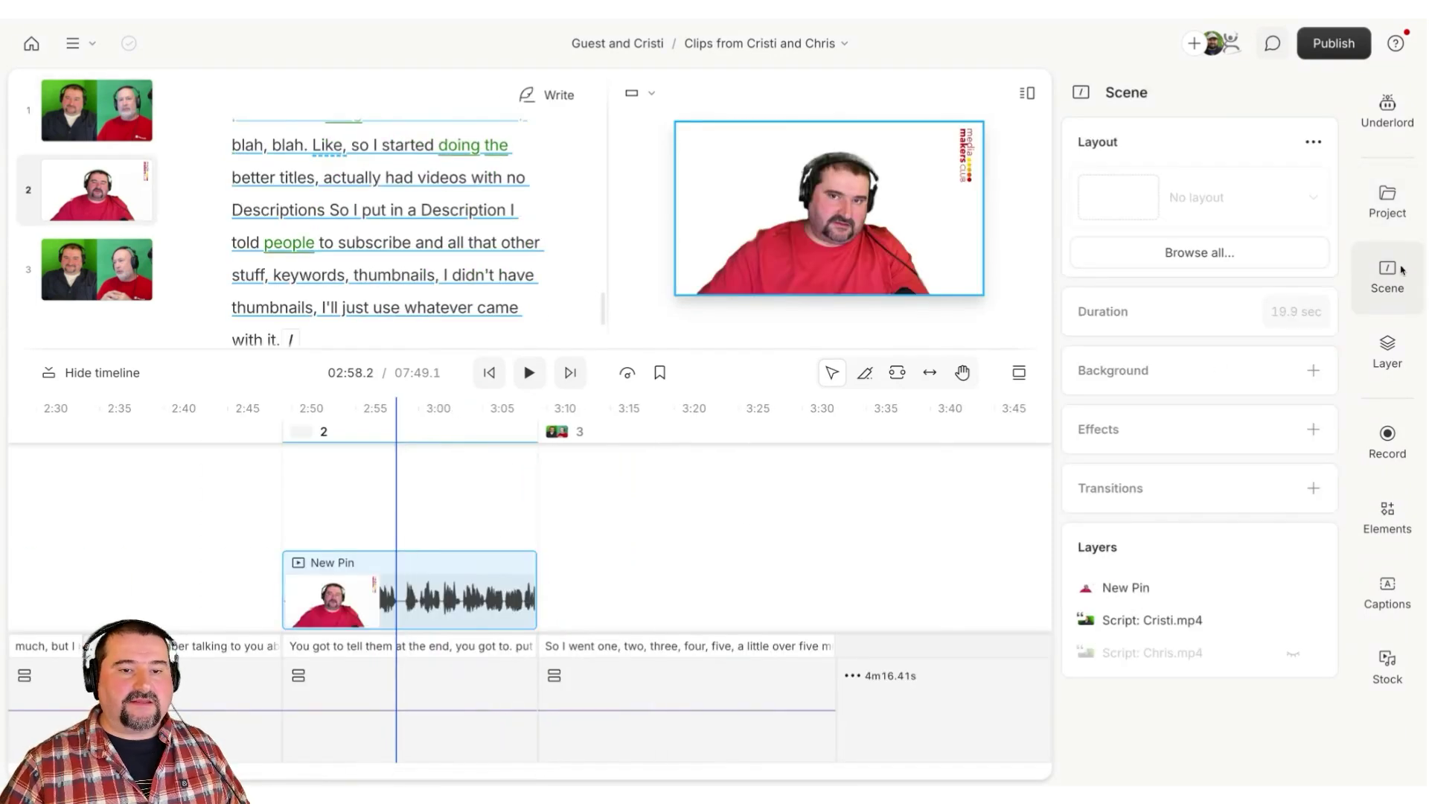
left_click(1388, 346)
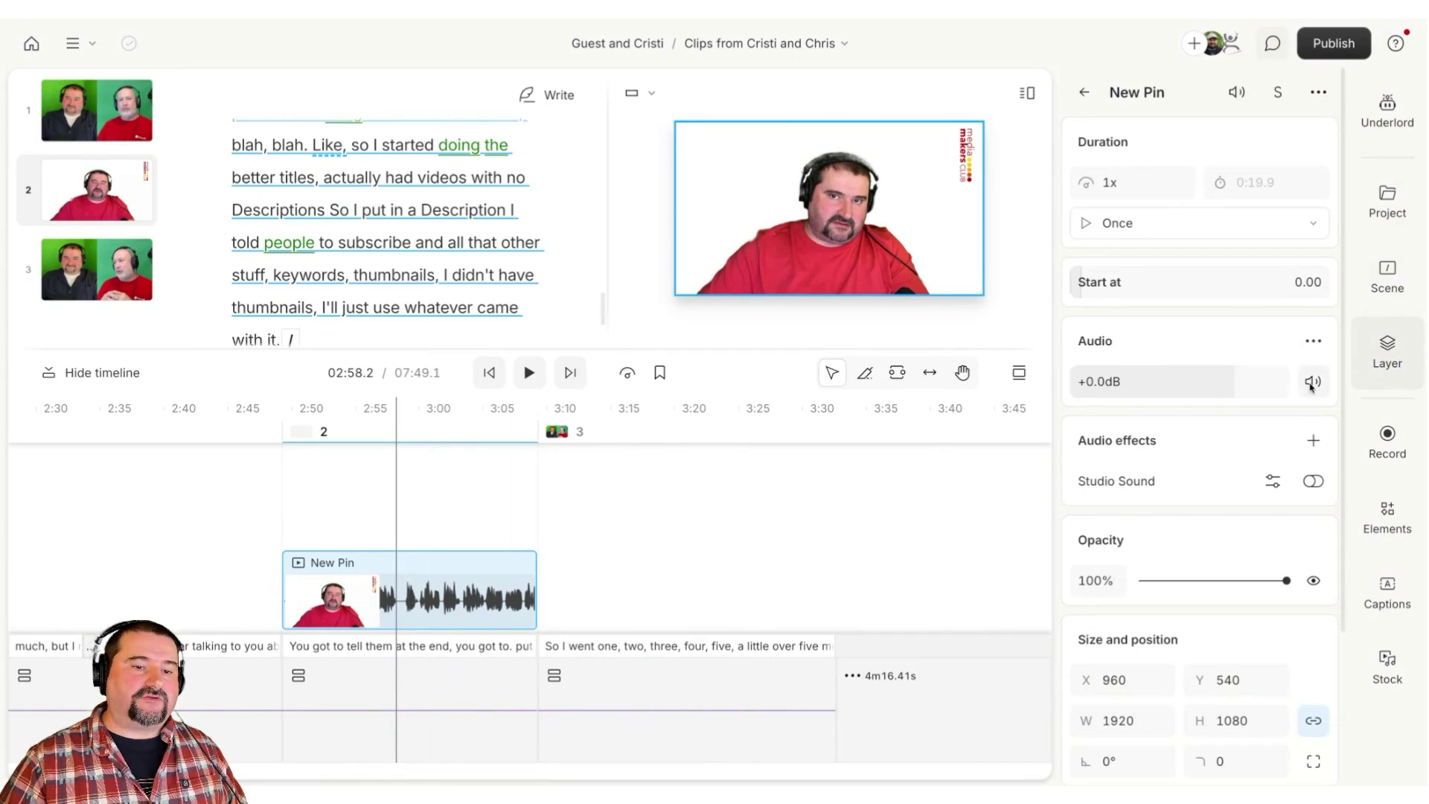
left_click(1312, 384)
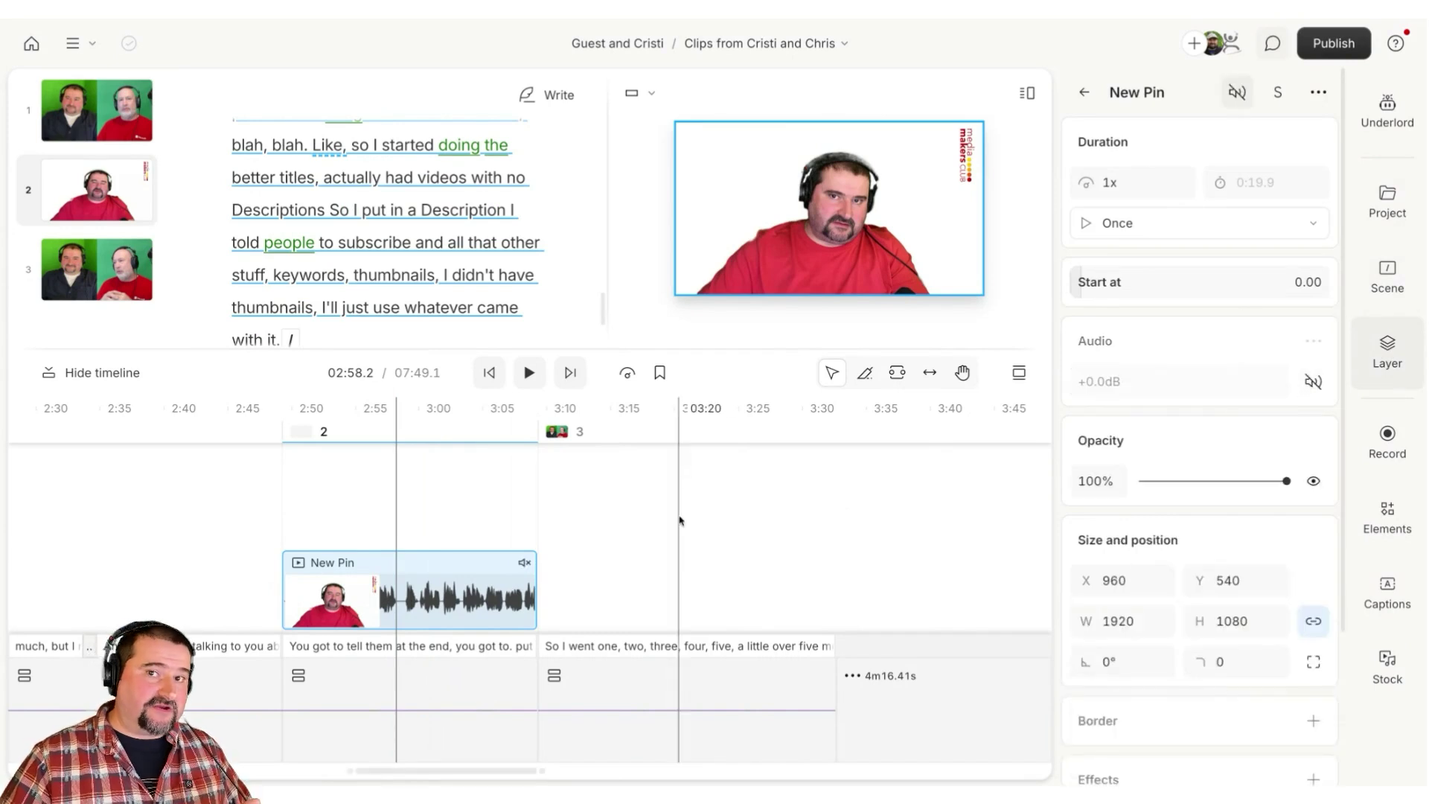
left_click(262, 503)
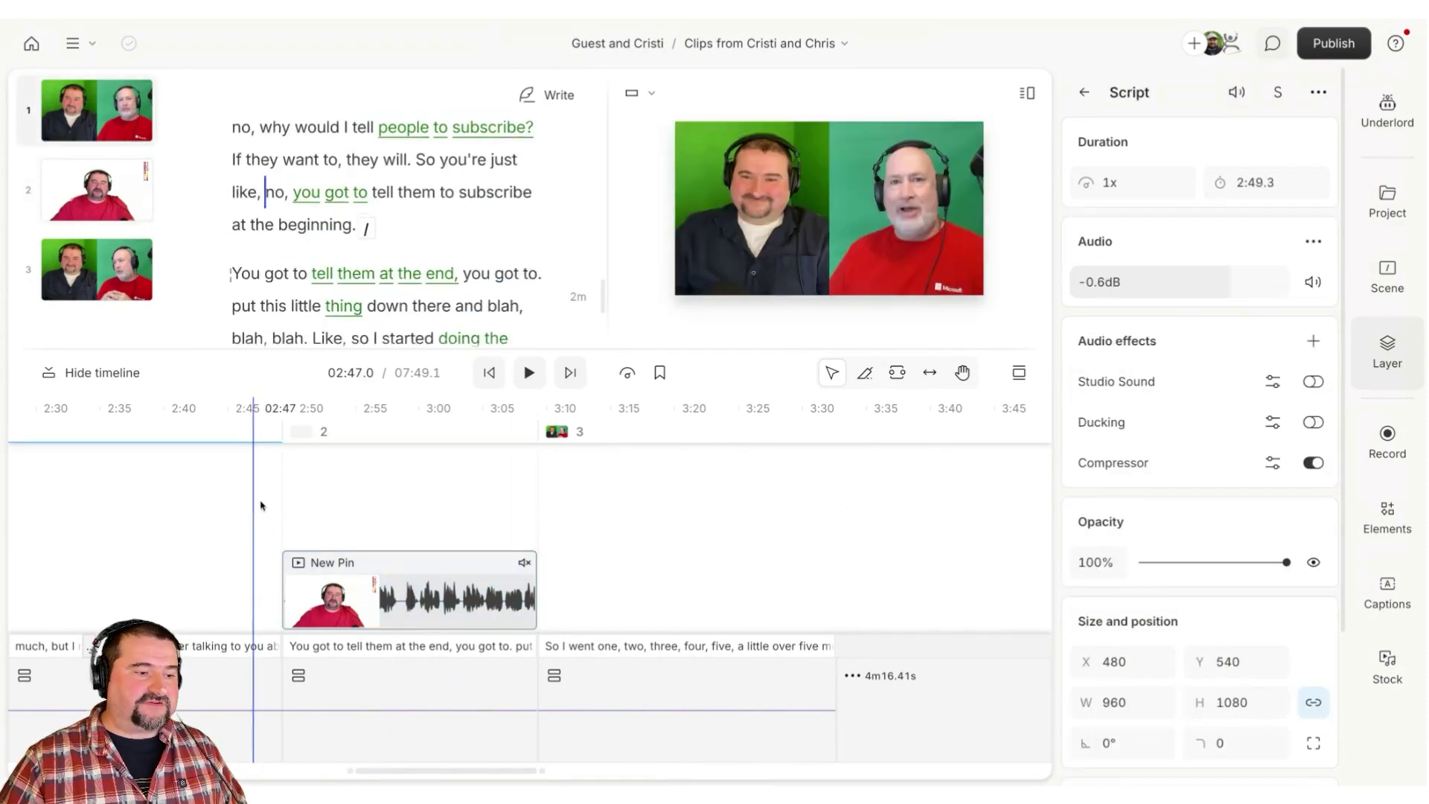
Play scene 2 back to check the muted layer, then undo the paste
left_click(271, 510)
left_click(284, 510)
left_click(265, 508)
key("space")
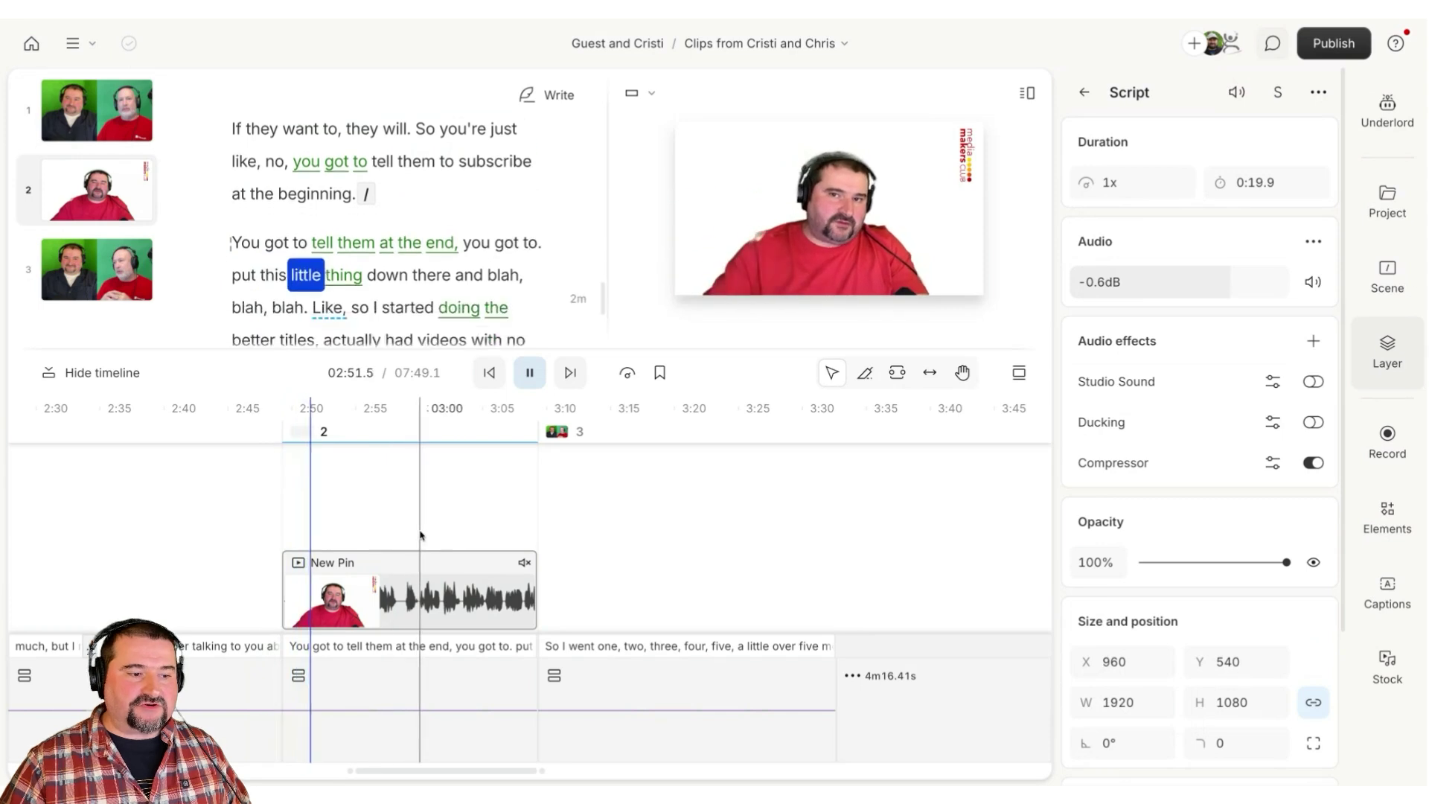
left_click(511, 521)
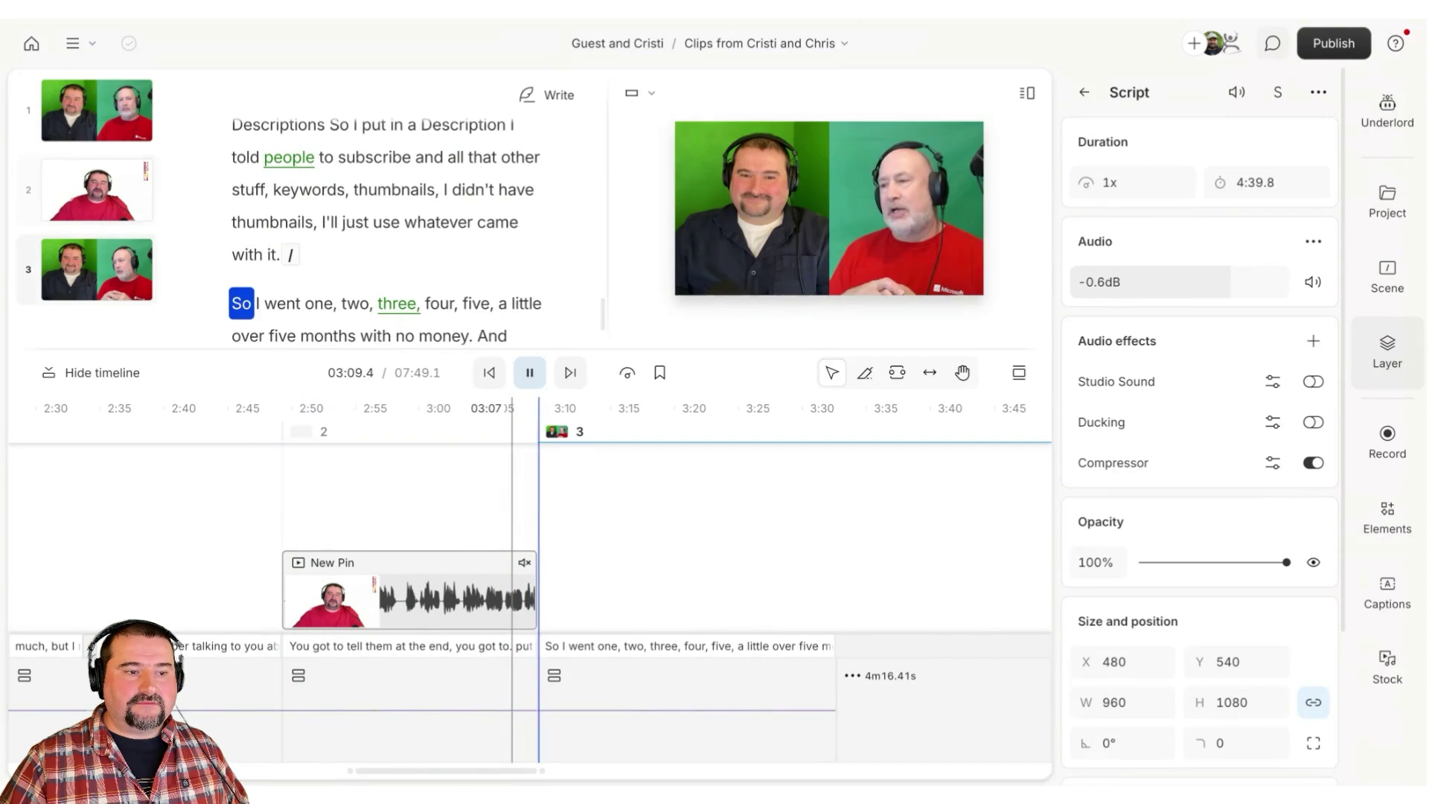
key("space")
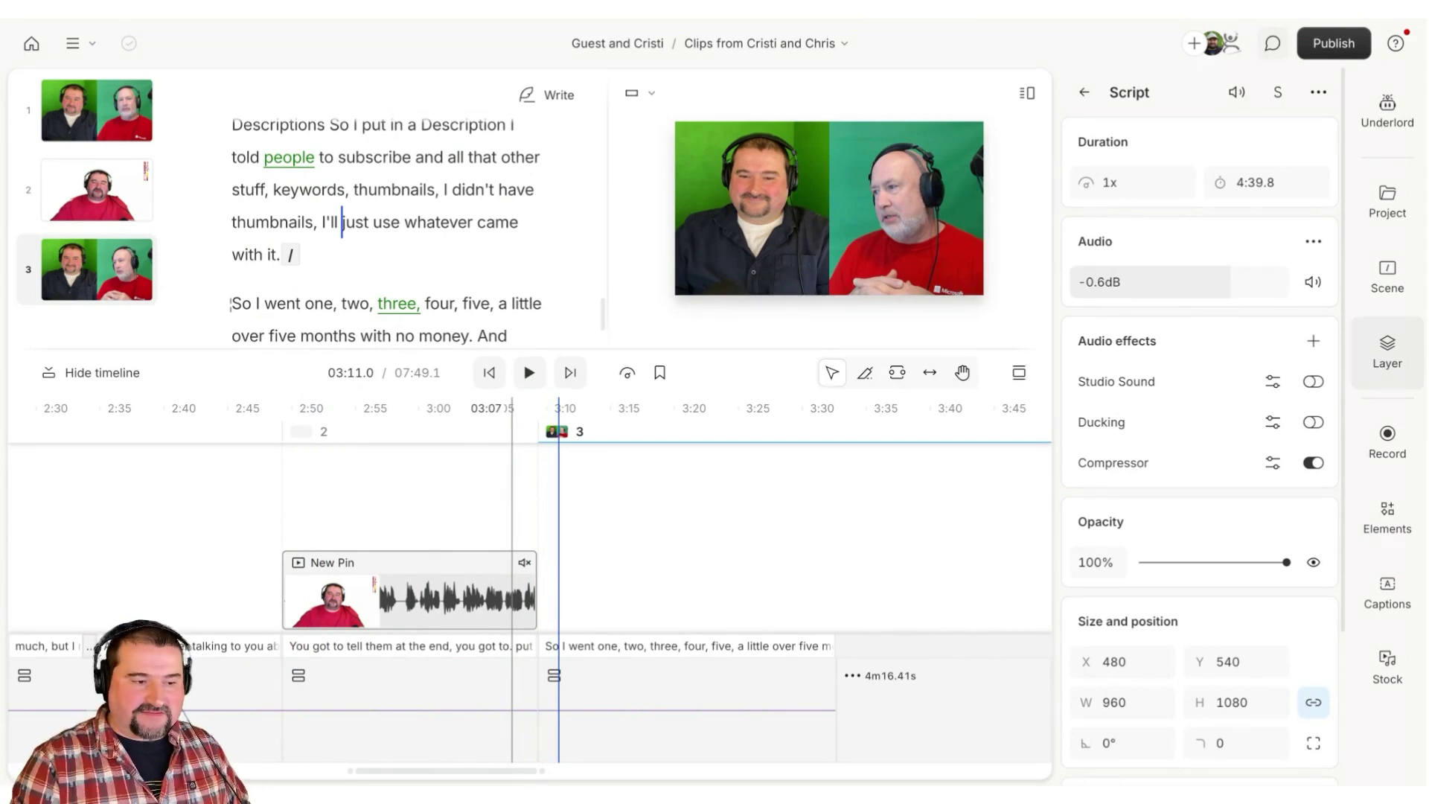
key("ctrl+z")
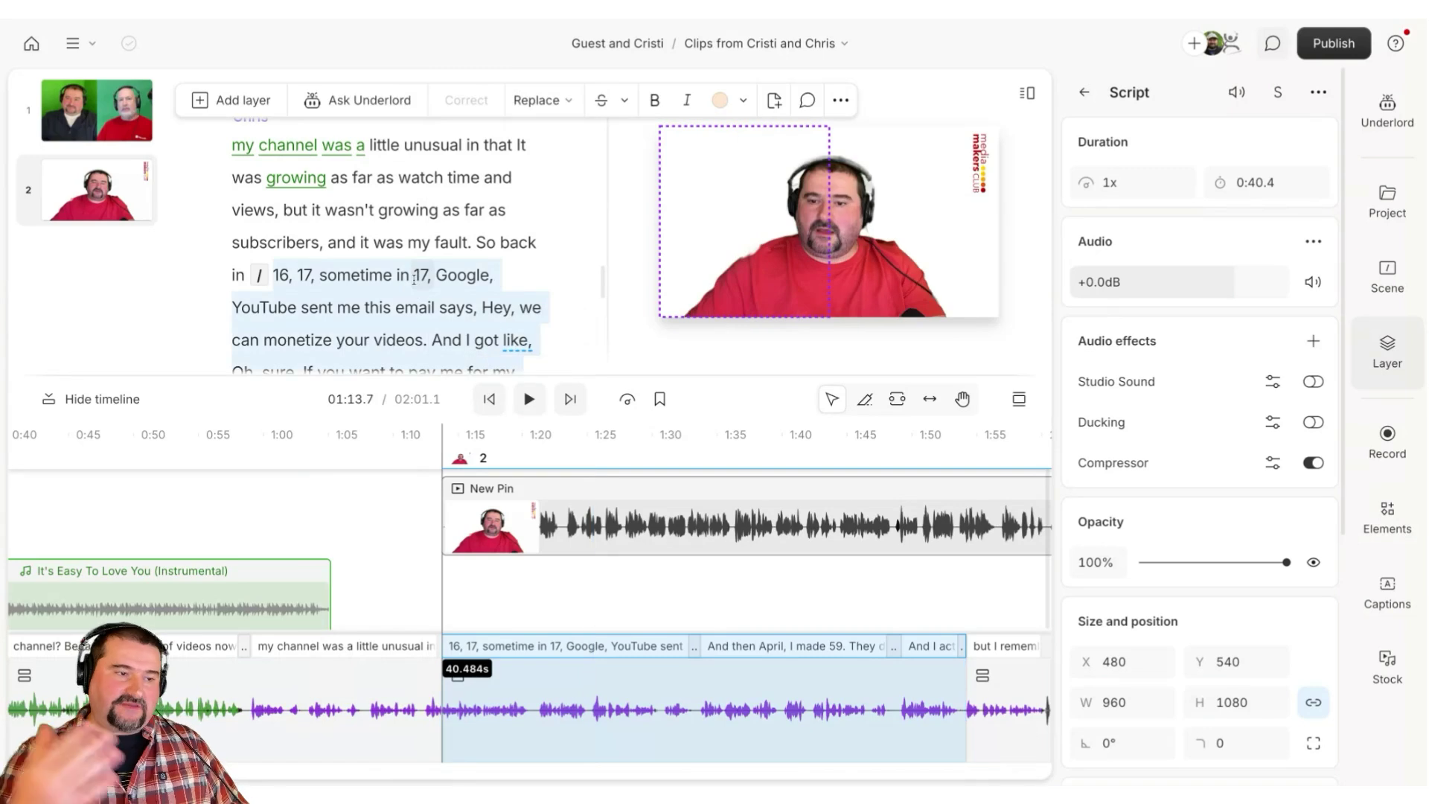
Paste the 'but I remember I was really furious' passage twice before '16, 17'
left_click(428, 305)
left_click(277, 275)
key("ctrl+v")
type("but I remember I was, I was really furious. I'm trying to watch my language on the podcast in case it's me,")
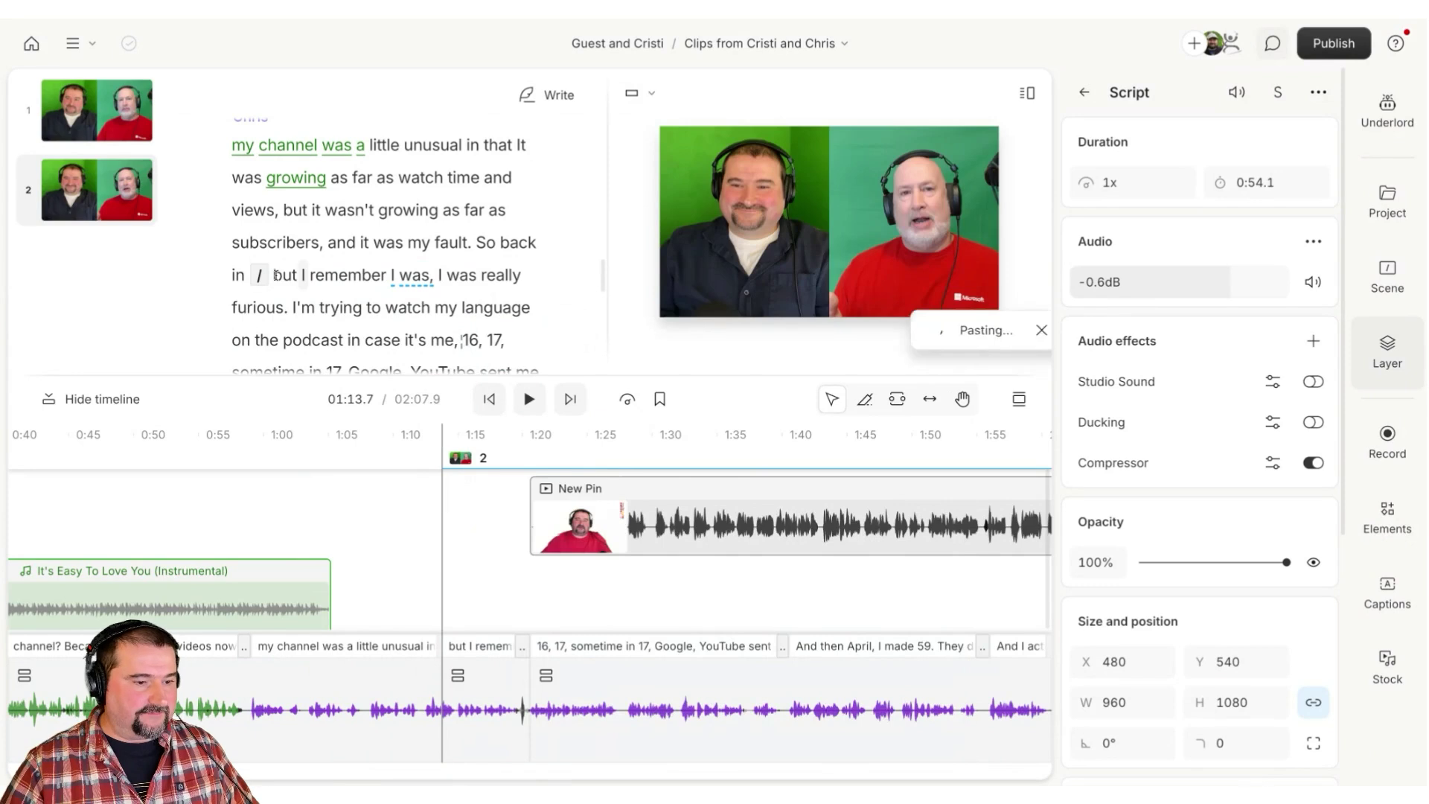
type("but I remember I was, I was really furious. I'm trying to watch my language on the podcast in case it's me,")
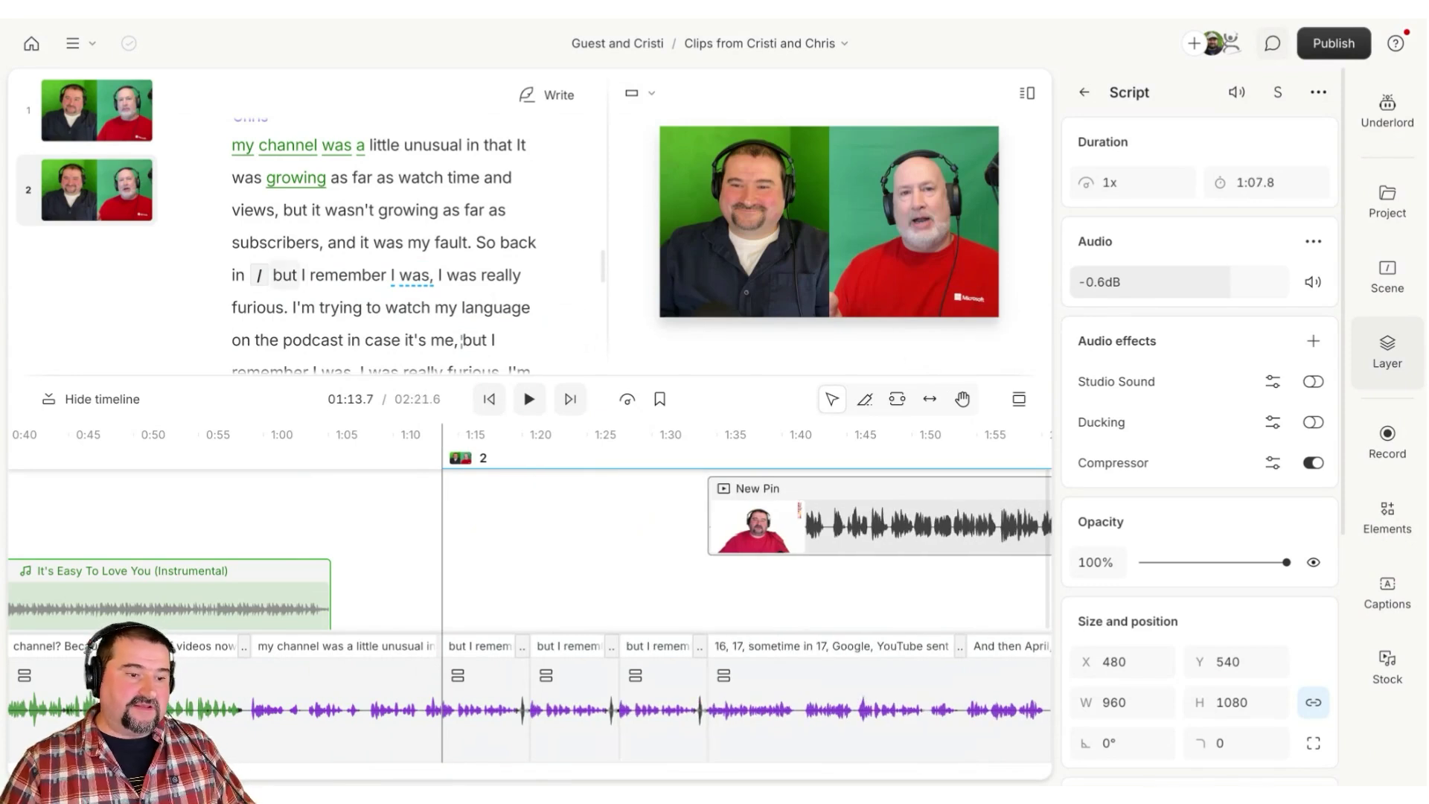
Select the short Cristi clip layer near 1:23 on the timeline
left_click(565, 532)
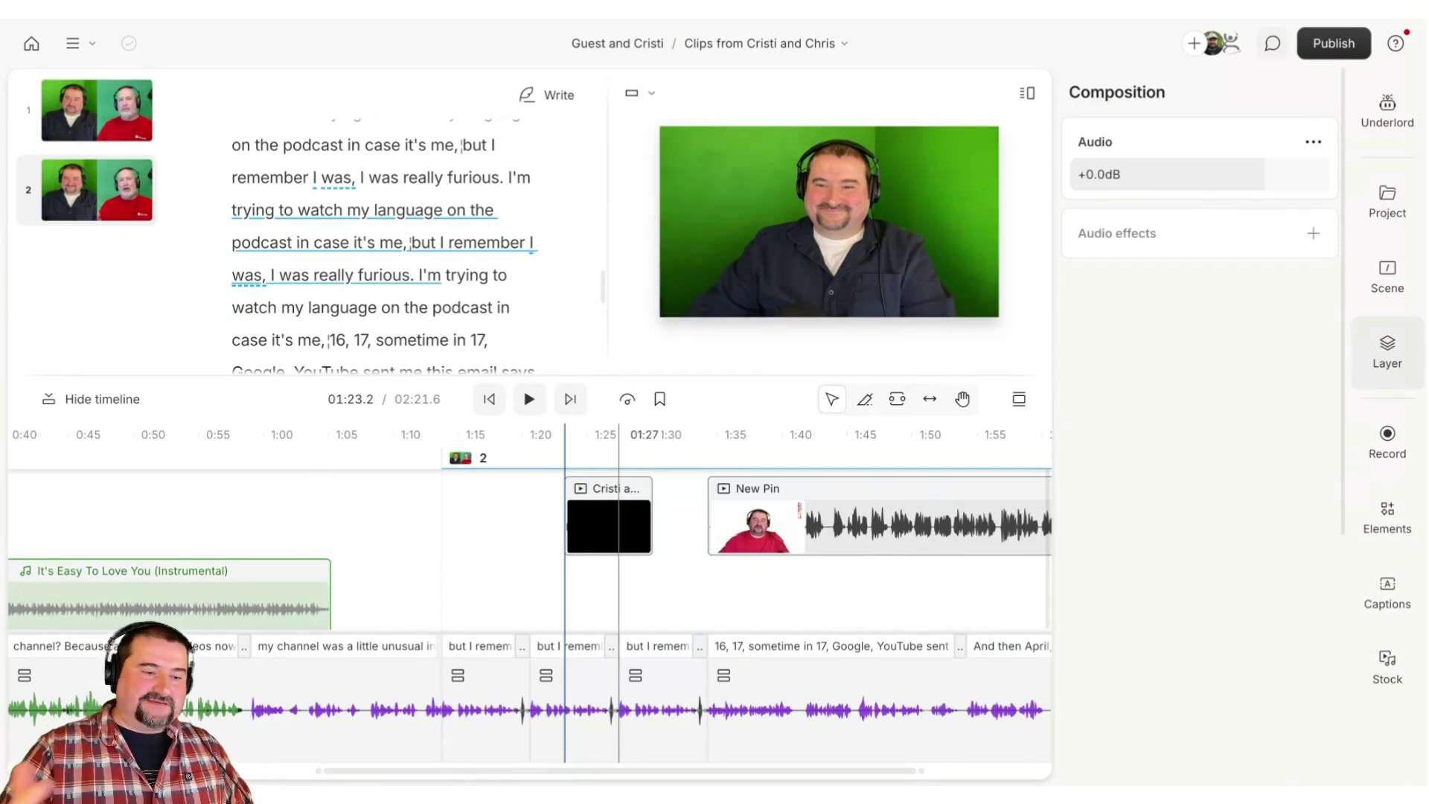
left_click(616, 578)
left_click(611, 531)
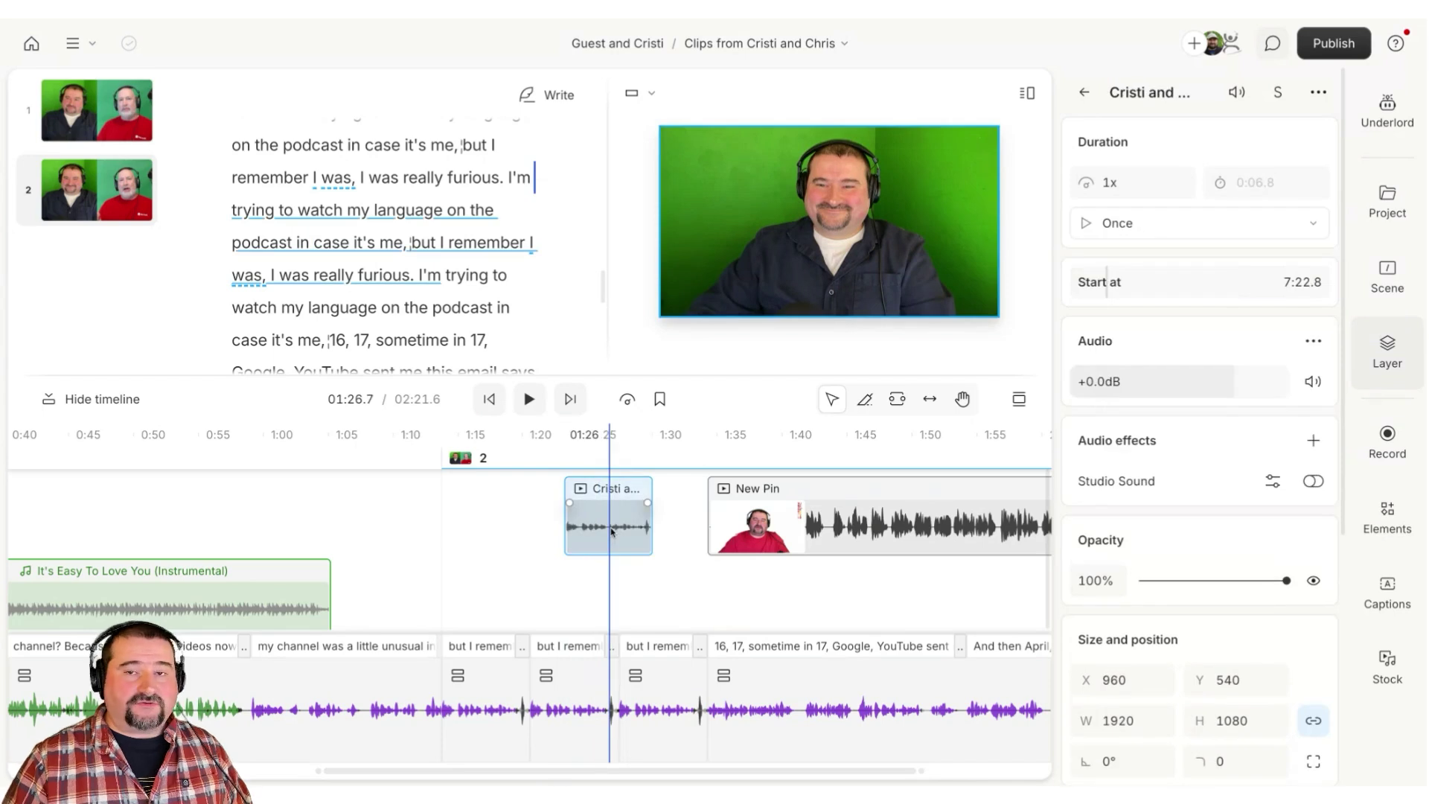